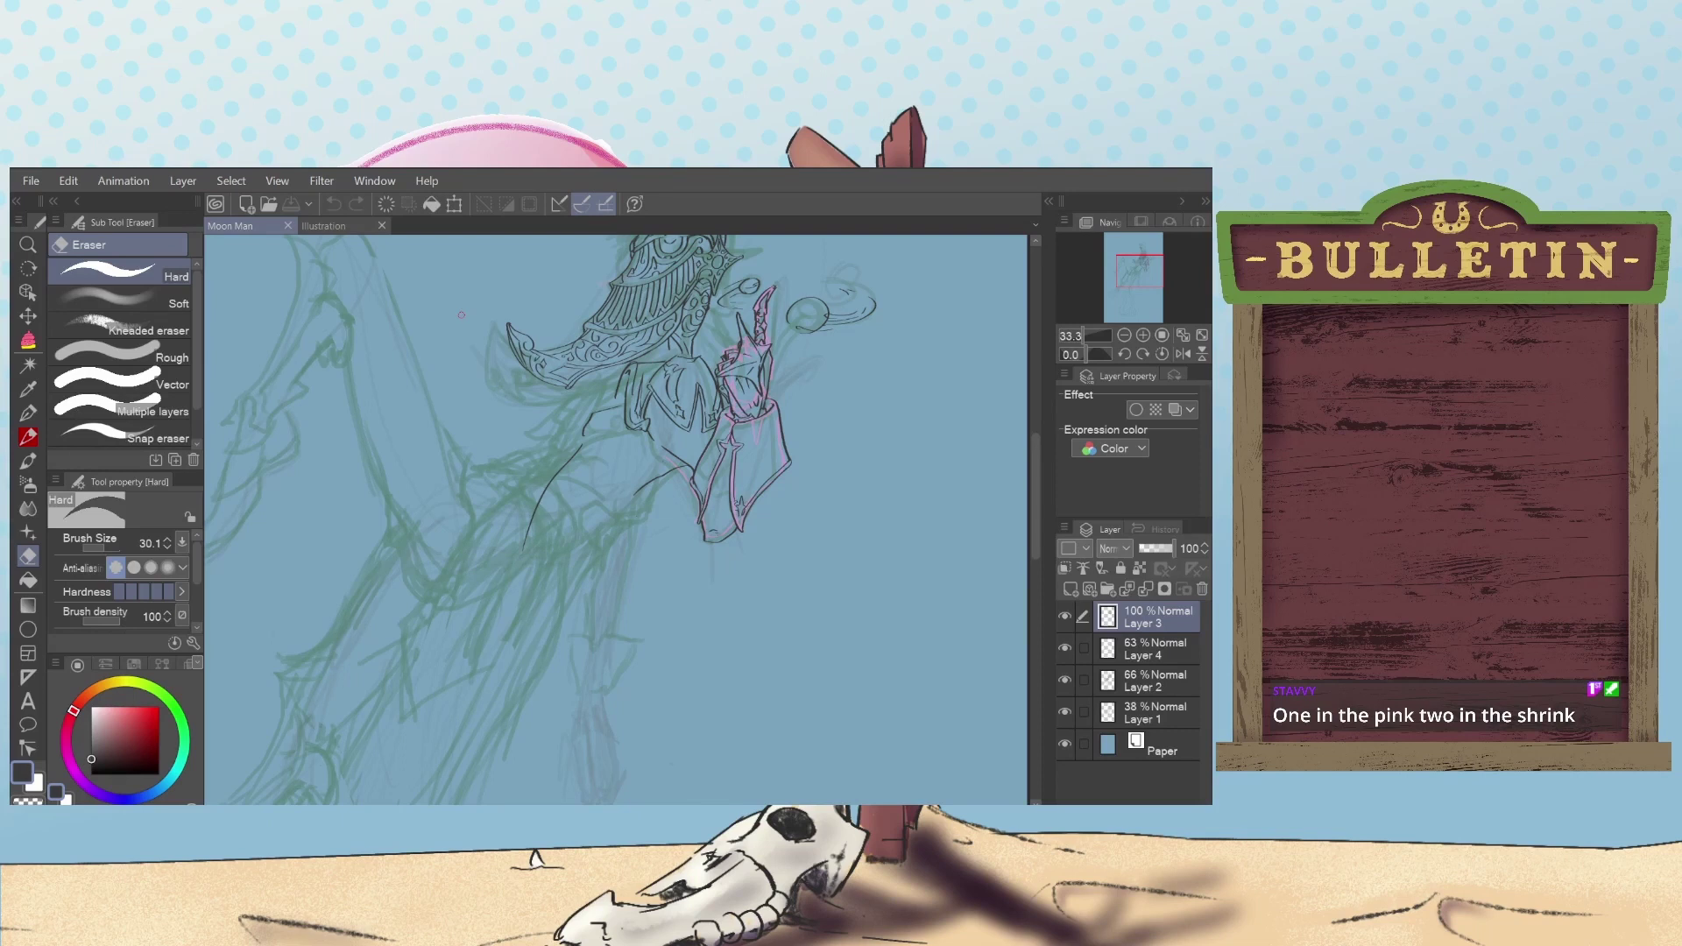
Step: Ink the outline of a small pointed ornament beside the shoulder armour, using "a good pen" at size 39 in a dark colour sampled from the drawing
{"action": "left_click", "coordinate": [28, 417]}
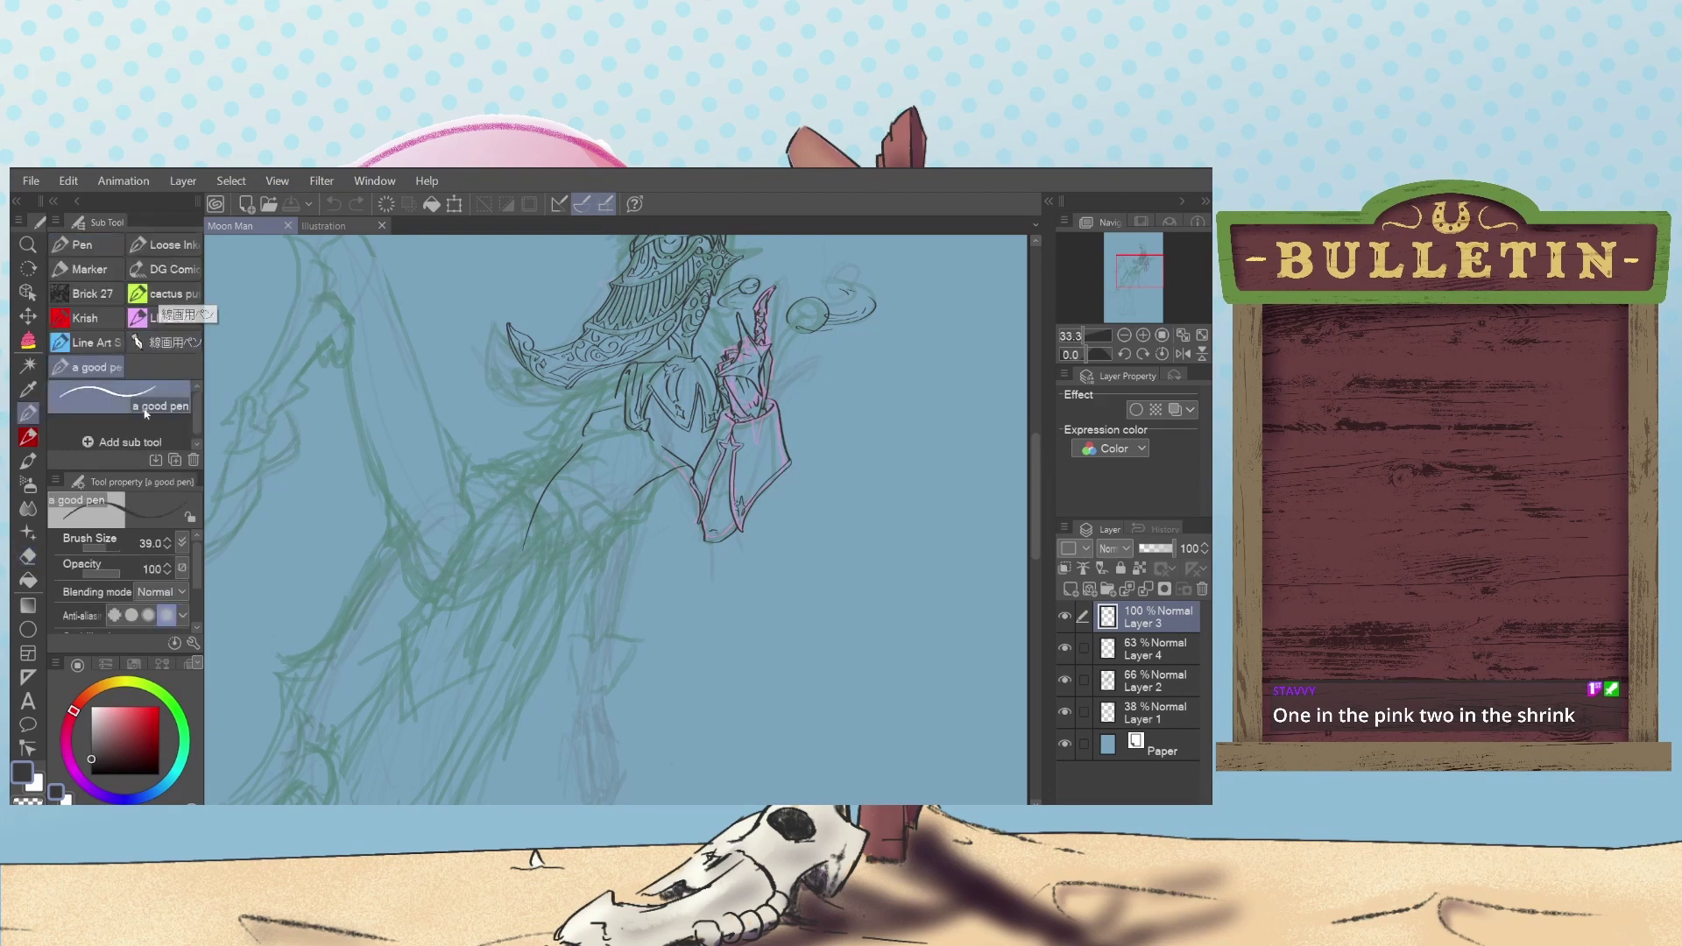
{"action": "left_click", "coordinate": [92, 773]}
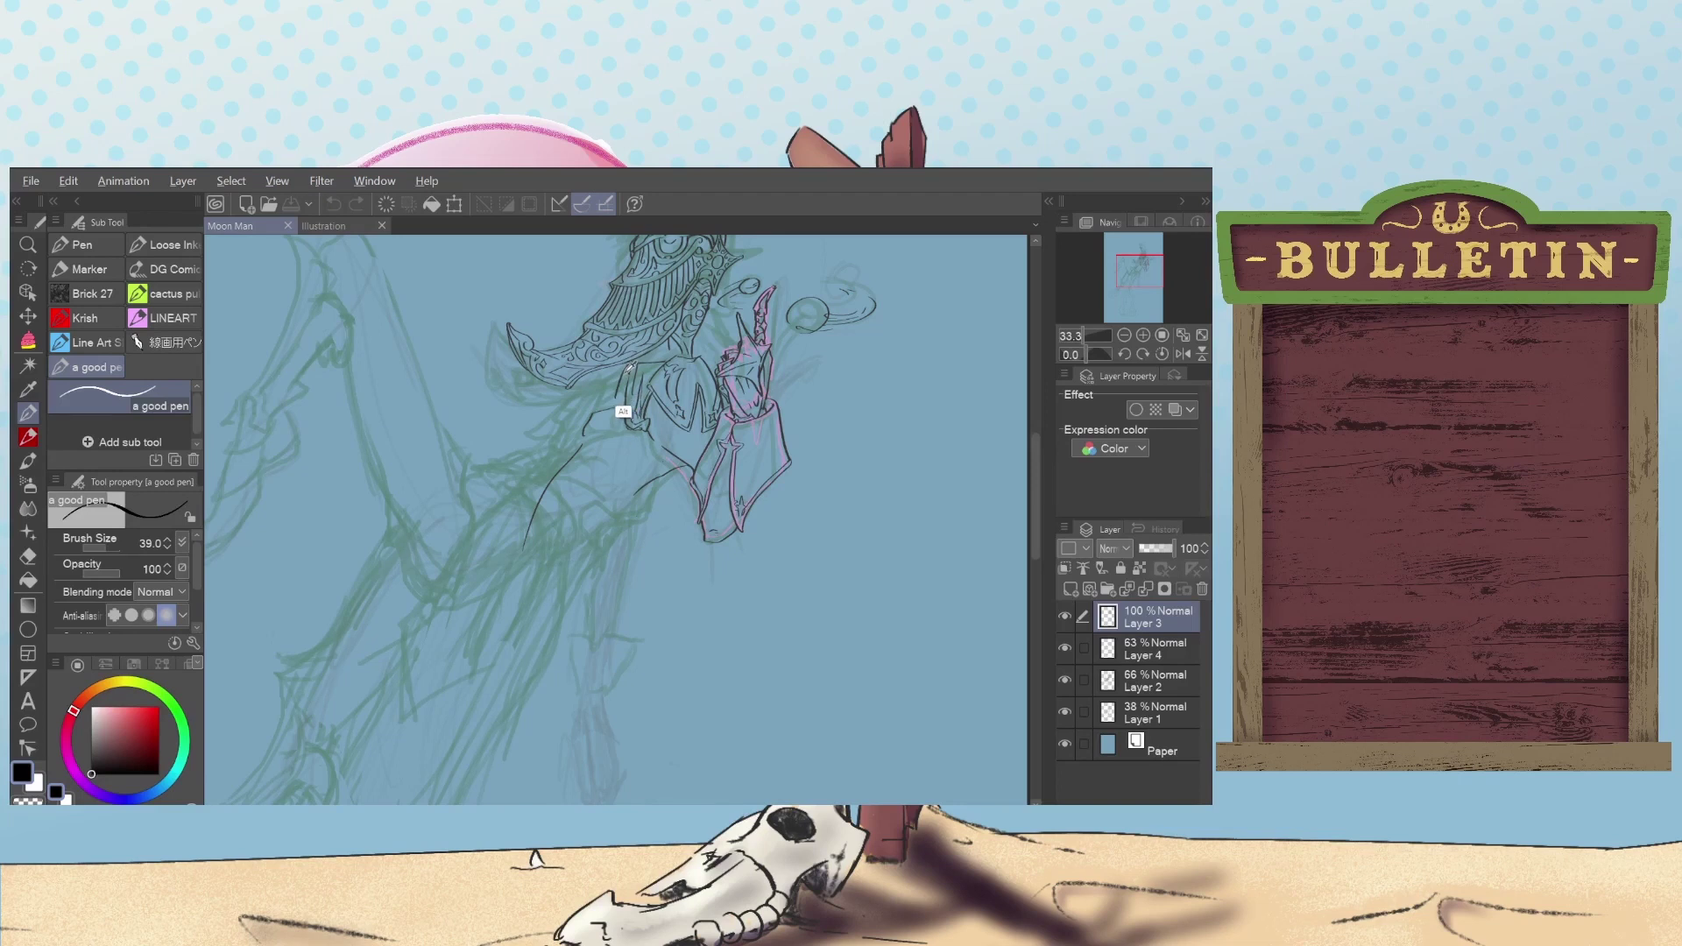
{"action": "left_click", "coordinate": [628, 407], "text": "alt"}
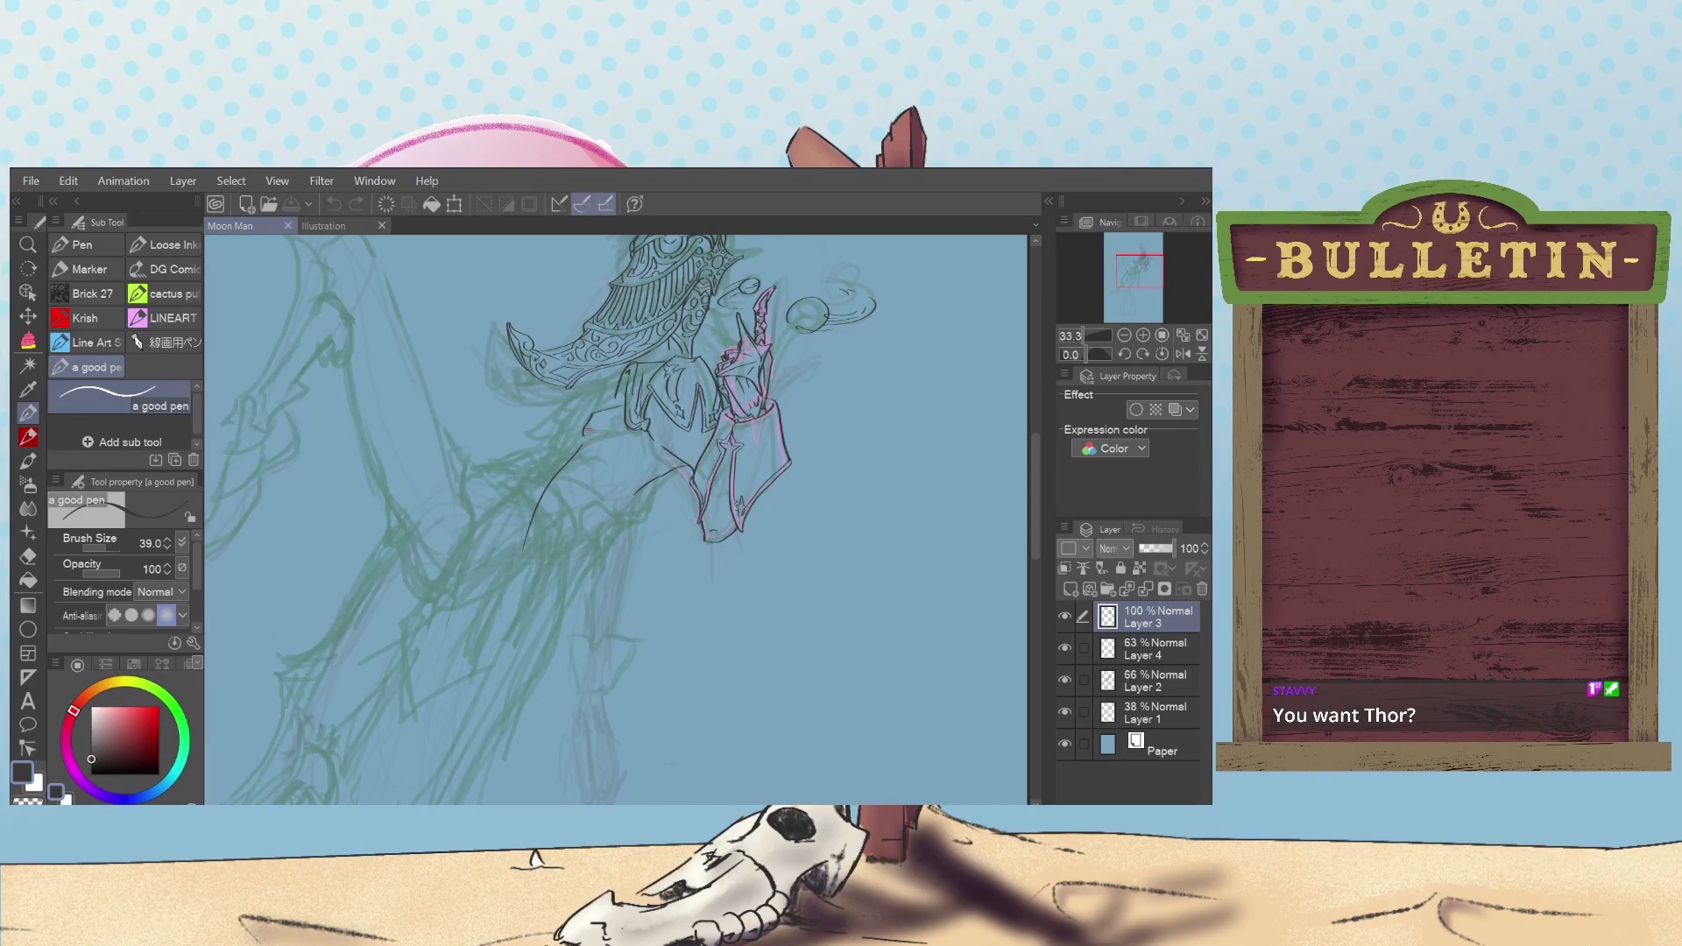
{"action": "left_click_drag", "start_coordinate": [585, 435], "coordinate": [598, 415]}
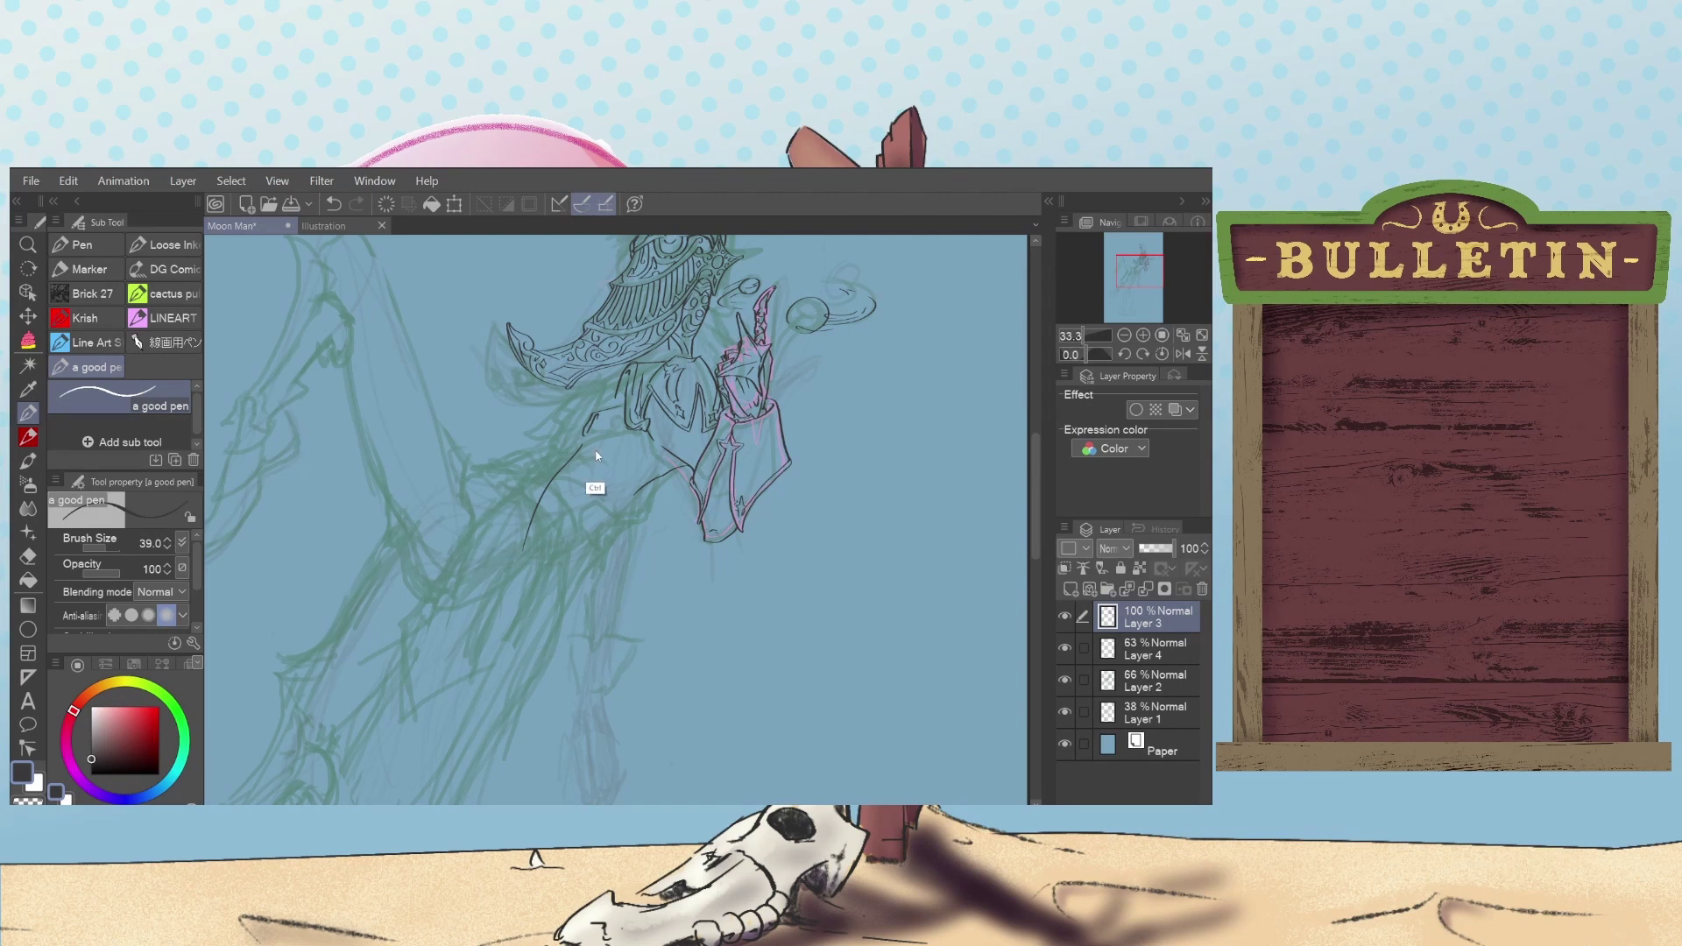
{"action": "key", "text": "ctrl+z"}
{"action": "left_click_drag", "start_coordinate": [590, 417], "coordinate": [601, 458]}
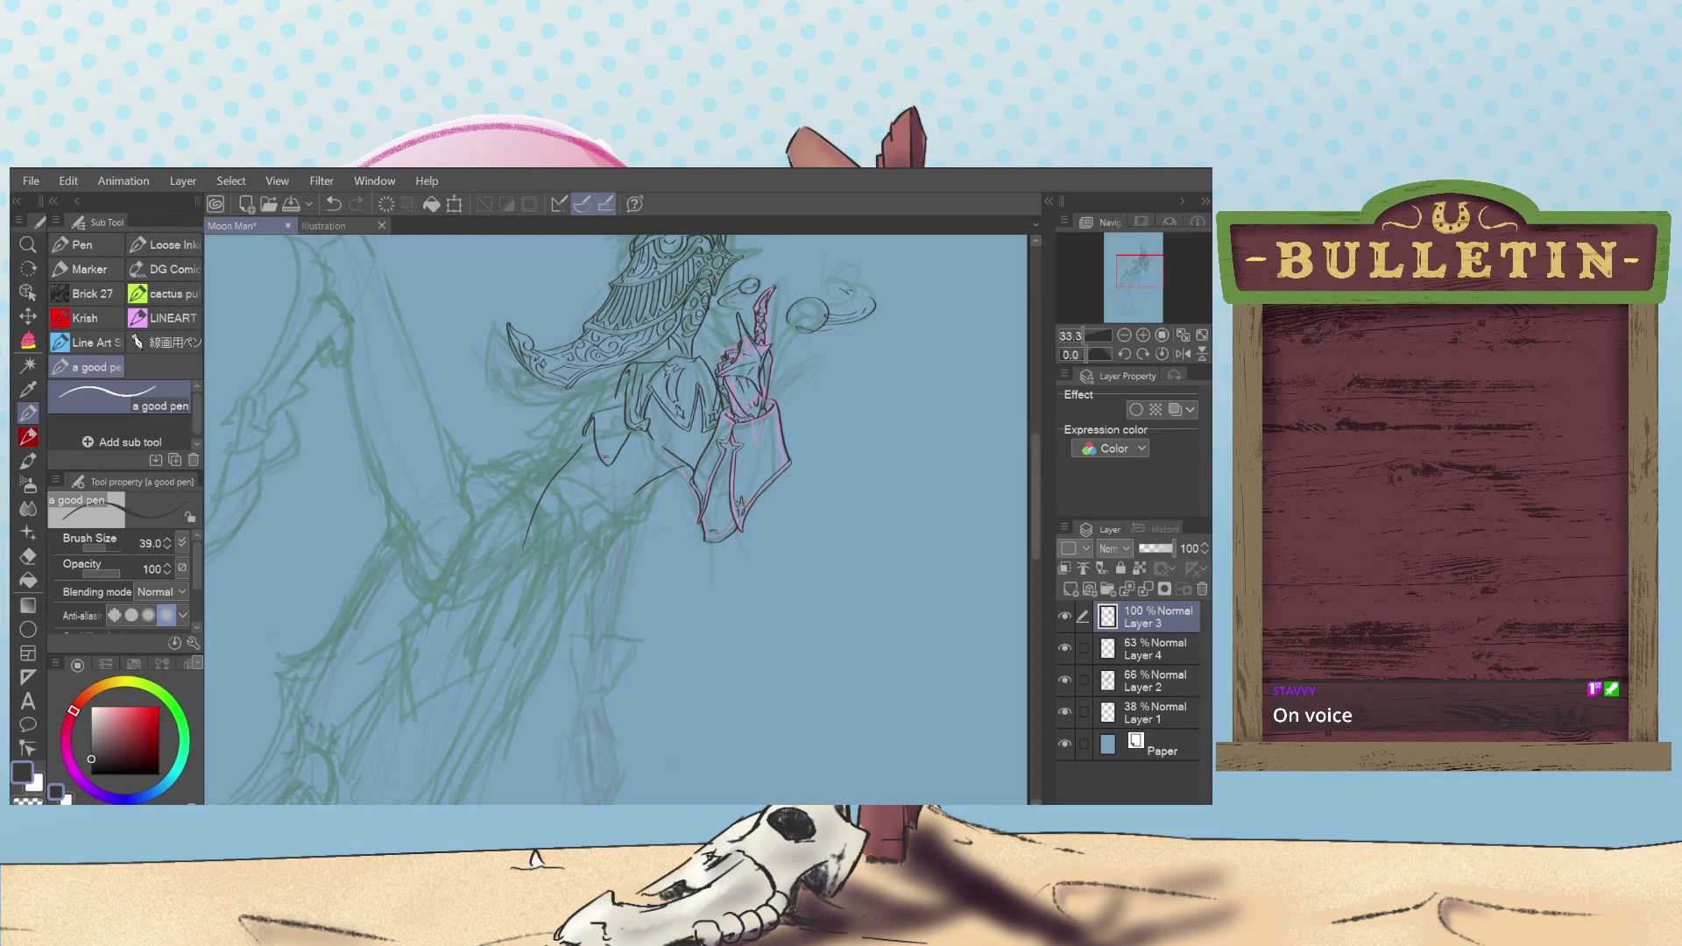
{"action": "left_click_drag", "start_coordinate": [607, 446], "coordinate": [615, 459]}
{"action": "key", "text": "ctrl+z"}
{"action": "key", "text": "ctrl+z"}
{"action": "key", "text": "ctrl+y"}
{"action": "key", "text": "ctrl+z"}
{"action": "key", "text": "ctrl+y"}
{"action": "key", "text": "ctrl+z"}
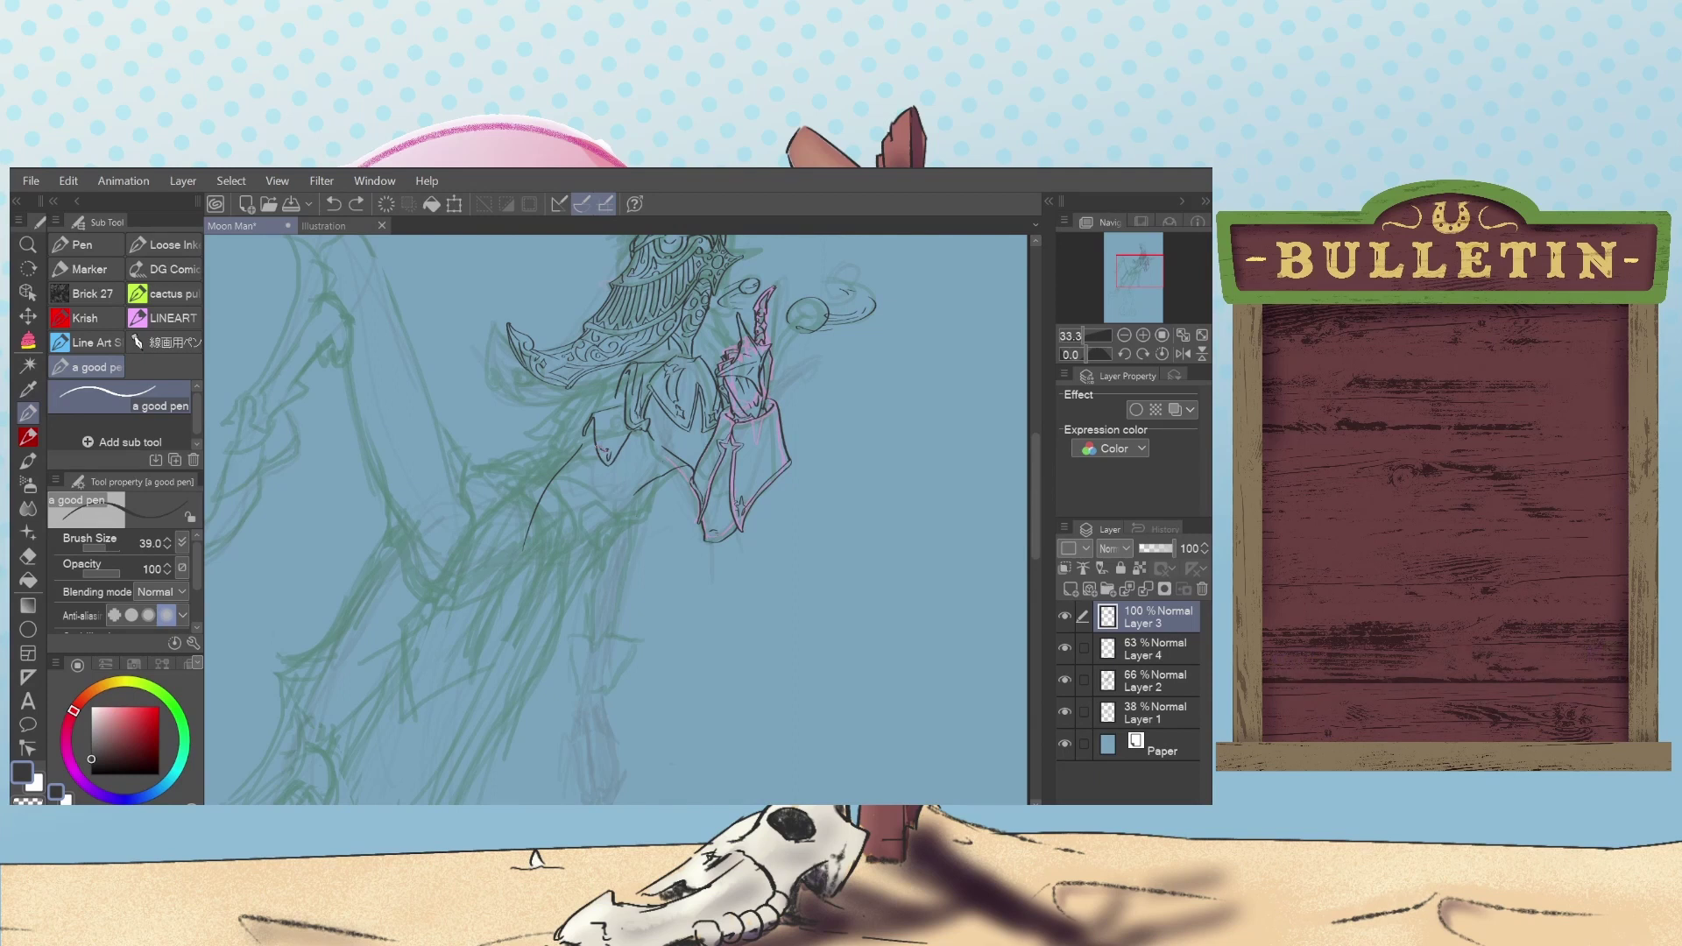
Step: Ink the lower edge and inner details of the small pointed ornament beside the shoulder armour, redoing strokes until the shape fits
{"action": "key", "text": "ctrl+y"}
{"action": "key", "text": "ctrl+z"}
{"action": "key", "text": "ctrl+y"}
{"action": "key", "text": "ctrl+z"}
{"action": "key", "text": "ctrl+y"}
{"action": "key", "text": "ctrl+z"}
{"action": "key", "text": "ctrl+y"}
{"action": "key", "text": "ctrl+z"}
{"action": "key", "text": "ctrl+y"}
{"action": "key", "text": "ctrl+y"}
{"action": "key", "text": "ctrl+z"}
{"action": "key", "text": "ctrl+y"}
{"action": "key", "text": "ctrl+z"}
{"action": "key", "text": "ctrl+y"}
{"action": "key", "text": "ctrl+z"}
{"action": "left_click_drag", "start_coordinate": [604, 443], "coordinate": [609, 439]}
{"action": "key", "text": "ctrl+z"}
{"action": "left_click", "coordinate": [611, 441]}
{"action": "key", "text": "ctrl+z"}
{"action": "key", "text": "ctrl+y"}
{"action": "key", "text": "ctrl+z"}
{"action": "key", "text": "ctrl+y"}
{"action": "key", "text": "ctrl+z"}
{"action": "left_click_drag", "start_coordinate": [599, 442], "coordinate": [607, 452]}
{"action": "key", "text": "ctrl+z"}
{"action": "key", "text": "ctrl+z"}
{"action": "key", "text": "ctrl+z"}
{"action": "left_click_drag", "start_coordinate": [593, 439], "coordinate": [607, 459]}
{"action": "key", "text": "ctrl+z"}
{"action": "key", "text": "ctrl+z"}
{"action": "key", "text": "ctrl+y"}
{"action": "key", "text": "ctrl+z"}
{"action": "key", "text": "ctrl+y"}
Step: Clean up the pointed ornament's lower lines with the Hard eraser and return to "a good pen"
{"action": "left_click", "coordinate": [28, 557]}
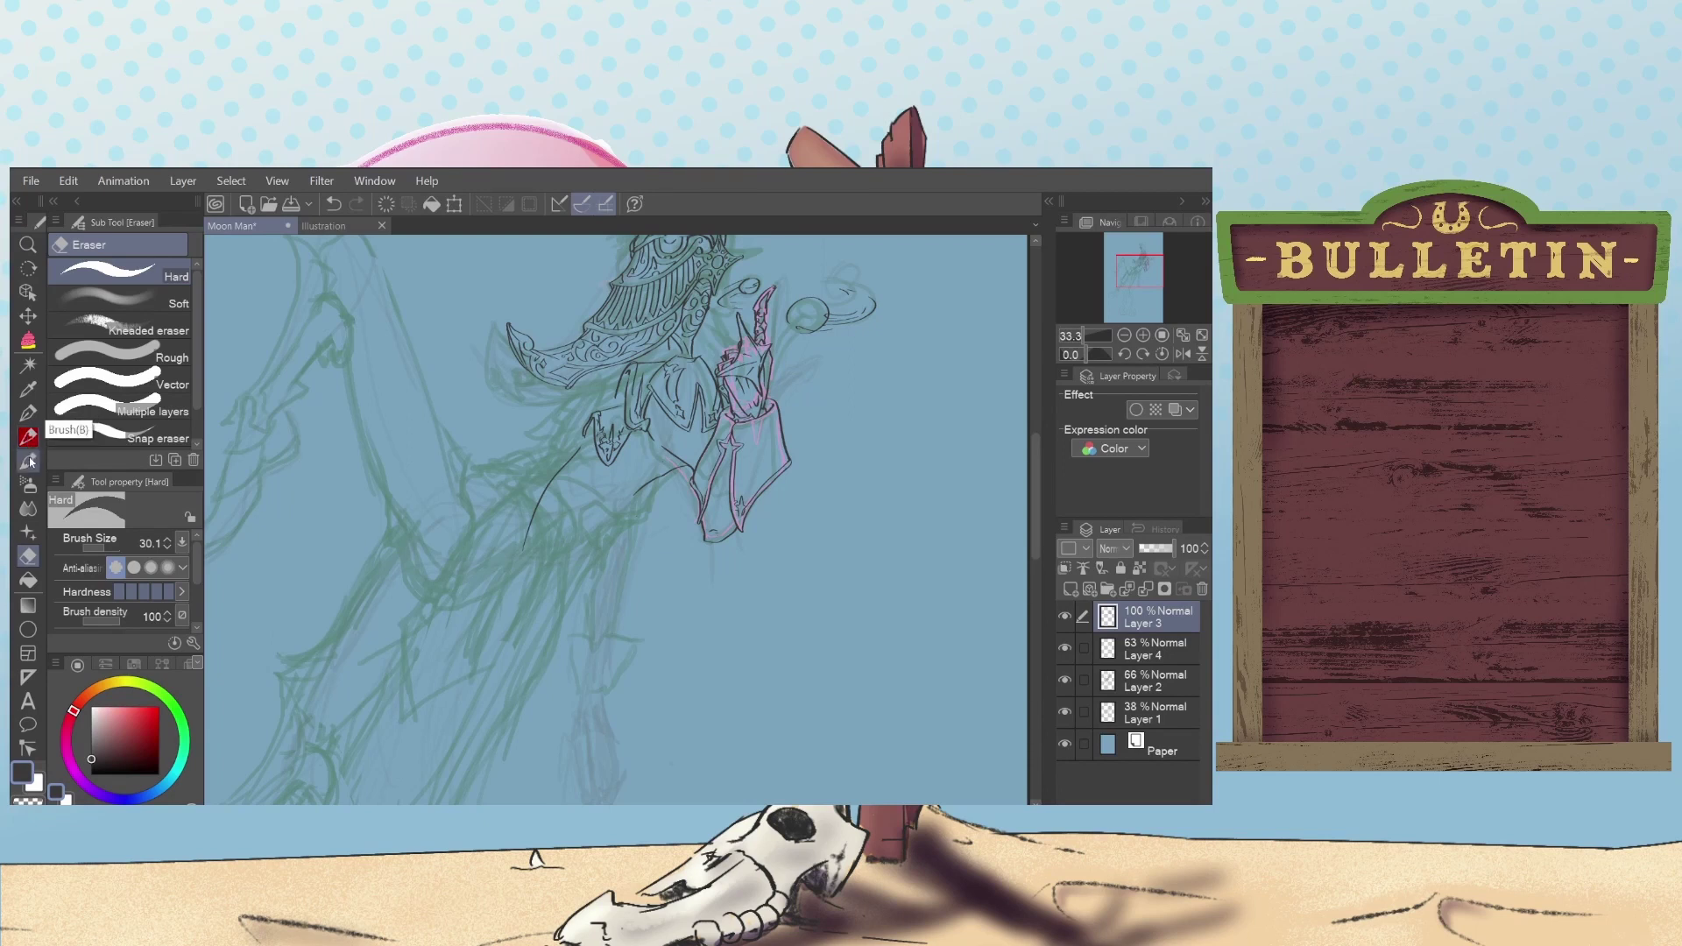
{"action": "left_click", "coordinate": [28, 414]}
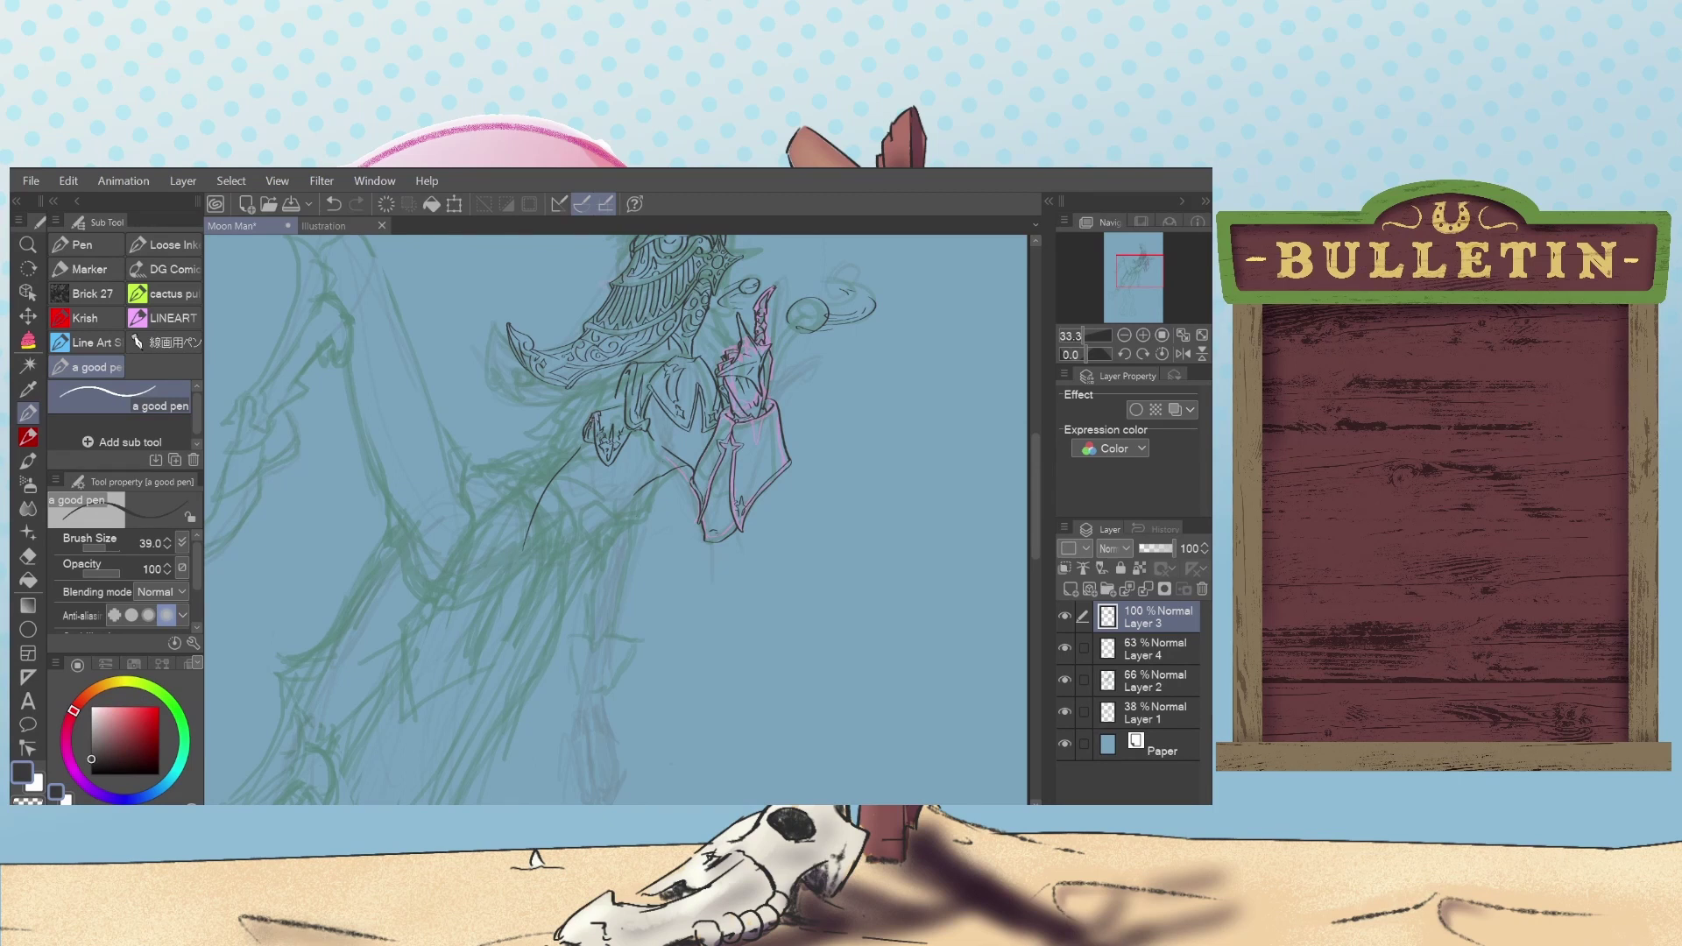
{"action": "key", "text": "ctrl+z"}
{"action": "key", "text": "ctrl+y"}
Step: Ink a second ornament below the first, with an angular plate, inner detail lines and jagged tassel-like points hanging beneath it
{"action": "scroll", "coordinate": [1038, 487], "scroll_direction": "down", "scroll_amount": 3}
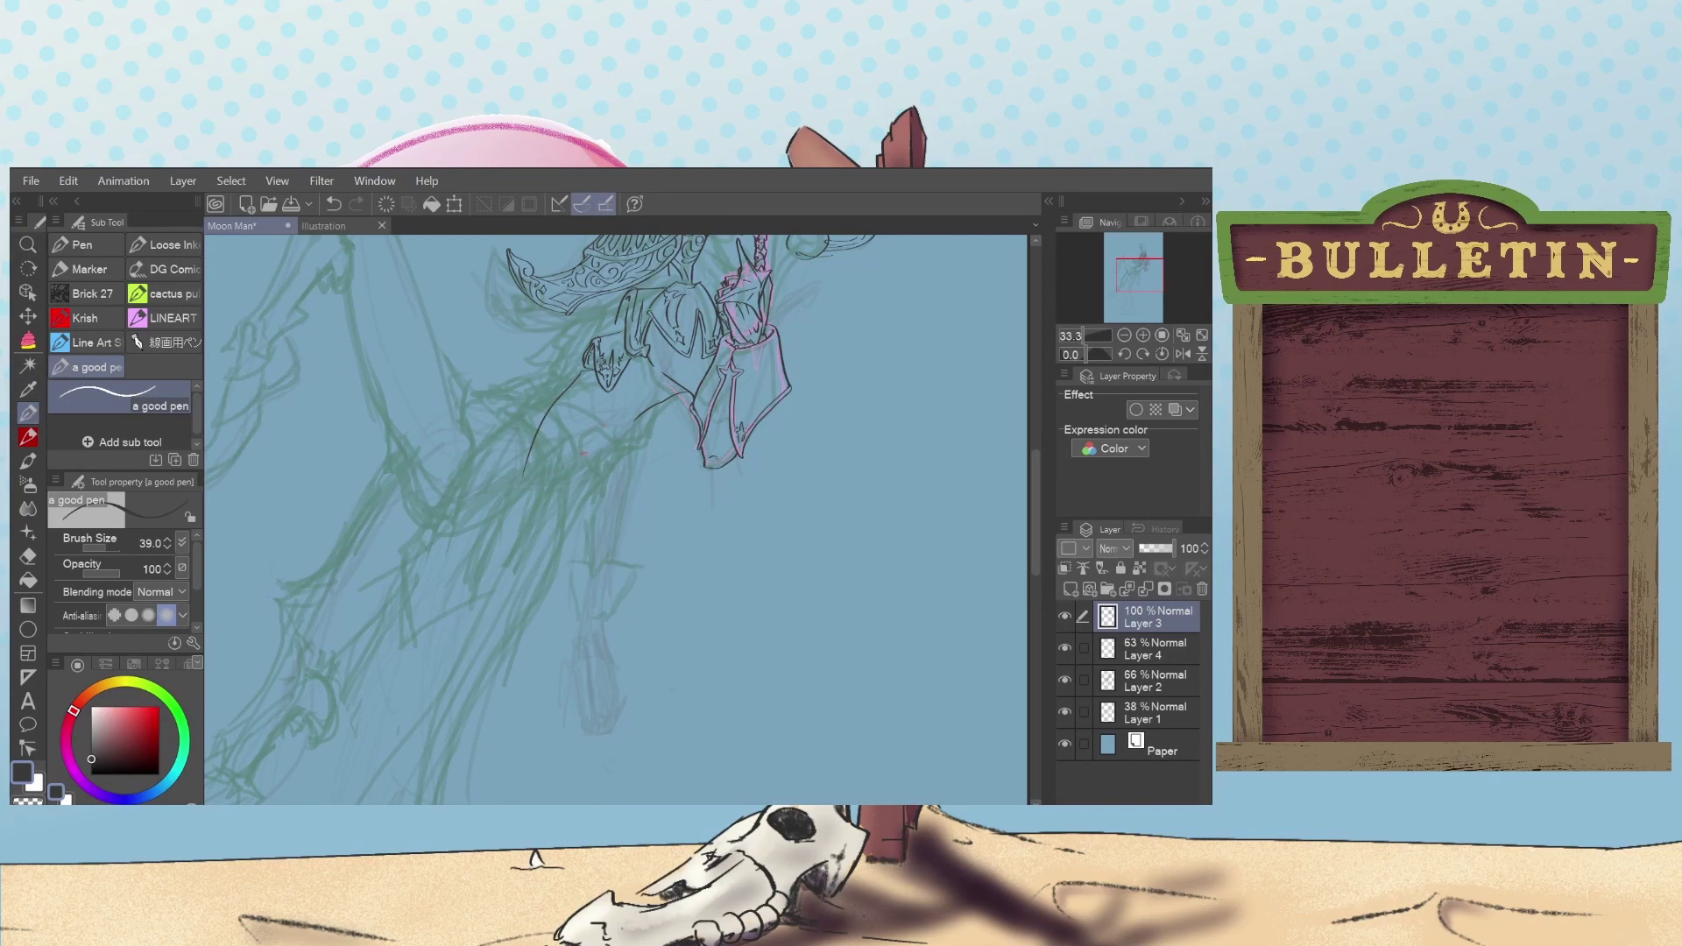
{"action": "left_click_drag", "start_coordinate": [580, 452], "coordinate": [585, 428]}
{"action": "key", "text": "ctrl+z"}
{"action": "key", "text": "ctrl+y"}
{"action": "key", "text": "ctrl+z"}
{"action": "key", "text": "ctrl+y"}
{"action": "key", "text": "ctrl+z"}
{"action": "key", "text": "ctrl+y"}
{"action": "key", "text": "ctrl+z"}
{"action": "key", "text": "ctrl+y"}
{"action": "key", "text": "ctrl+z"}
{"action": "key", "text": "ctrl+y"}
{"action": "key", "text": "ctrl+z"}
{"action": "key", "text": "ctrl+y"}
{"action": "key", "text": "ctrl+z"}
{"action": "key", "text": "ctrl+y"}
{"action": "key", "text": "ctrl+z"}
{"action": "key", "text": "ctrl+y"}
{"action": "key", "text": "ctrl+z"}
{"action": "key", "text": "ctrl+y"}
{"action": "key", "text": "ctrl+z"}
{"action": "key", "text": "ctrl+y"}
{"action": "key", "text": "ctrl+z"}
{"action": "key", "text": "ctrl+y"}
{"action": "key", "text": "ctrl+z"}
{"action": "key", "text": "ctrl+y"}
{"action": "key", "text": "ctrl+z"}
{"action": "key", "text": "ctrl+y"}
{"action": "key", "text": "ctrl+z"}
{"action": "key", "text": "ctrl+y"}
{"action": "key", "text": "ctrl+z"}
{"action": "key", "text": "ctrl+y"}
{"action": "key", "text": "ctrl+z"}
{"action": "key", "text": "ctrl+y"}
{"action": "key", "text": "ctrl+z"}
{"action": "key", "text": "ctrl+y"}
{"action": "key", "text": "ctrl+z"}
{"action": "key", "text": "ctrl+y"}
{"action": "key", "text": "ctrl+z"}
{"action": "key", "text": "ctrl+y"}
{"action": "key", "text": "ctrl+z"}
{"action": "key", "text": "ctrl+y"}
{"action": "key", "text": "ctrl+z"}
{"action": "key", "text": "ctrl+y"}
{"action": "key", "text": "ctrl+z"}
{"action": "key", "text": "ctrl+y"}
{"action": "key", "text": "ctrl+z"}
{"action": "key", "text": "ctrl+y"}
{"action": "key", "text": "ctrl+z"}
{"action": "key", "text": "ctrl+y"}
{"action": "key", "text": "ctrl+y"}
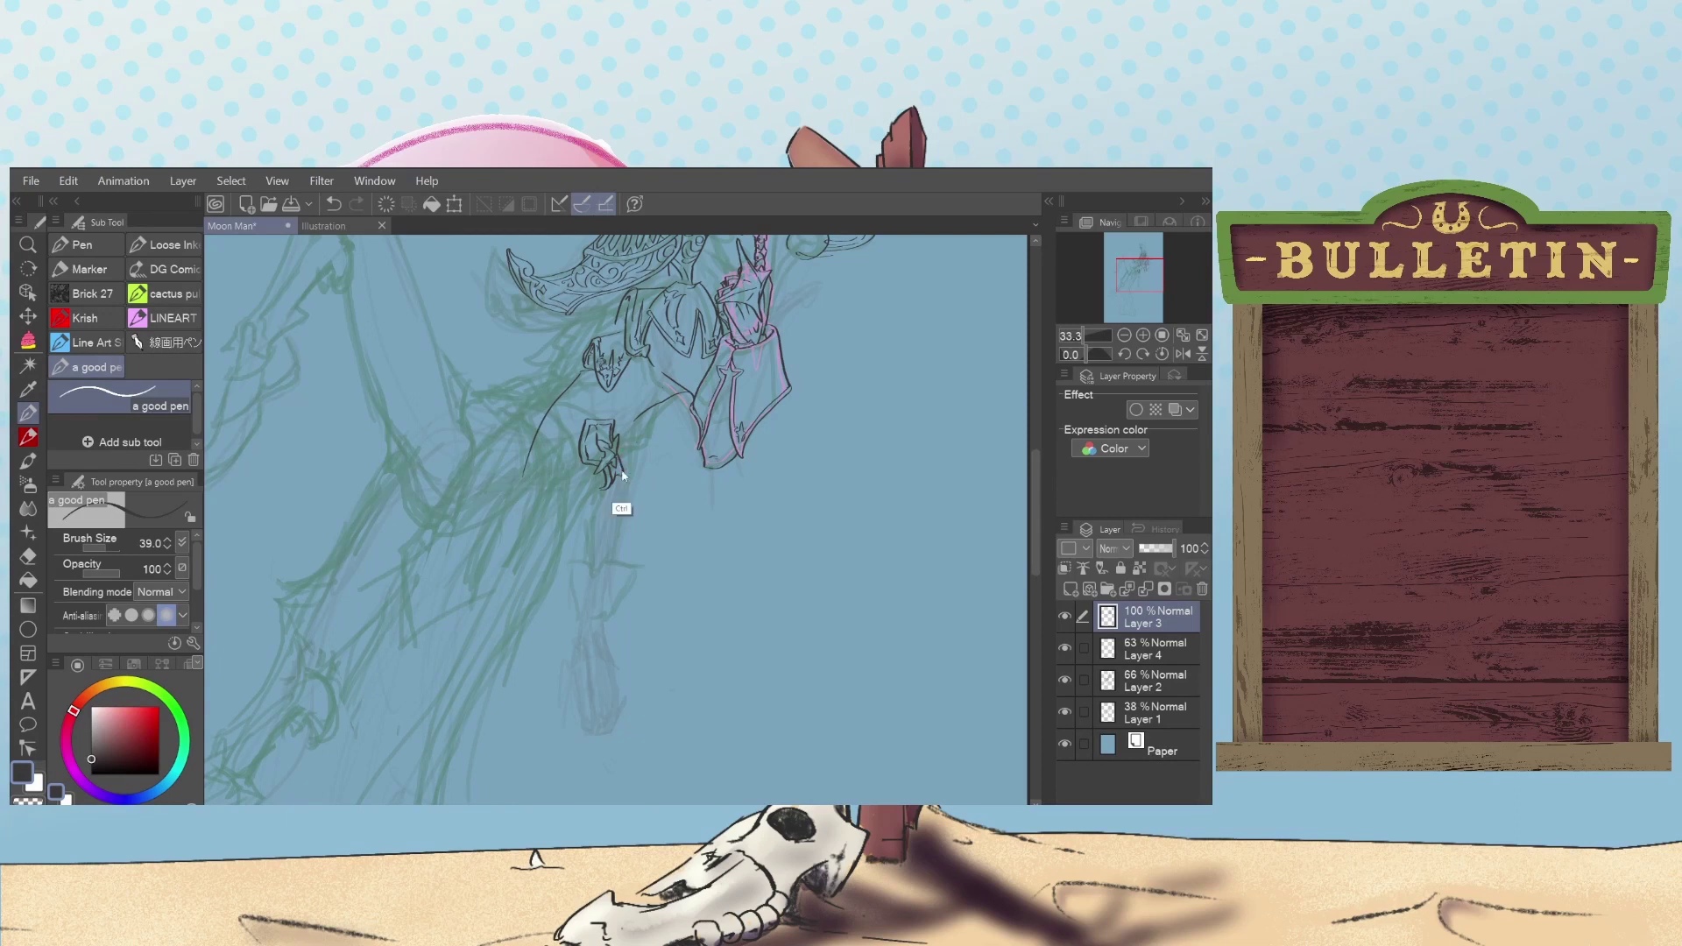
{"action": "key", "text": "ctrl+z"}
{"action": "key", "text": "ctrl+y"}
{"action": "key", "text": "ctrl+z"}
{"action": "key", "text": "ctrl+y"}
{"action": "key", "text": "ctrl+z"}
{"action": "key", "text": "ctrl+y"}
Step: Ink the contour joining the lower ornament to the armour above and a curved line descending from beneath the ornament
{"action": "left_click_drag", "start_coordinate": [627, 441], "coordinate": [639, 418]}
{"action": "key", "text": "ctrl+z"}
{"action": "key", "text": "ctrl+y"}
{"action": "mouse_move", "coordinate": [1037, 482]}
{"action": "left_mouse_down"}
{"action": "mouse_move", "coordinate": [1042, 433]}
{"action": "mouse_move", "coordinate": [1037, 488]}
{"action": "left_mouse_up"}
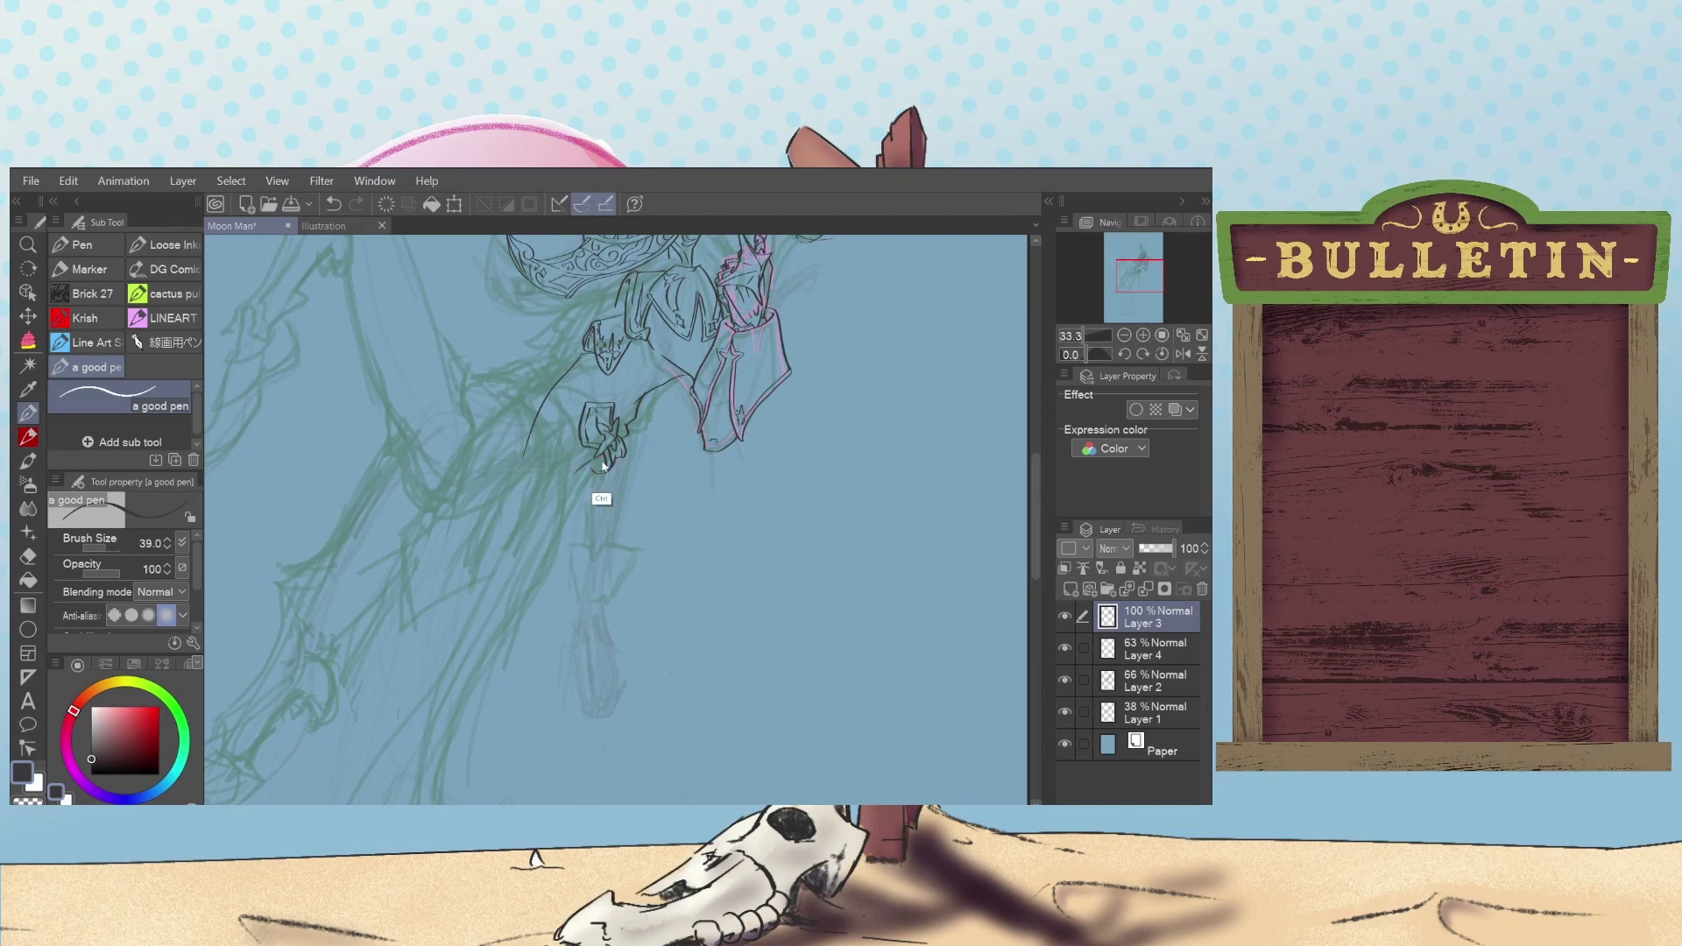
{"action": "key", "text": "ctrl+z"}
{"action": "key", "text": "ctrl+z"}
{"action": "mouse_move", "coordinate": [601, 462]}
{"action": "left_mouse_down"}
{"action": "mouse_move", "coordinate": [560, 529]}
{"action": "mouse_move", "coordinate": [576, 467]}
{"action": "left_mouse_up"}
Step: Ink a long contour over the green sketch, continuing the existing body curve down to the bend and along the lower limb
{"action": "left_click_drag", "start_coordinate": [342, 649], "coordinate": [389, 561]}
{"action": "key", "text": "ctrl+z"}
{"action": "mouse_move", "coordinate": [335, 654]}
{"action": "left_mouse_down"}
{"action": "mouse_move", "coordinate": [377, 586]}
{"action": "mouse_move", "coordinate": [476, 526]}
{"action": "left_mouse_up"}
{"action": "key", "text": "ctrl+z"}
{"action": "mouse_move", "coordinate": [524, 450]}
{"action": "left_mouse_down"}
{"action": "mouse_move", "coordinate": [501, 501]}
{"action": "mouse_move", "coordinate": [367, 551]}
{"action": "mouse_move", "coordinate": [318, 648]}
{"action": "left_mouse_up"}
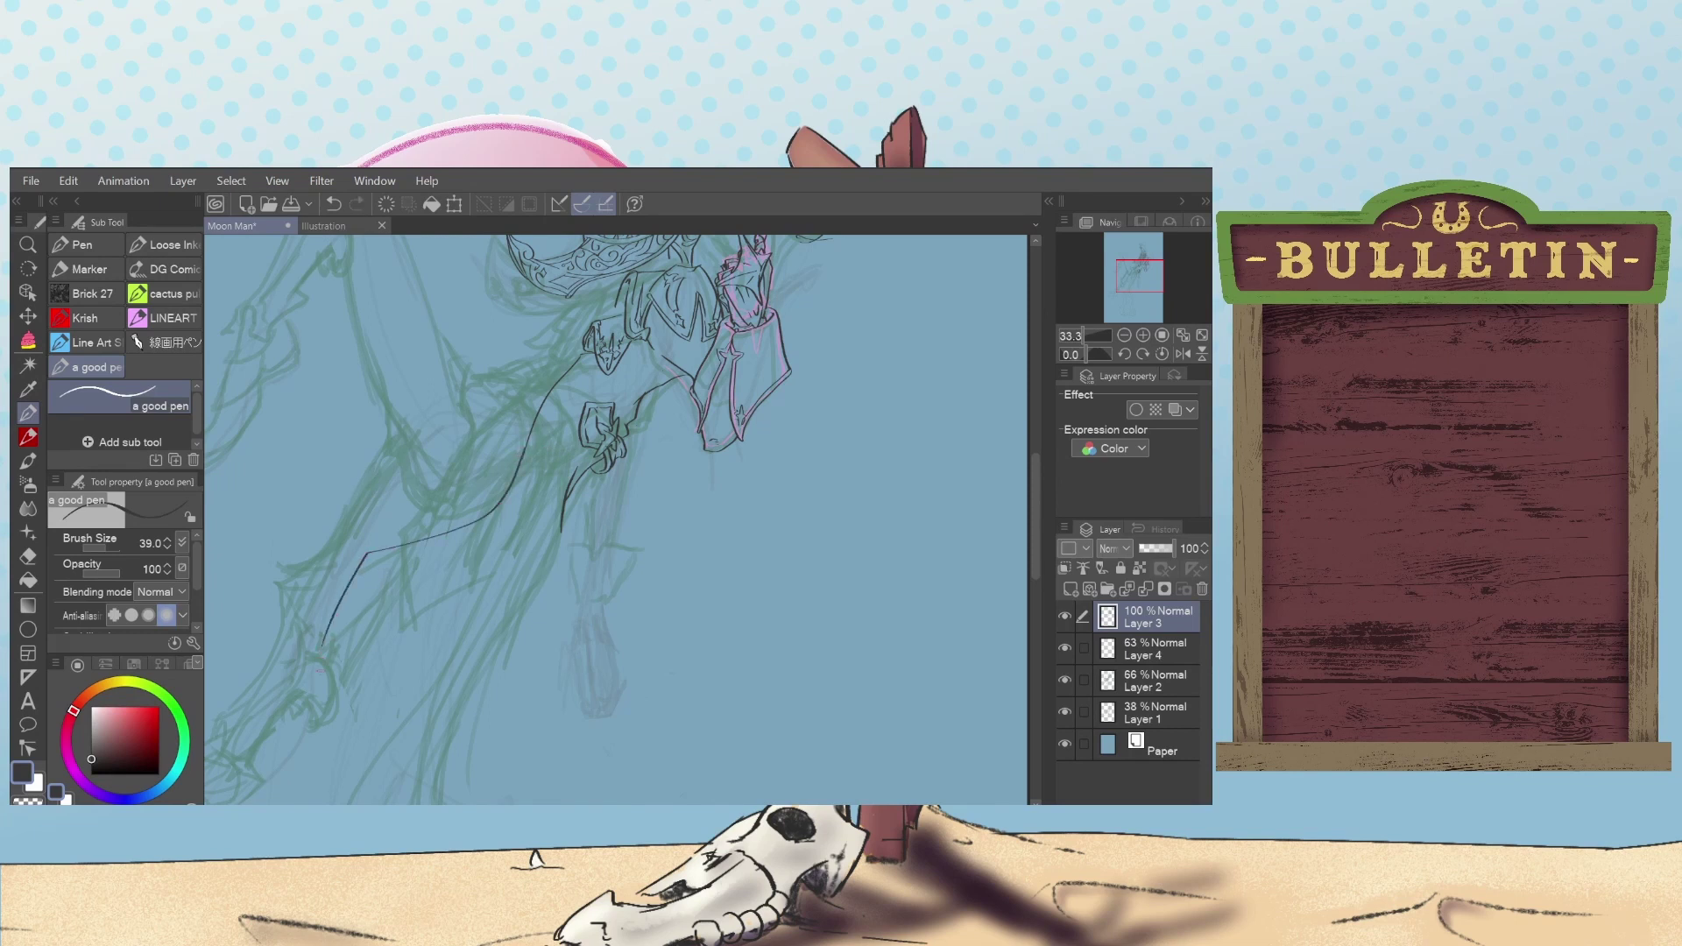
Step: Extend the lower limb contour further down the green sketch, redrawing the section below the bend
{"action": "left_click_drag", "start_coordinate": [321, 675], "coordinate": [347, 593]}
{"action": "key", "text": "ctrl+z"}
{"action": "key", "text": "i"}
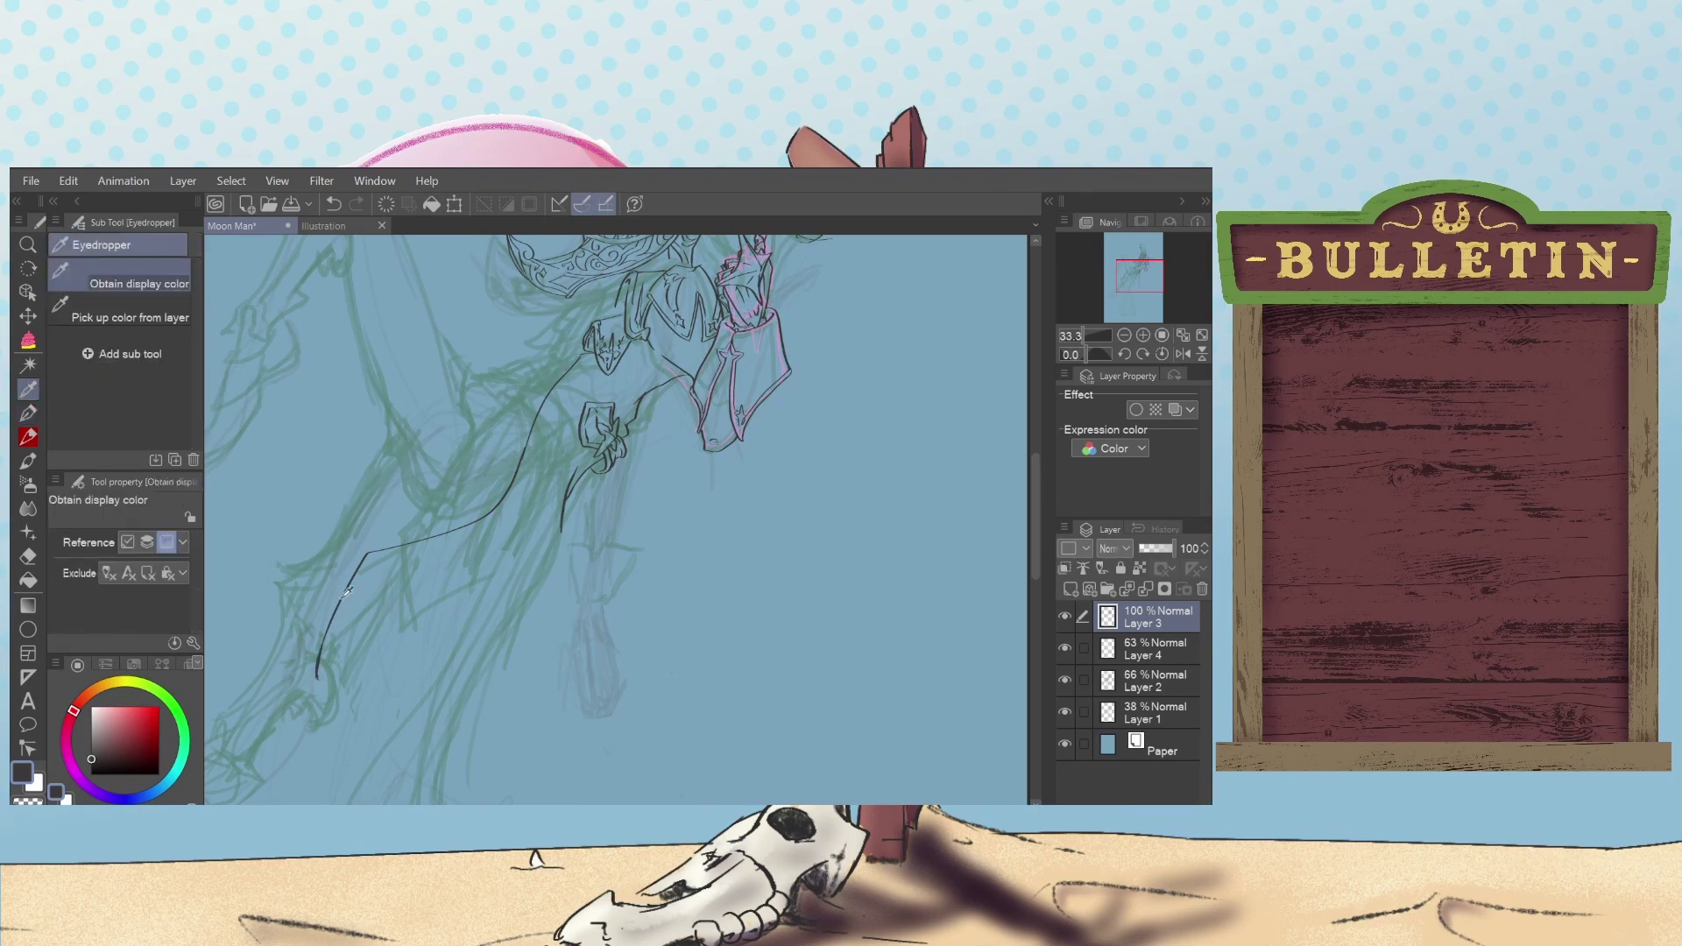
{"action": "left_click", "coordinate": [31, 411]}
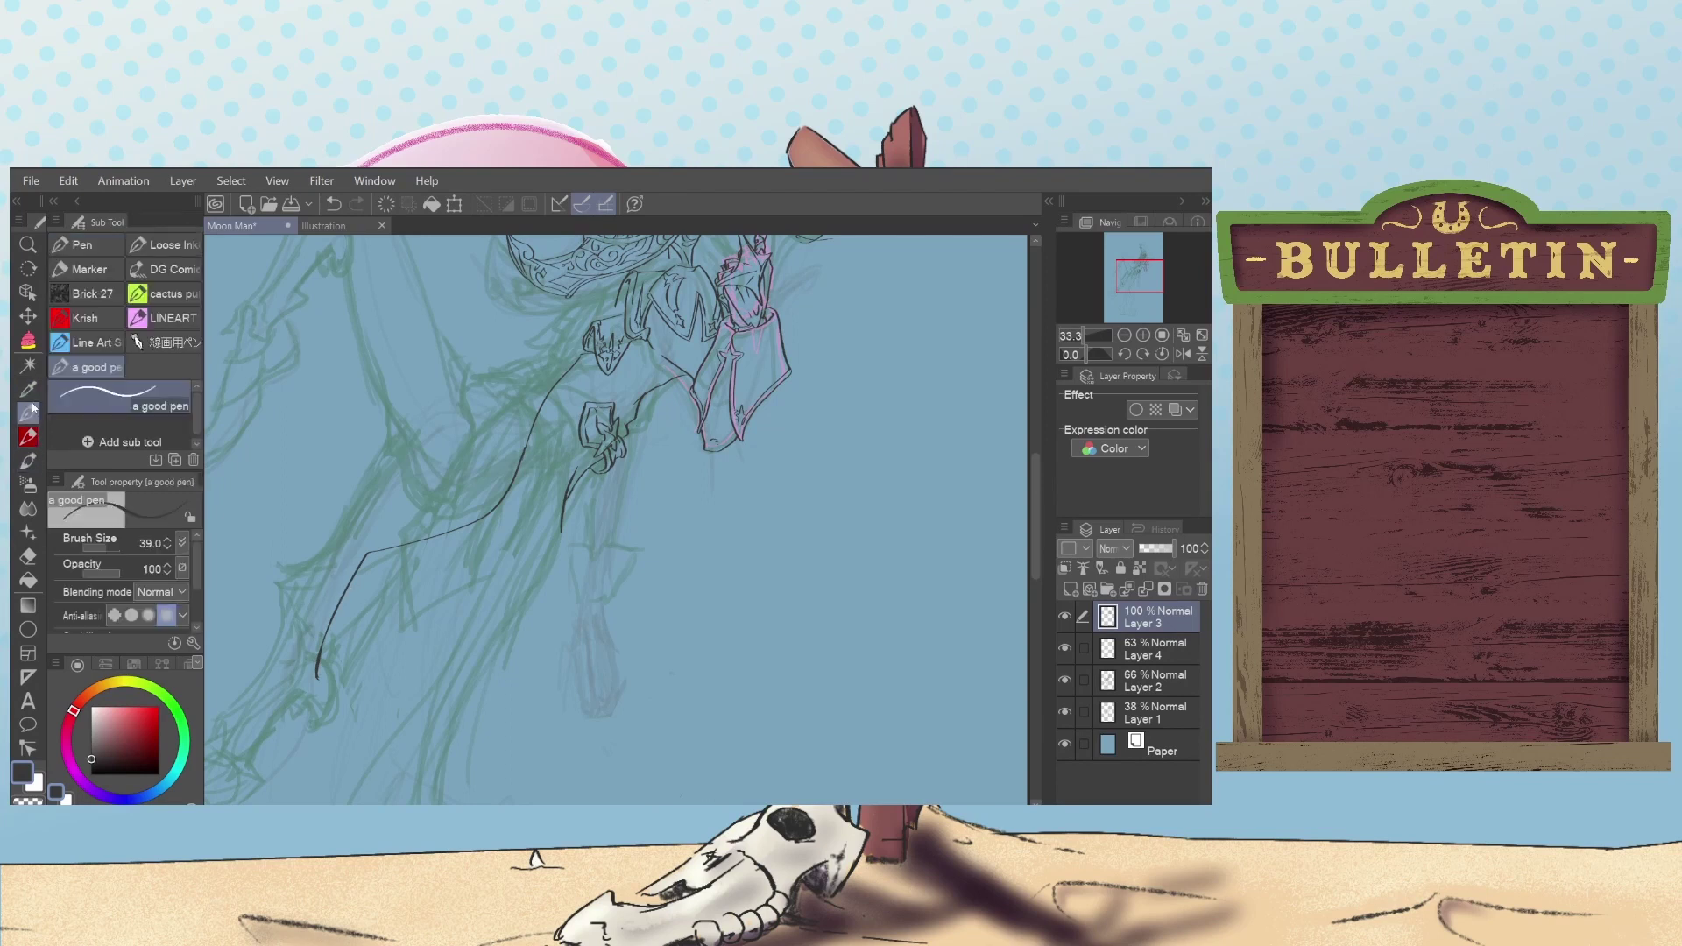
{"action": "left_click_drag", "start_coordinate": [318, 647], "coordinate": [328, 613]}
{"action": "left_click_drag", "start_coordinate": [367, 554], "coordinate": [319, 680]}
{"action": "left_click_drag", "start_coordinate": [331, 615], "coordinate": [319, 678]}
{"action": "key", "text": "ctrl+z"}
Step: Erase the contour's lower section back to the bend with the Hard eraser
{"action": "left_click", "coordinate": [28, 556]}
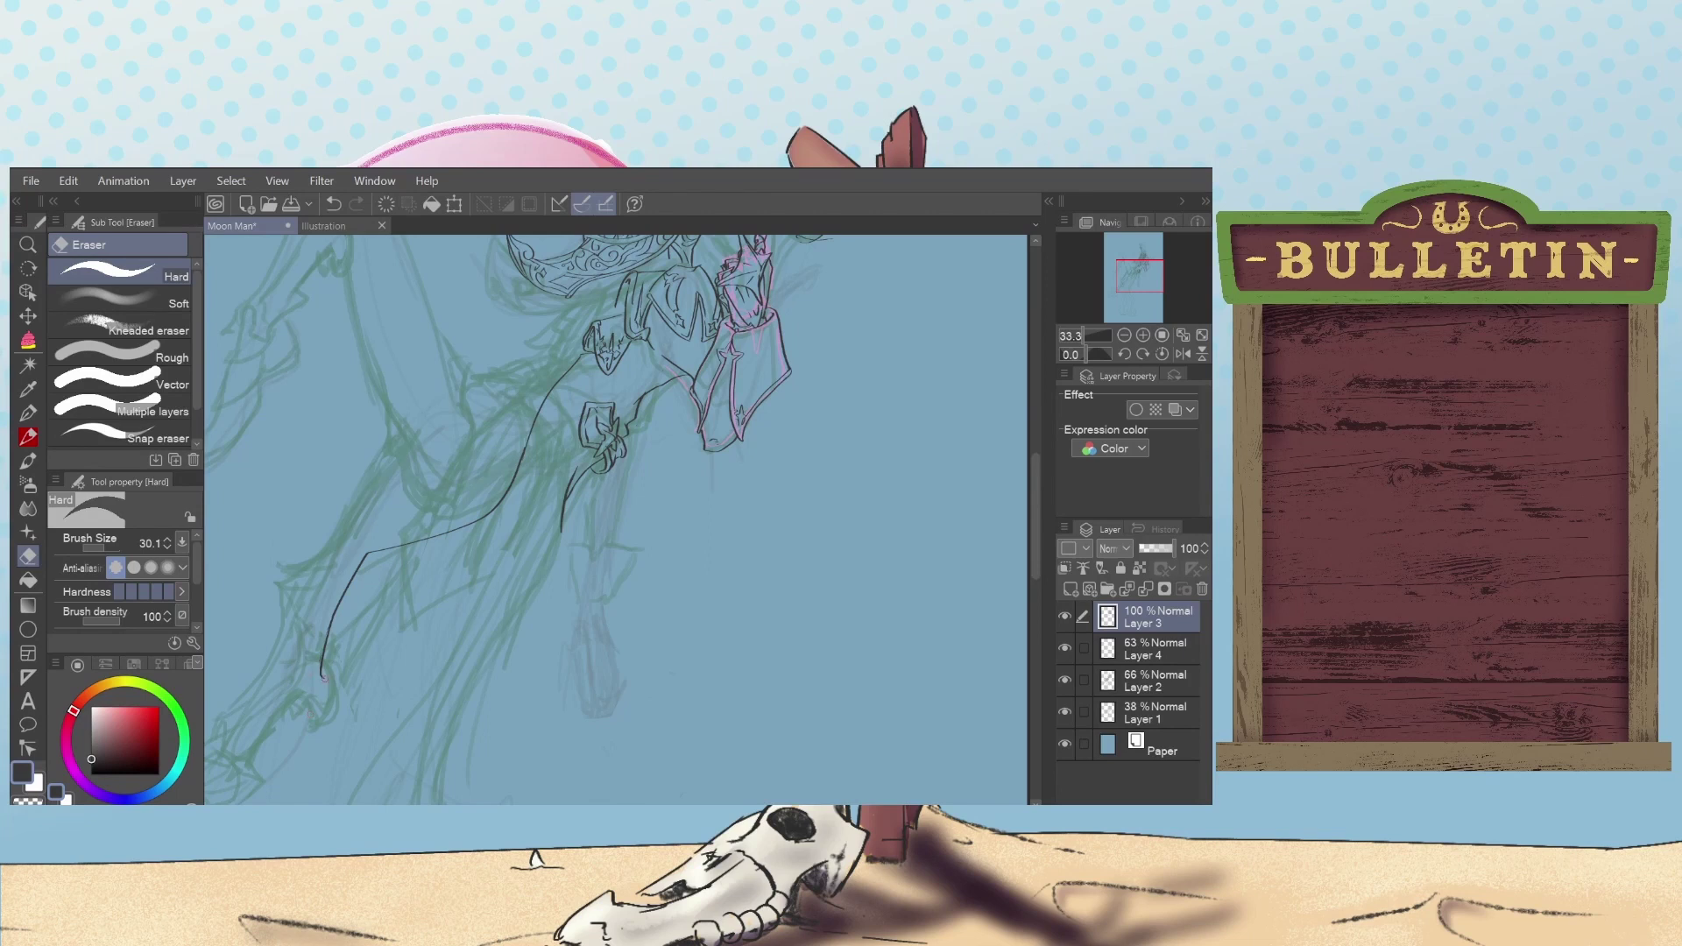
{"action": "mouse_move", "coordinate": [324, 676]}
{"action": "left_mouse_down"}
{"action": "mouse_move", "coordinate": [322, 661]}
{"action": "mouse_move", "coordinate": [320, 684]}
{"action": "left_mouse_up"}
{"action": "left_click", "coordinate": [30, 462]}
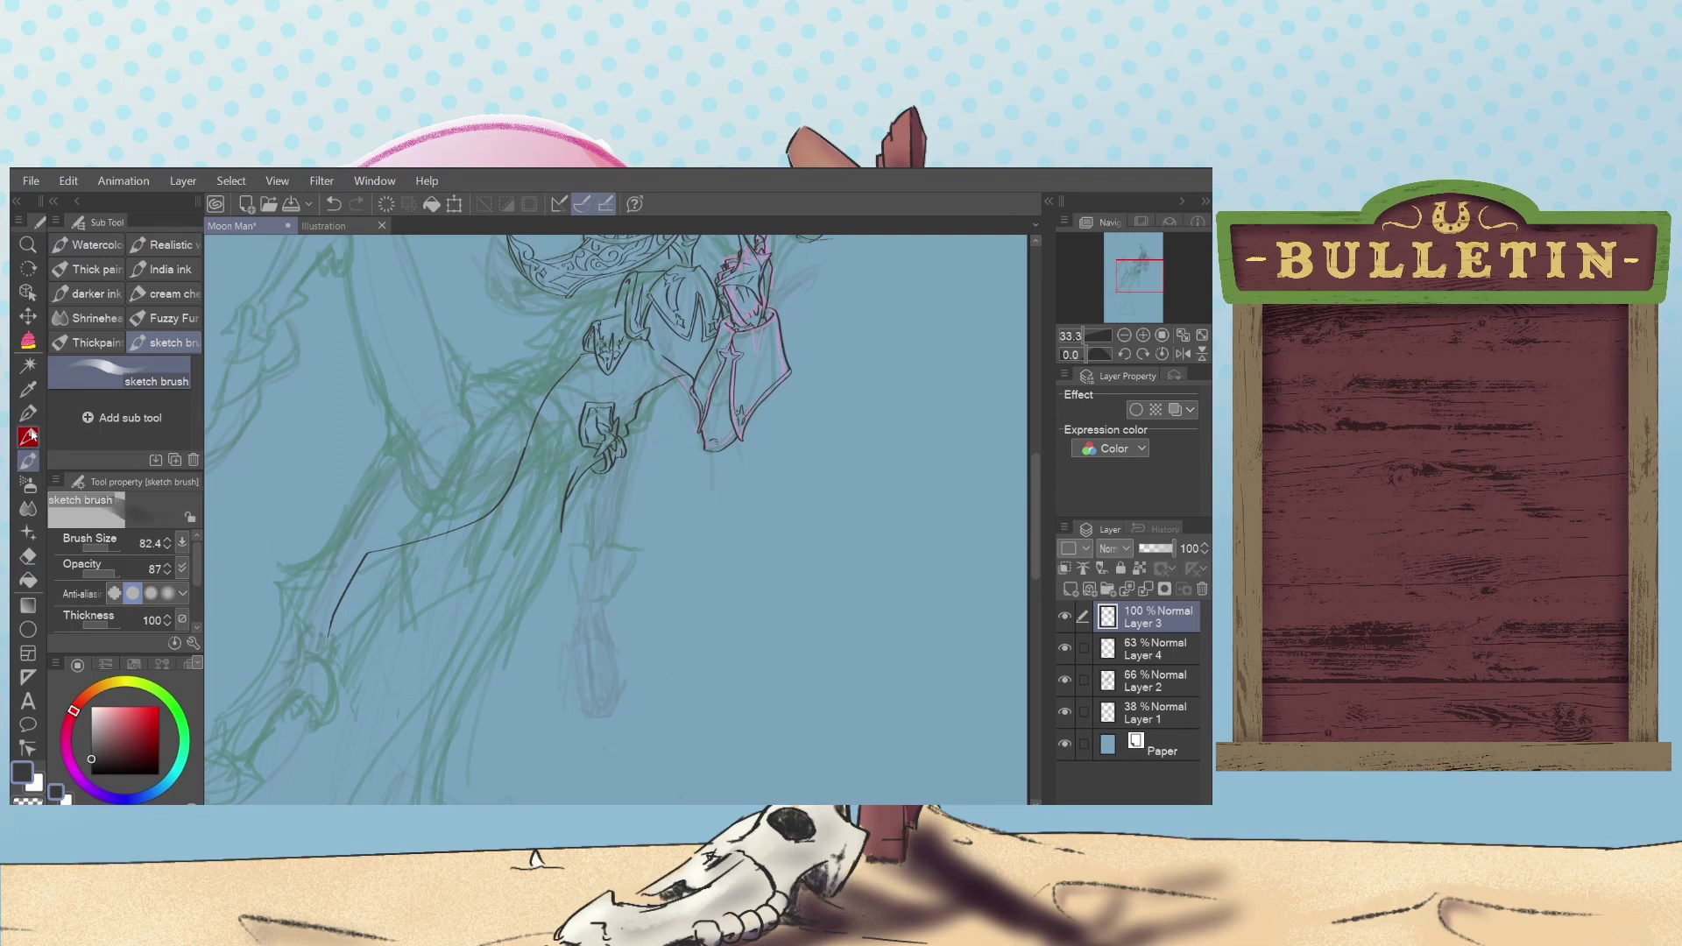
{"action": "left_click", "coordinate": [30, 412]}
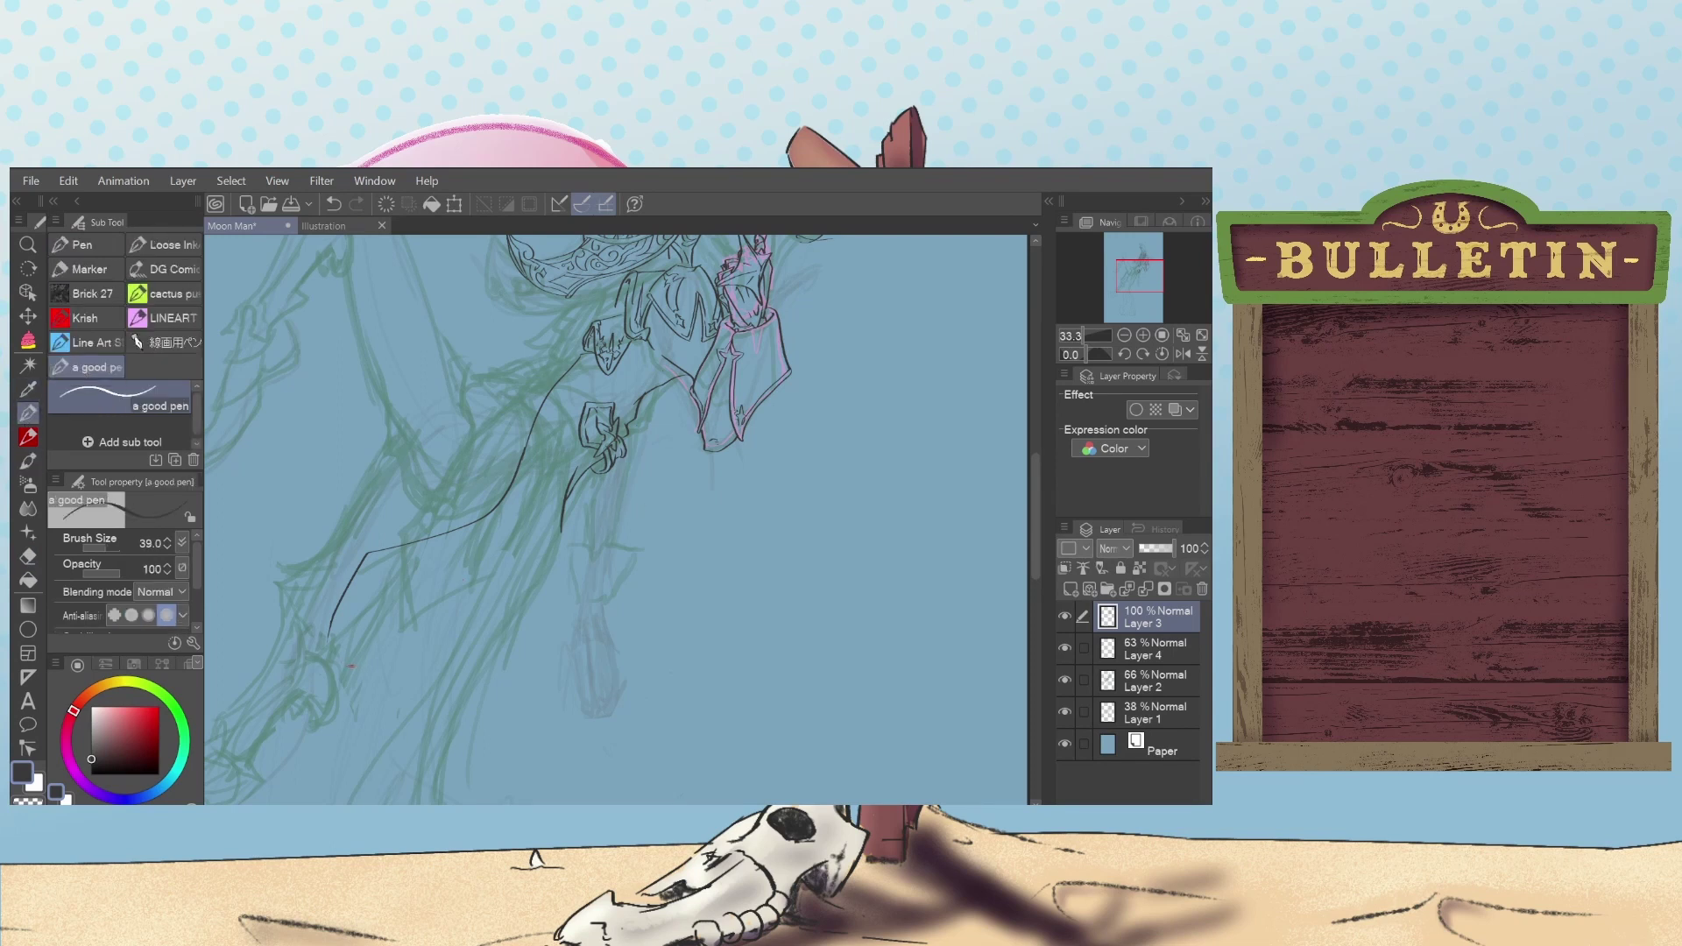
{"action": "left_click_drag", "start_coordinate": [351, 666], "coordinate": [330, 622]}
{"action": "key", "text": "ctrl+z"}
{"action": "key", "text": "ctrl+y"}
{"action": "key", "text": "ctrl+z"}
{"action": "key", "text": "e"}
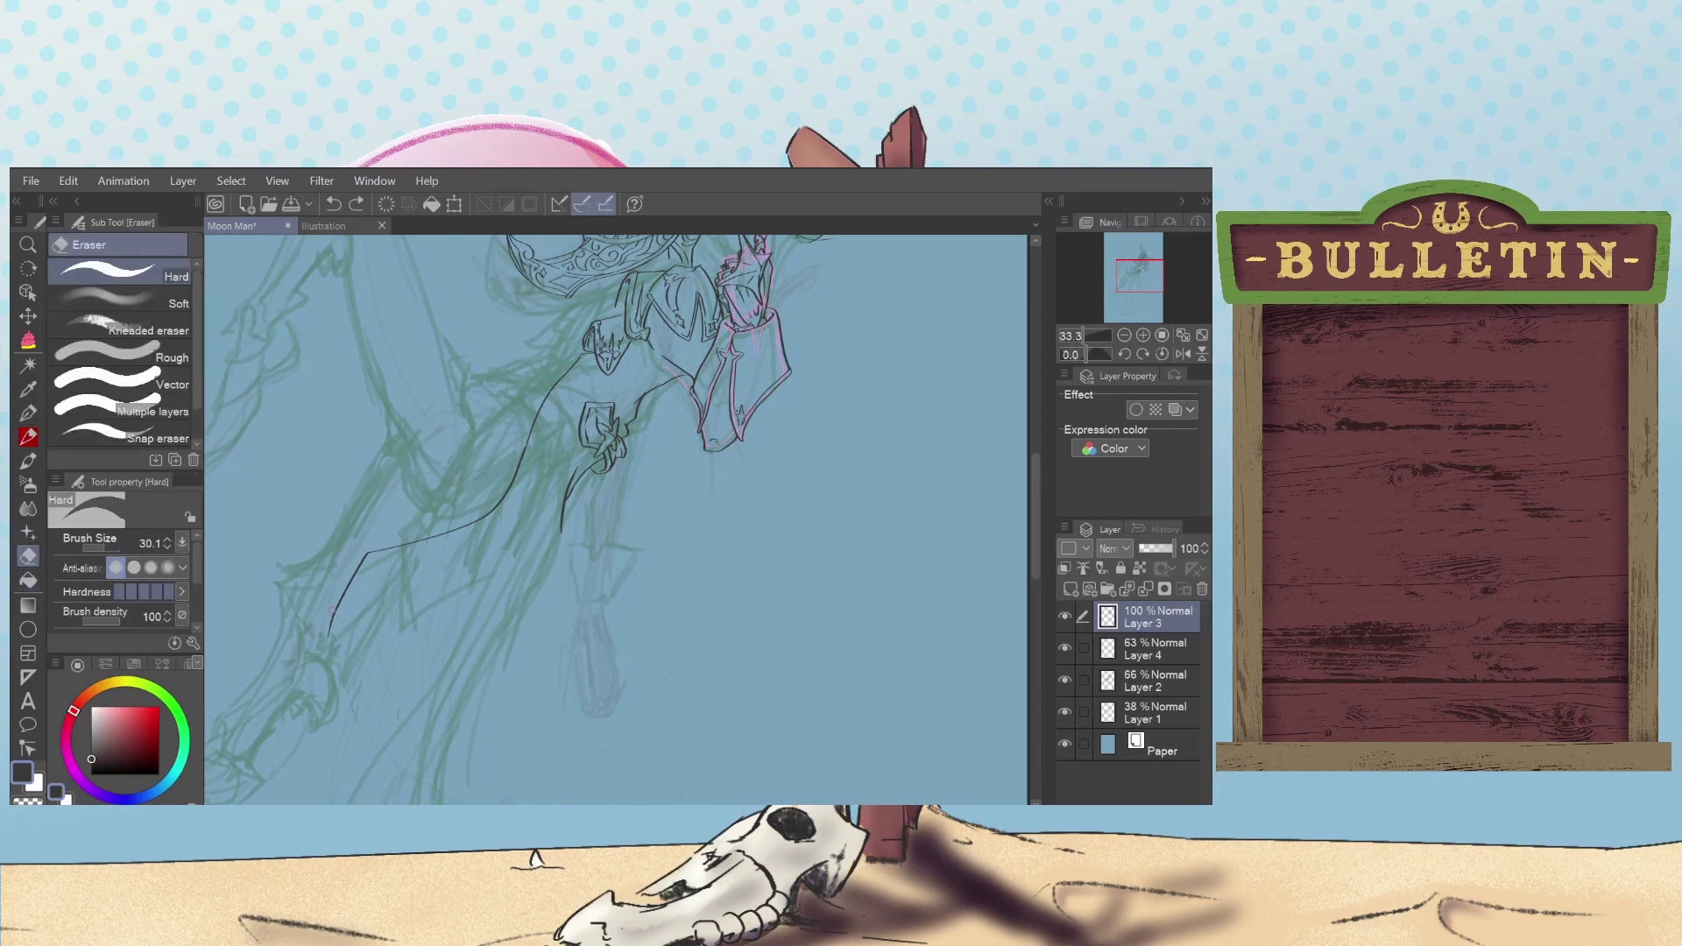
{"action": "mouse_move", "coordinate": [333, 611]}
{"action": "left_mouse_down"}
{"action": "mouse_move", "coordinate": [361, 568]}
{"action": "mouse_move", "coordinate": [349, 778]}
{"action": "left_mouse_up"}
Step: Redraw the contour below the bend as a rounded curve that turns back inward at its lower end
{"action": "left_click", "coordinate": [28, 413]}
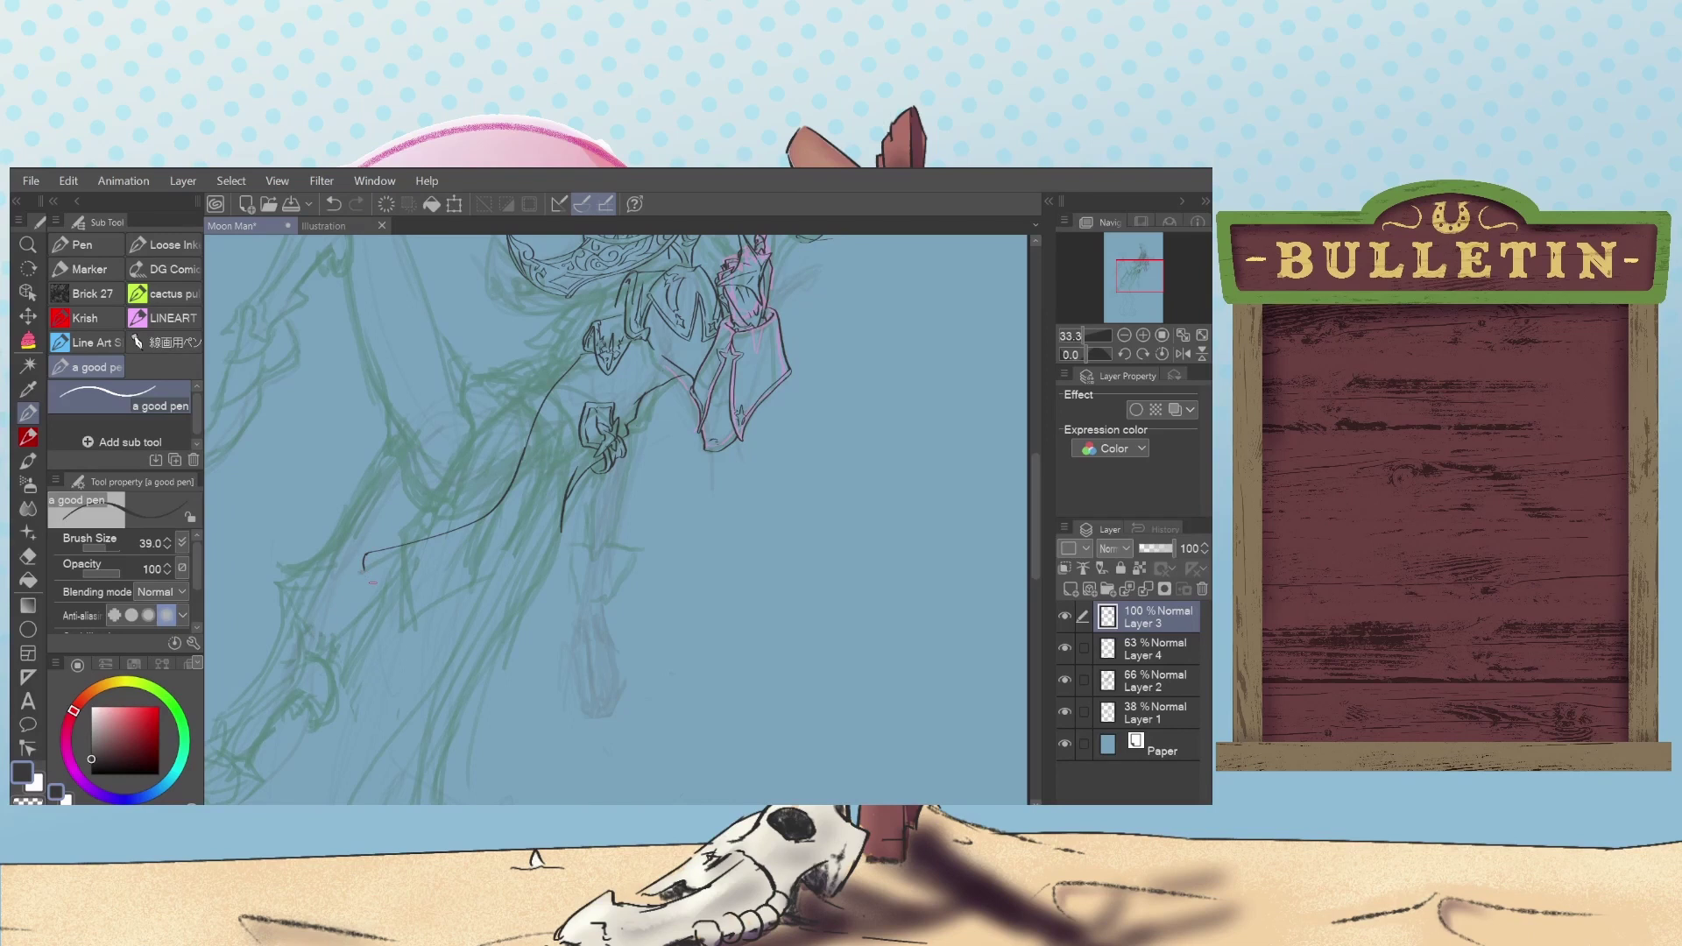
{"action": "key", "text": "ctrl+z"}
{"action": "mouse_move", "coordinate": [367, 552]}
{"action": "left_mouse_down"}
{"action": "mouse_move", "coordinate": [351, 660]}
{"action": "mouse_move", "coordinate": [337, 614]}
{"action": "mouse_move", "coordinate": [355, 563]}
{"action": "mouse_move", "coordinate": [359, 633]}
{"action": "mouse_move", "coordinate": [340, 620]}
{"action": "mouse_move", "coordinate": [369, 554]}
{"action": "left_mouse_up"}
{"action": "key", "text": "ctrl+z"}
{"action": "key", "text": "ctrl+z"}
{"action": "key", "text": "ctrl+z"}
{"action": "key", "text": "ctrl+z"}
{"action": "key", "text": "ctrl+y"}
{"action": "key", "text": "ctrl+z"}
{"action": "key", "text": "ctrl+y"}
{"action": "left_click", "coordinate": [28, 556]}
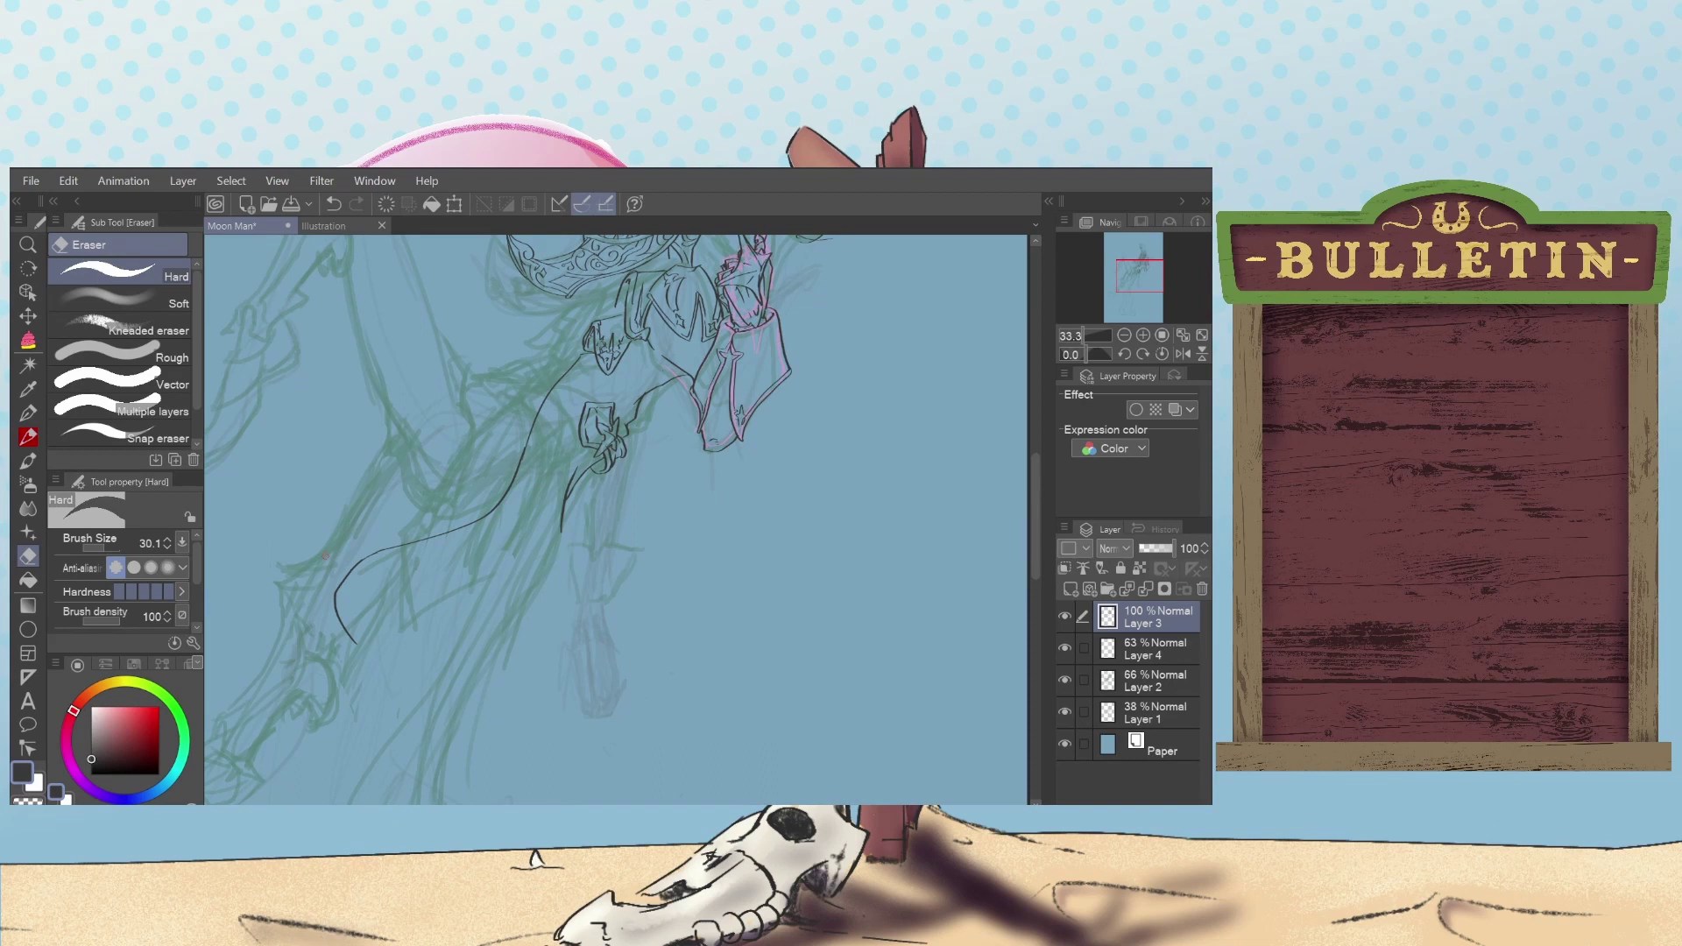
Step: Ink the closing edge at the lower end of the rounded limb contour, with a small angular cuff detail inside it
{"action": "left_click", "coordinate": [29, 412]}
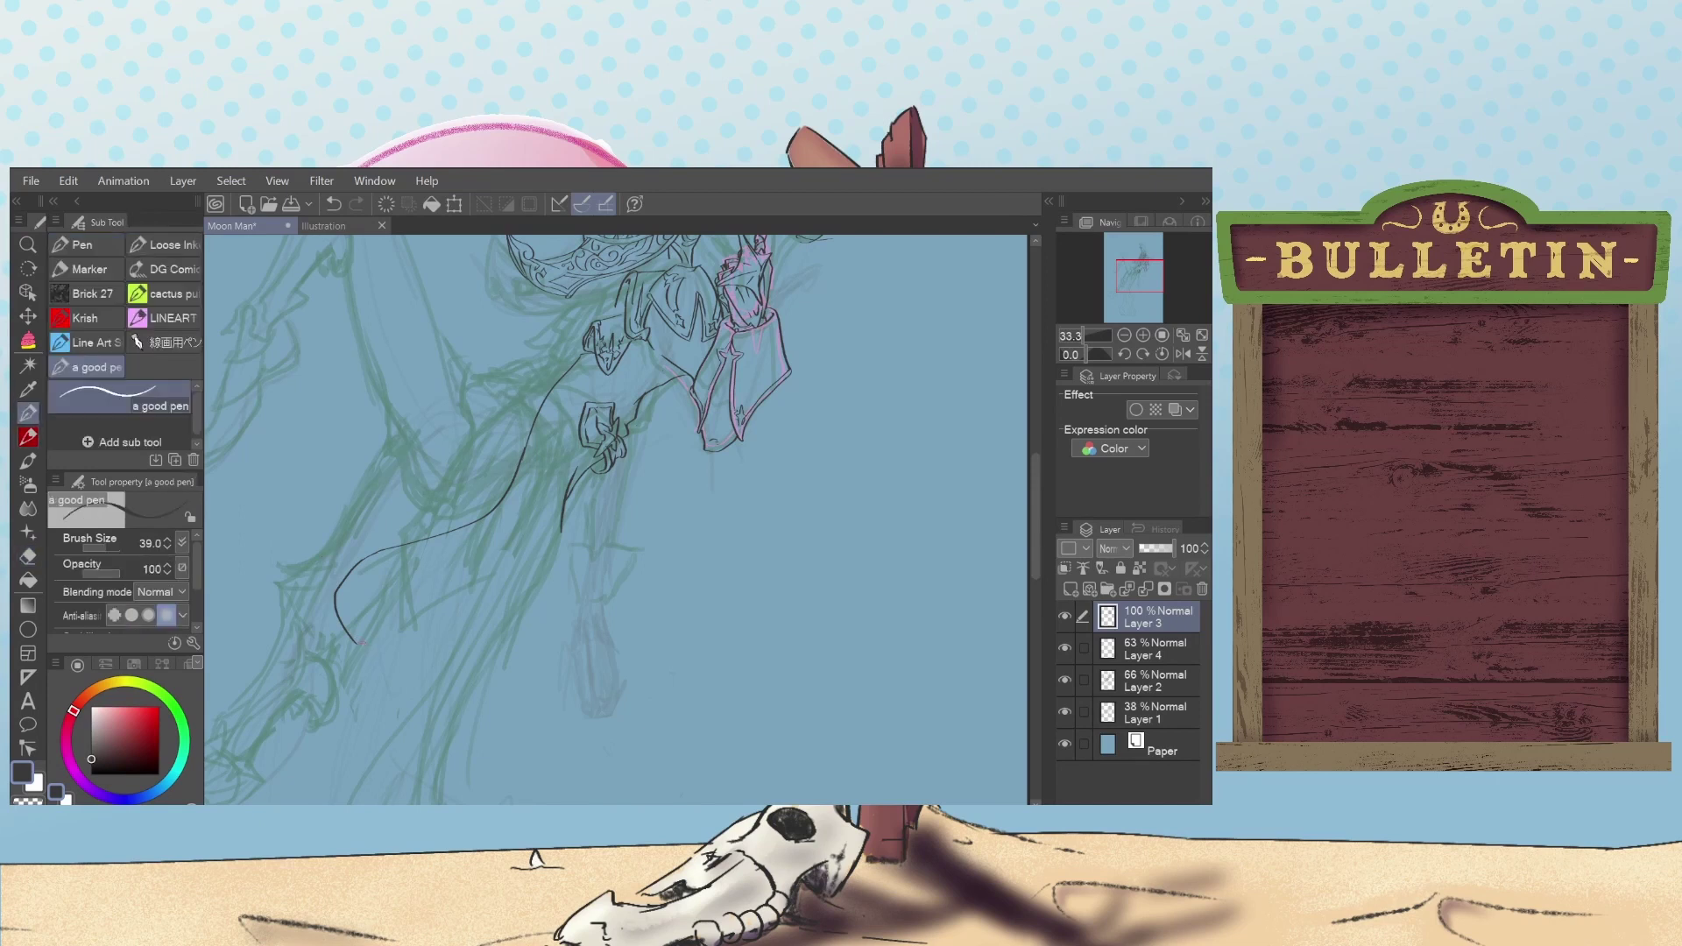
{"action": "left_click_drag", "start_coordinate": [359, 647], "coordinate": [399, 632]}
{"action": "key", "text": "ctrl+z"}
{"action": "key", "text": "ctrl+z"}
{"action": "key", "text": "ctrl+z"}
{"action": "left_click_drag", "start_coordinate": [397, 611], "coordinate": [417, 613]}
{"action": "left_click_drag", "start_coordinate": [405, 630], "coordinate": [388, 640]}
{"action": "key", "text": "ctrl+z"}
{"action": "left_click_drag", "start_coordinate": [356, 647], "coordinate": [406, 630]}
{"action": "key", "text": "ctrl+z"}
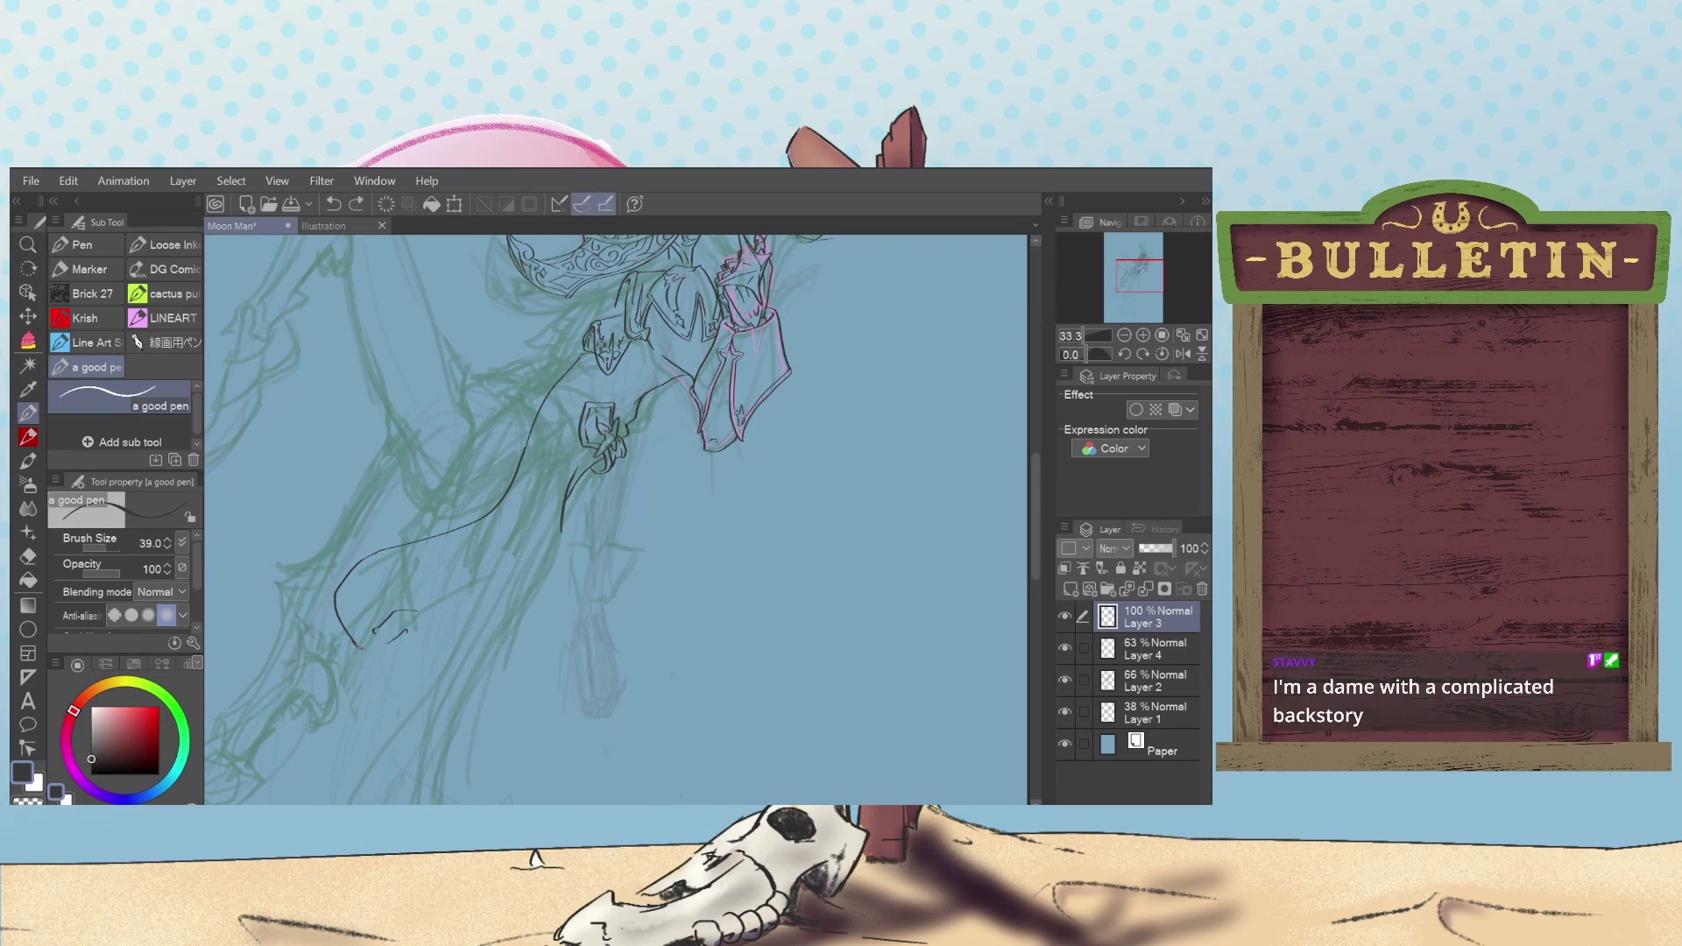
{"action": "key", "text": "ctrl+z"}
{"action": "left_click_drag", "start_coordinate": [369, 650], "coordinate": [384, 650]}
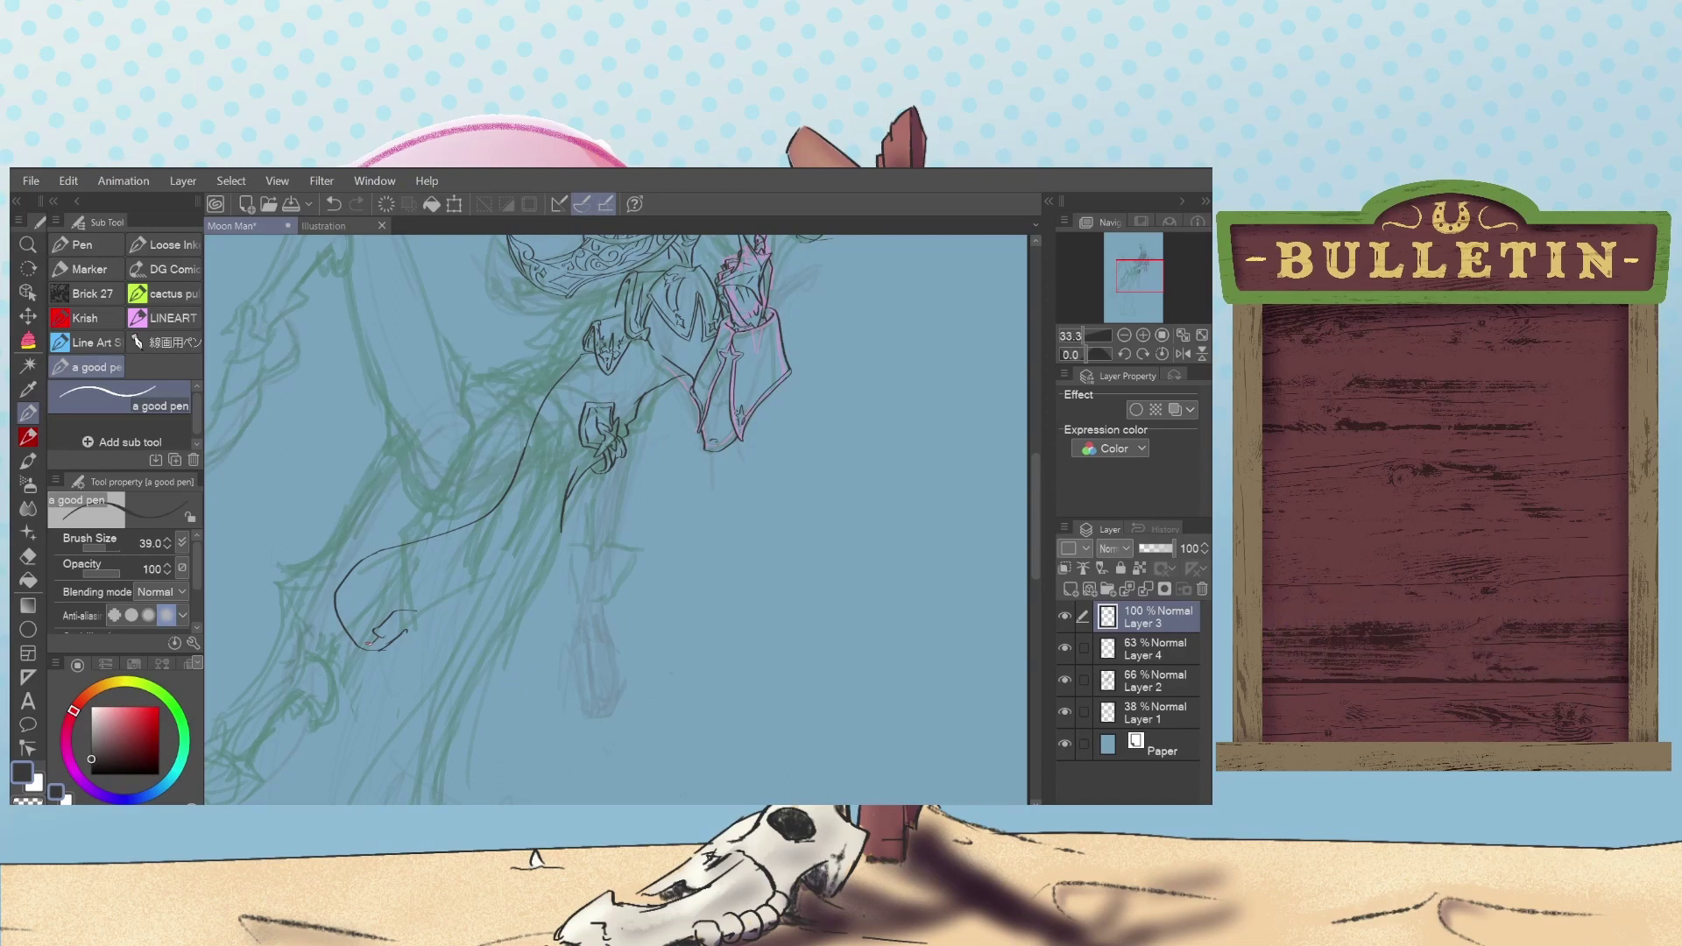
Step: Enlarge the Hard eraser to 225.6 and erase the rounded lower limb contour and its cuff back to the upper stretch
{"action": "mouse_move", "coordinate": [370, 642]}
{"action": "left_mouse_down"}
{"action": "mouse_move", "coordinate": [350, 620]}
{"action": "mouse_move", "coordinate": [371, 556]}
{"action": "left_mouse_up"}
{"action": "left_click", "coordinate": [29, 555]}
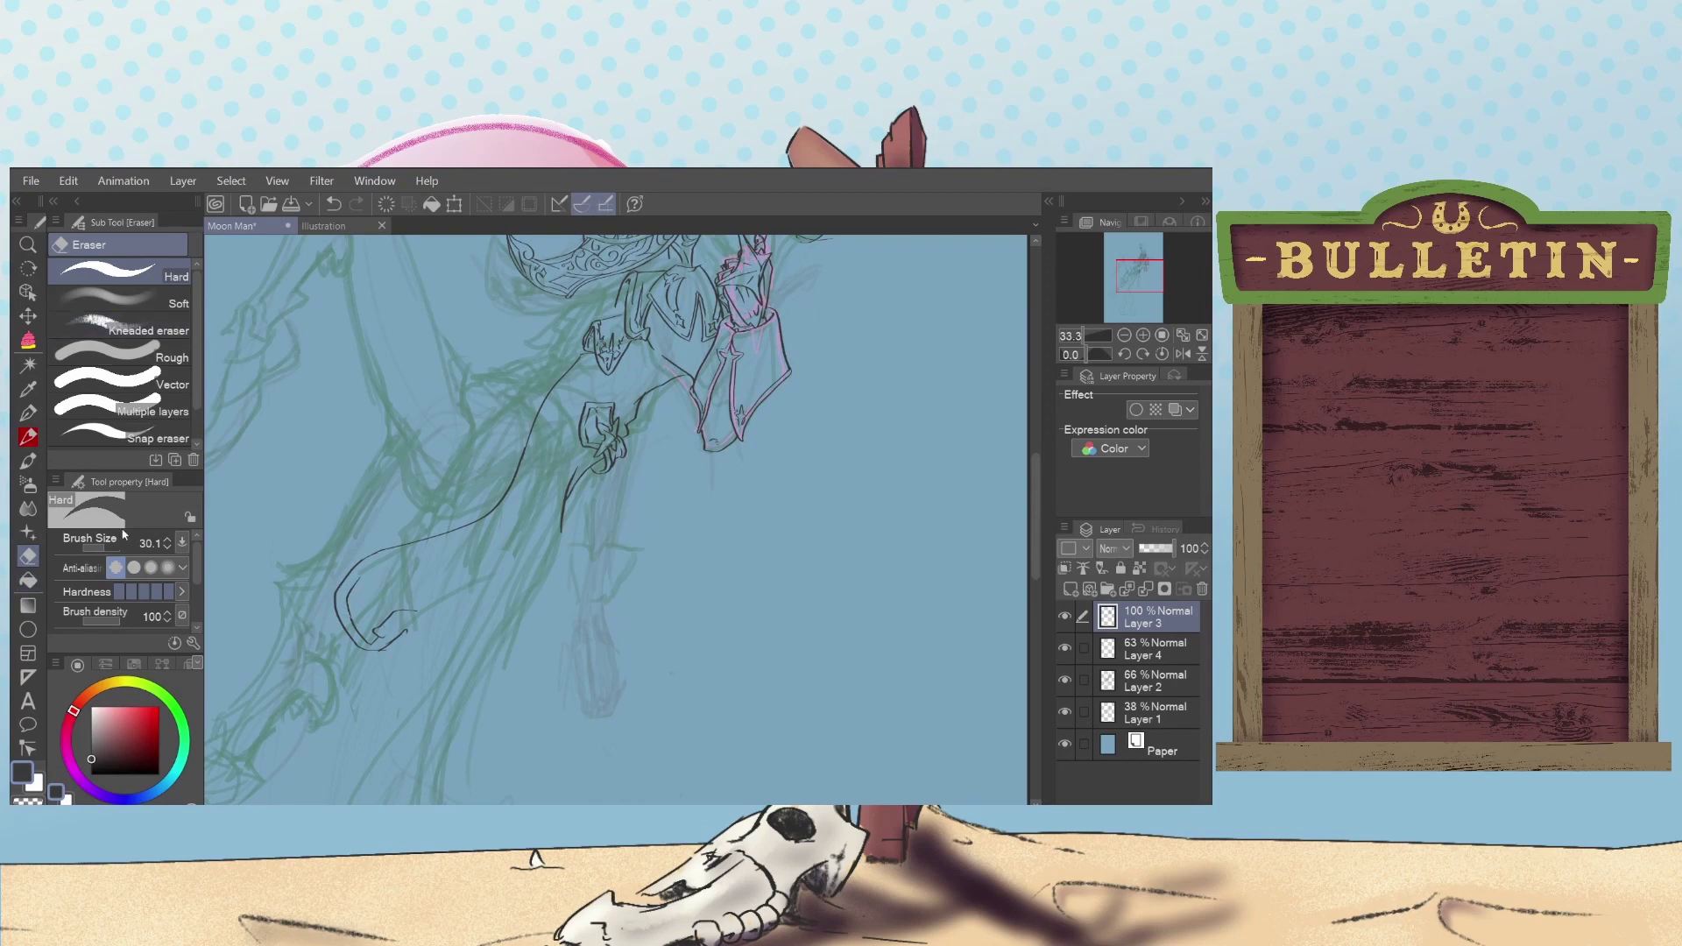
{"action": "left_click_drag", "start_coordinate": [105, 554], "coordinate": [111, 544]}
{"action": "mouse_move", "coordinate": [358, 581]}
{"action": "left_mouse_down"}
{"action": "mouse_move", "coordinate": [343, 618]}
{"action": "mouse_move", "coordinate": [381, 645]}
{"action": "left_mouse_up"}
{"action": "left_click_drag", "start_coordinate": [404, 548], "coordinate": [399, 602]}
{"action": "mouse_move", "coordinate": [496, 457]}
{"action": "left_mouse_down"}
{"action": "mouse_move", "coordinate": [518, 467]}
{"action": "mouse_move", "coordinate": [493, 498]}
{"action": "left_mouse_up"}
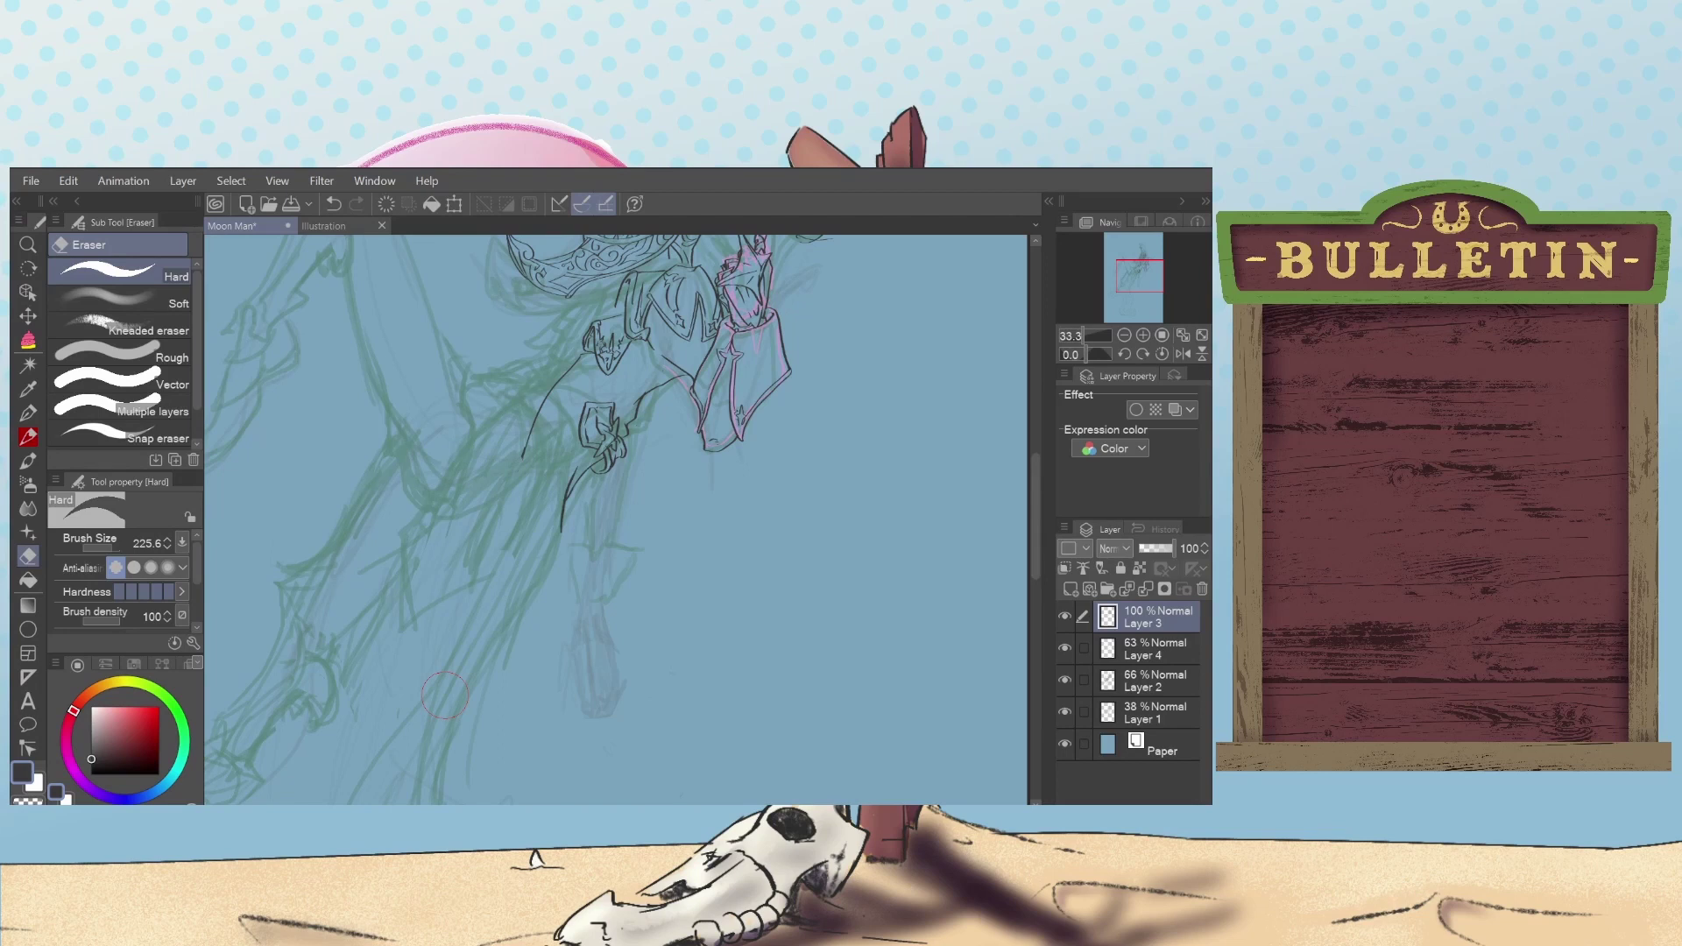
Step: Redraw the limb contour with the pen as a smooth curve down along the sketch, ending in a small hook
{"action": "left_click", "coordinate": [29, 413]}
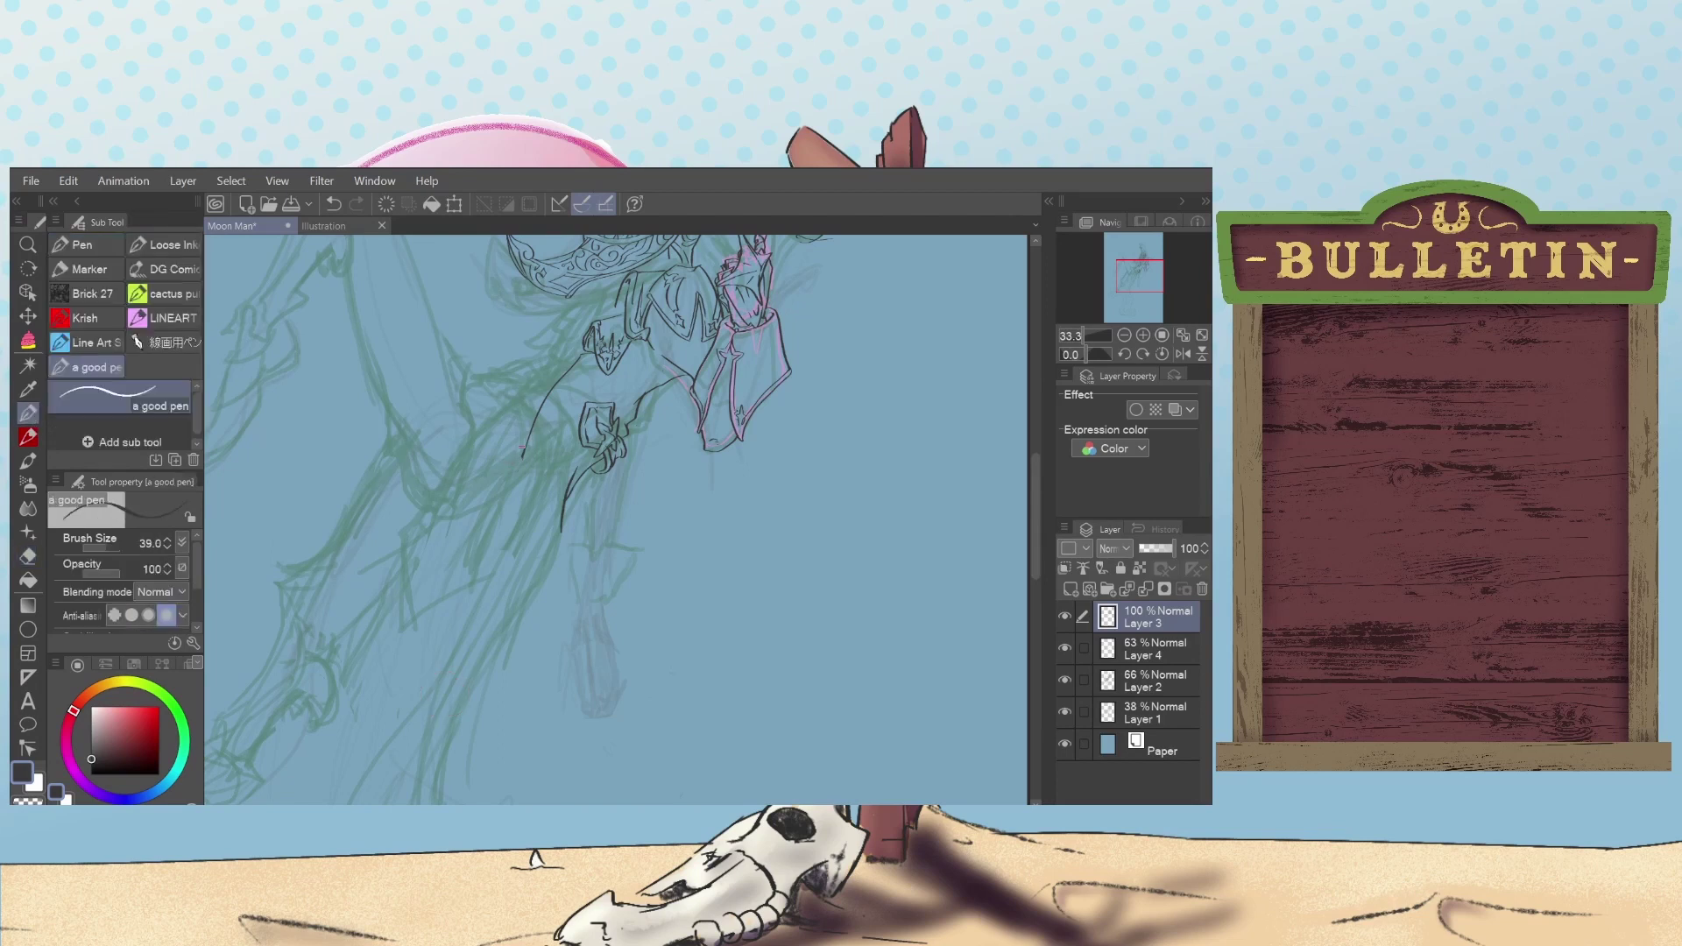
{"action": "left_click_drag", "start_coordinate": [523, 457], "coordinate": [469, 666]}
{"action": "key", "text": "ctrl+z"}
{"action": "mouse_move", "coordinate": [524, 457]}
{"action": "left_mouse_down"}
{"action": "mouse_move", "coordinate": [511, 491]}
{"action": "mouse_move", "coordinate": [411, 600]}
{"action": "left_mouse_up"}
{"action": "key", "text": "ctrl+z"}
{"action": "left_click_drag", "start_coordinate": [413, 595], "coordinate": [418, 598]}
{"action": "key", "text": "ctrl+z"}
{"action": "key", "text": "ctrl+z"}
{"action": "left_click_drag", "start_coordinate": [412, 596], "coordinate": [420, 598]}
{"action": "key", "text": "ctrl+z"}
{"action": "left_click_drag", "start_coordinate": [411, 597], "coordinate": [416, 589]}
{"action": "key", "text": "ctrl+z"}
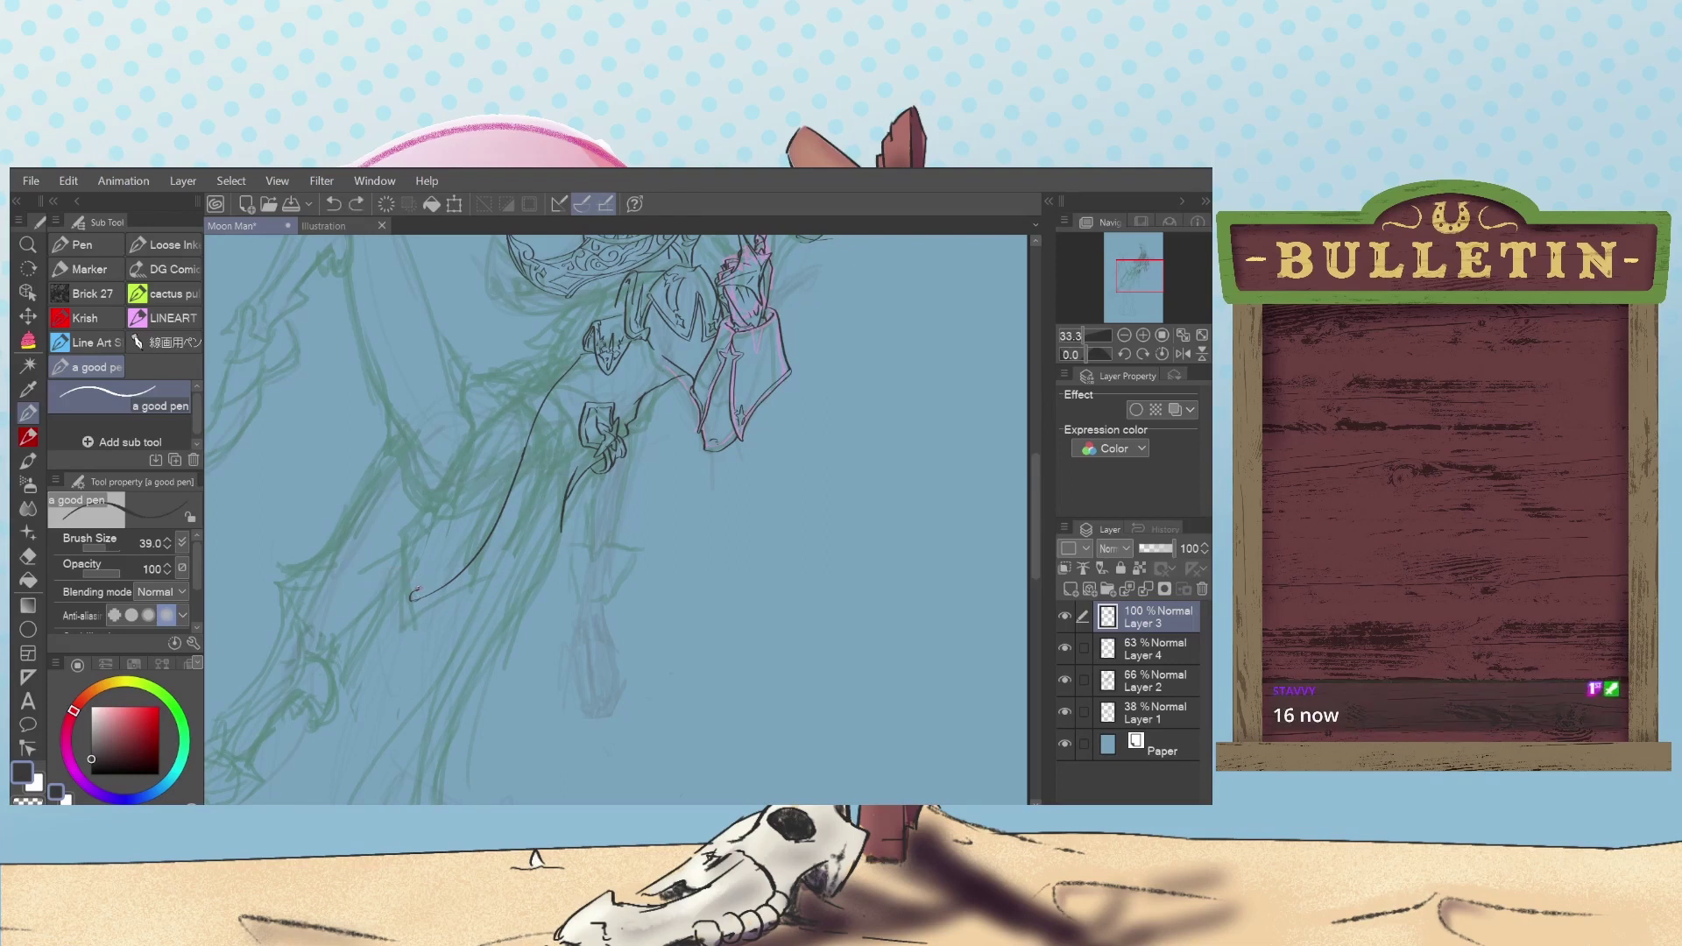
Step: Extend the contour from the hook into a stepped cuff edge with a pointed corner and a curved lower end
{"action": "left_click_drag", "start_coordinate": [417, 589], "coordinate": [370, 575]}
{"action": "mouse_move", "coordinate": [383, 579]}
{"action": "left_mouse_down"}
{"action": "mouse_move", "coordinate": [327, 619]}
{"action": "mouse_move", "coordinate": [381, 579]}
{"action": "left_mouse_up"}
{"action": "key", "text": "ctrl+z"}
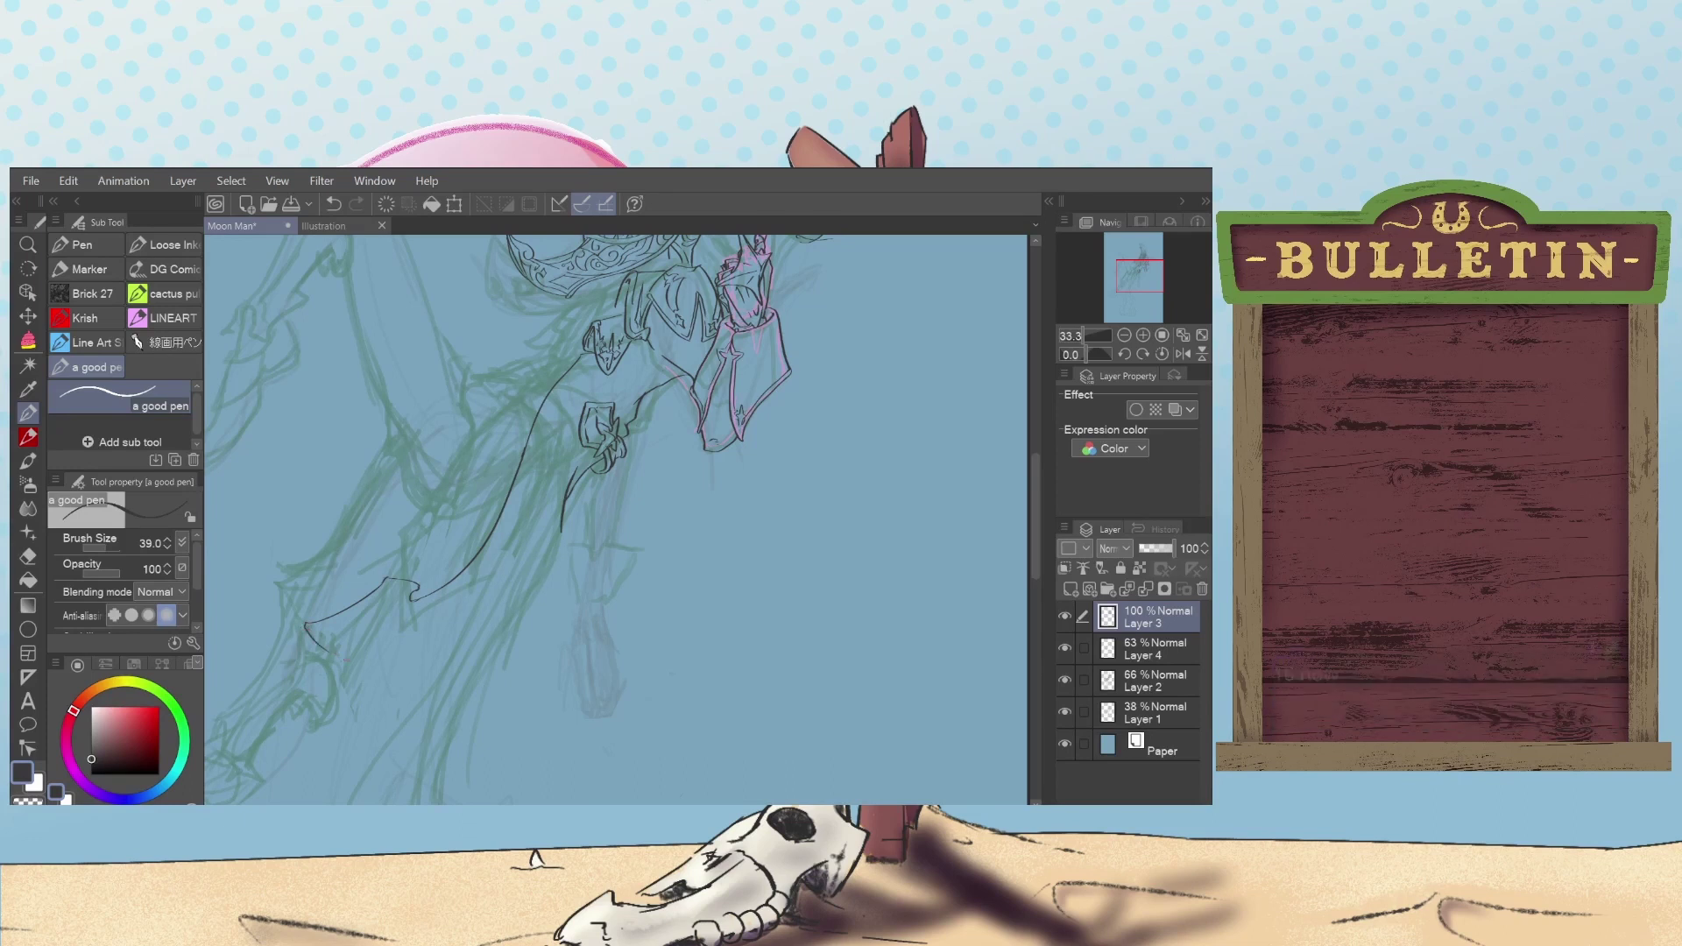
{"action": "mouse_move", "coordinate": [329, 649]}
{"action": "left_mouse_down"}
{"action": "mouse_move", "coordinate": [377, 658]}
{"action": "mouse_move", "coordinate": [397, 683]}
{"action": "left_mouse_up"}
{"action": "key", "text": "ctrl+z"}
{"action": "key", "text": "ctrl+z"}
{"action": "left_click_drag", "start_coordinate": [414, 596], "coordinate": [404, 613]}
Step: Erase the hooked step in the contour and bridge the gap to the pointed corner with one smooth curve
{"action": "left_click", "coordinate": [29, 556]}
{"action": "mouse_move", "coordinate": [385, 585]}
{"action": "left_mouse_down"}
{"action": "mouse_move", "coordinate": [397, 628]}
{"action": "mouse_move", "coordinate": [413, 575]}
{"action": "mouse_move", "coordinate": [392, 582]}
{"action": "mouse_move", "coordinate": [384, 601]}
{"action": "mouse_move", "coordinate": [453, 591]}
{"action": "left_mouse_up"}
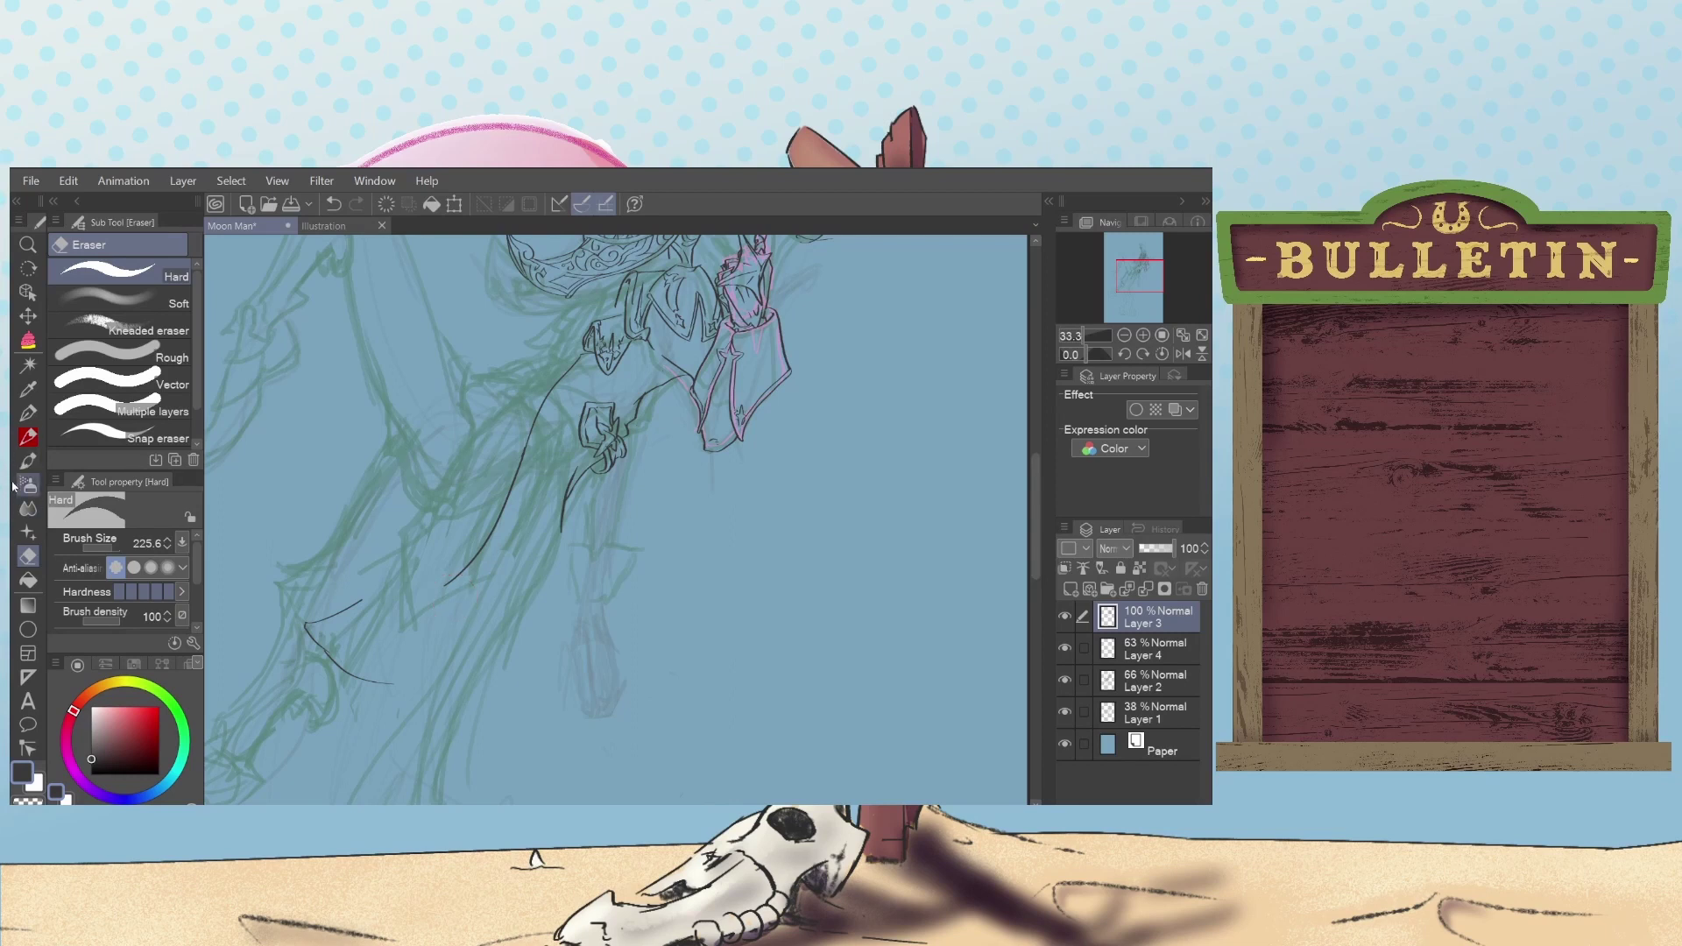
{"action": "left_click", "coordinate": [30, 415]}
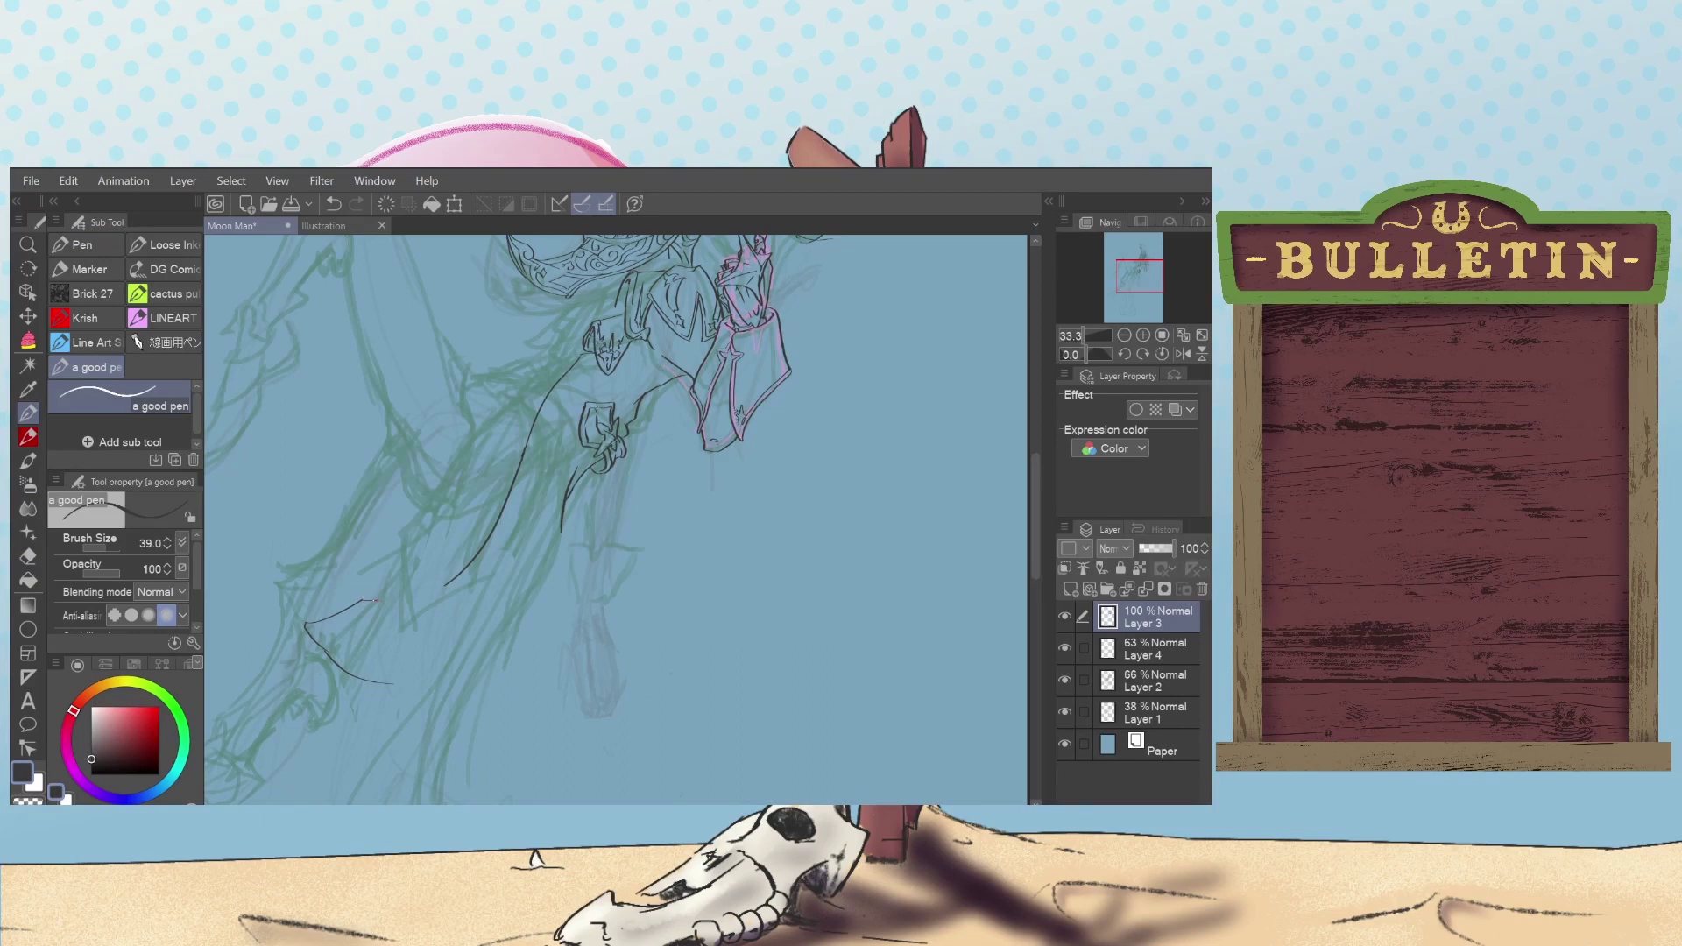
{"action": "left_click_drag", "start_coordinate": [377, 600], "coordinate": [445, 582]}
{"action": "key", "text": "ctrl+z"}
{"action": "key", "text": "ctrl+z"}
{"action": "mouse_move", "coordinate": [373, 597]}
{"action": "left_mouse_down"}
{"action": "mouse_move", "coordinate": [431, 594]}
{"action": "mouse_move", "coordinate": [474, 561]}
{"action": "left_mouse_up"}
Step: Erase the overlapping line at the join and the stray curve at the cuff's lower end
{"action": "left_click", "coordinate": [28, 556]}
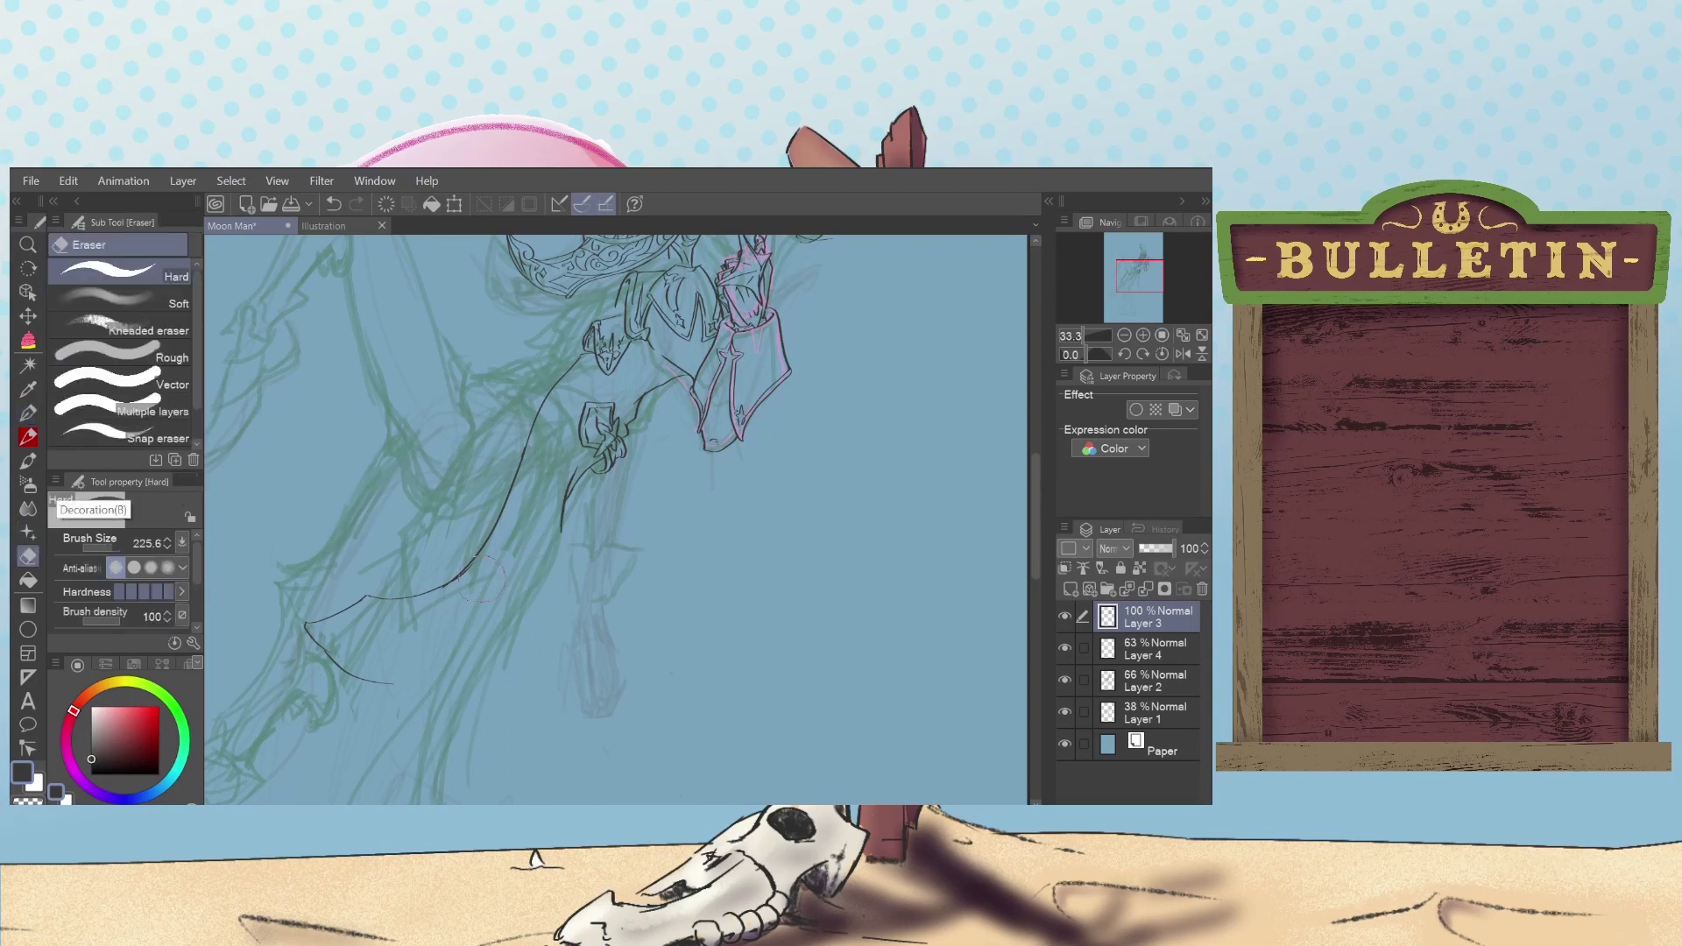
{"action": "left_click_drag", "start_coordinate": [442, 603], "coordinate": [488, 569]}
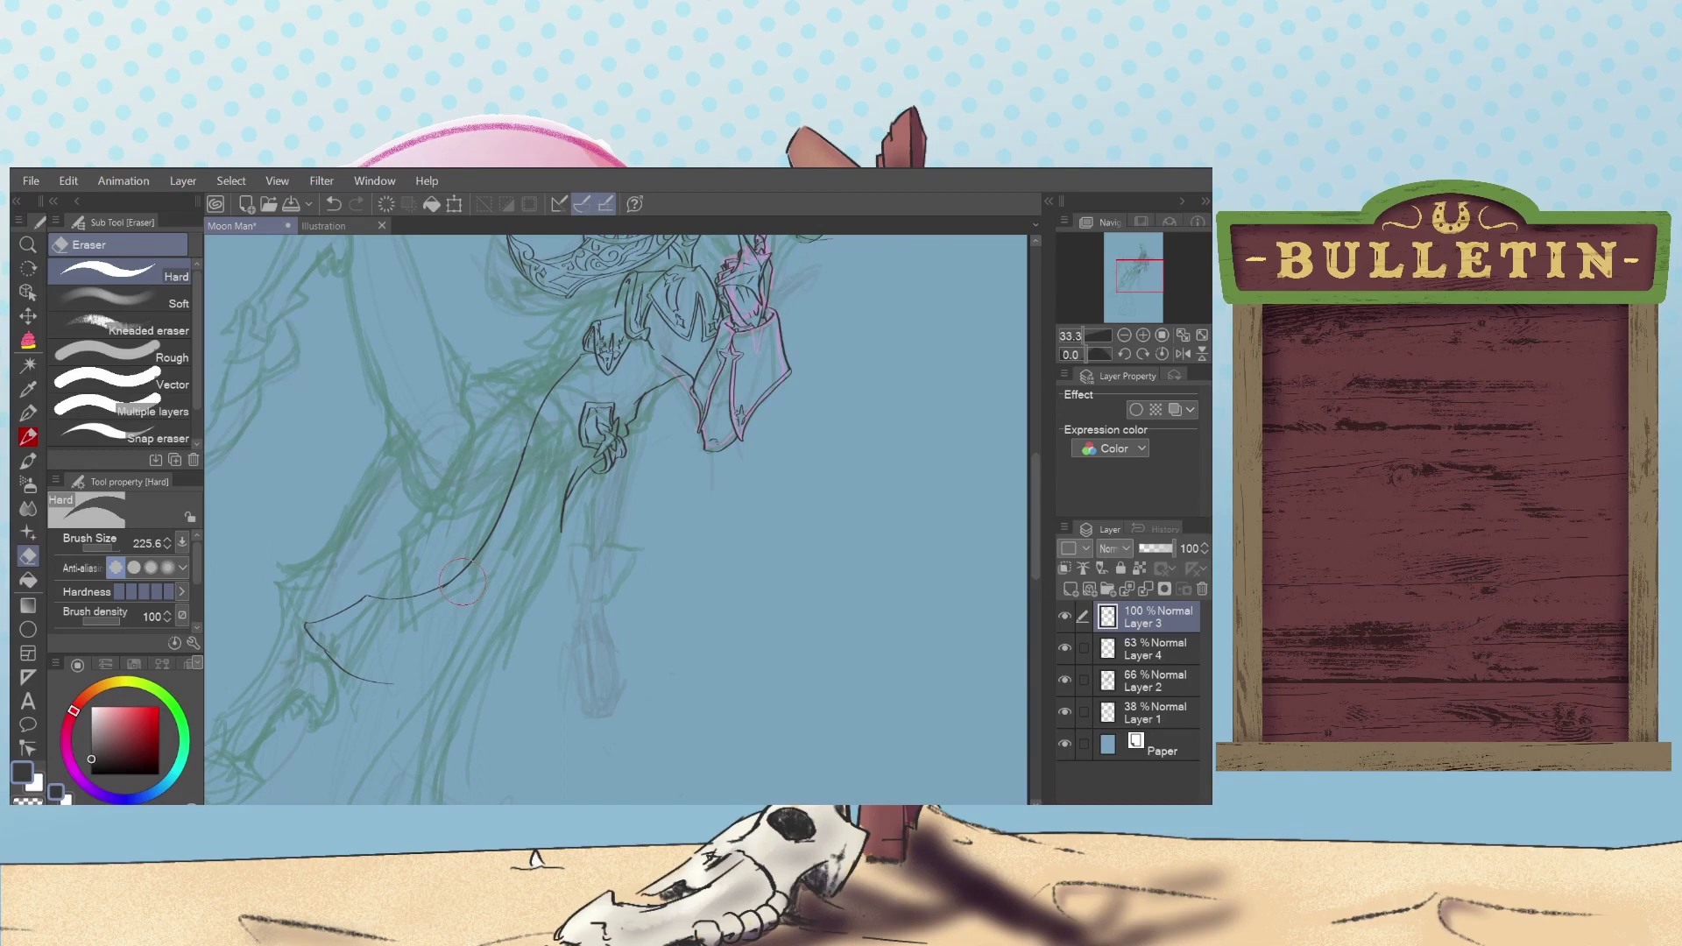
{"action": "left_click_drag", "start_coordinate": [338, 671], "coordinate": [389, 686]}
{"action": "left_click", "coordinate": [31, 416]}
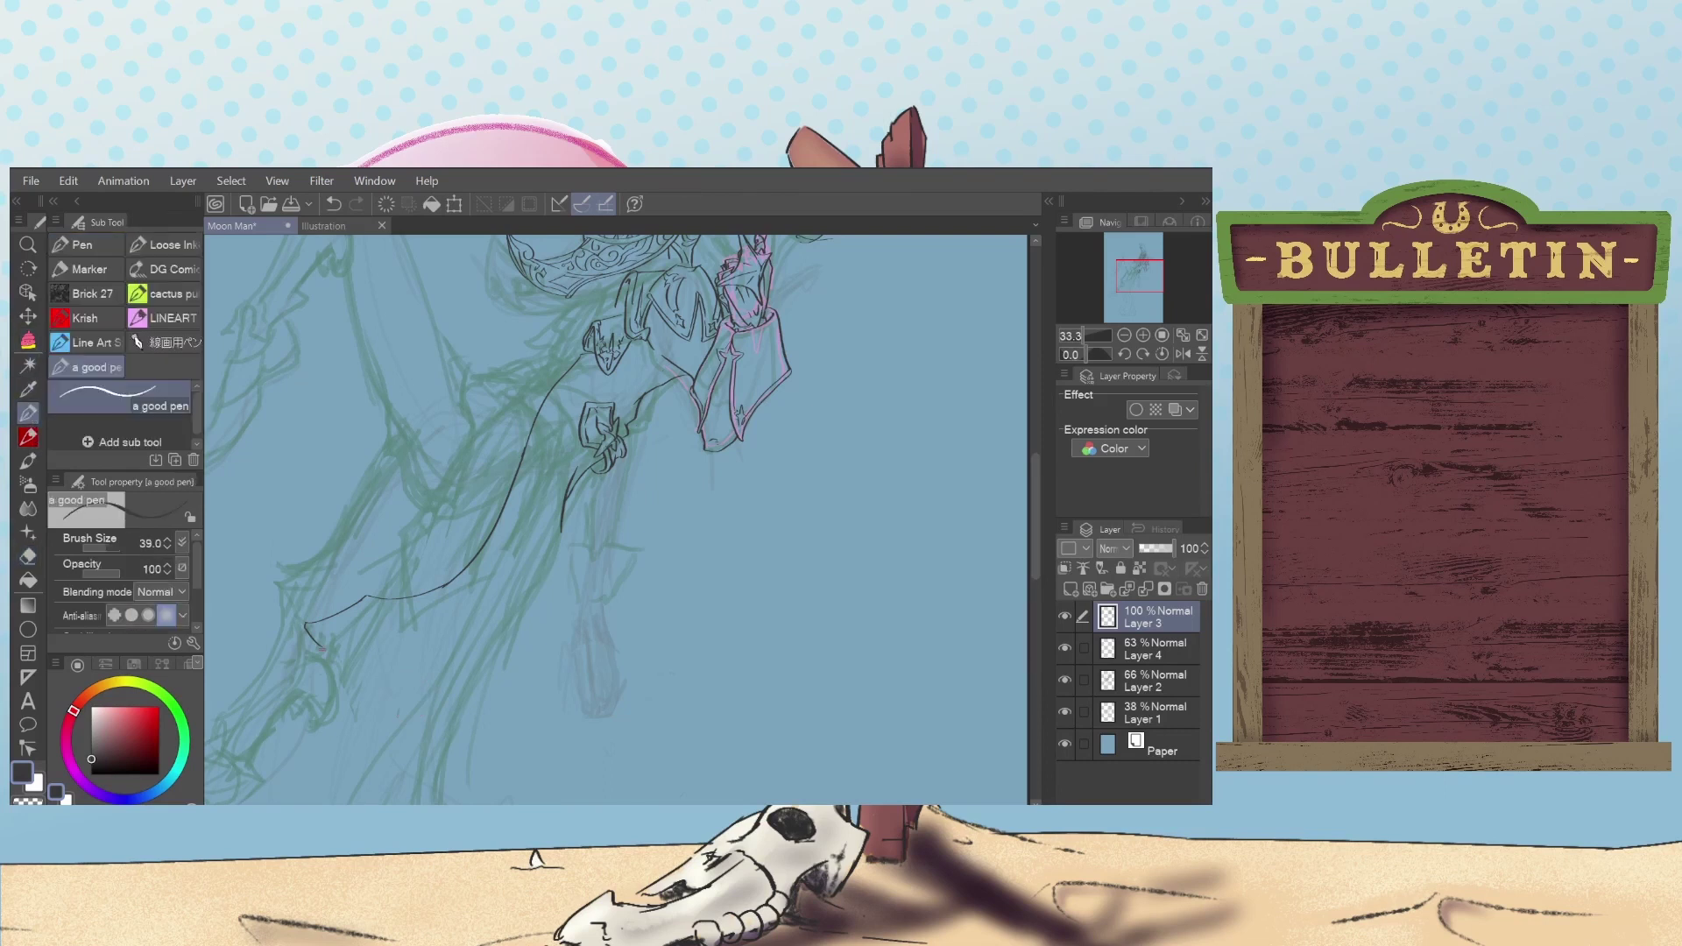
Step: Ink the cuff's straight closing end and its long lower edge, running back up to a small arrow-shaped tip
{"action": "left_click_drag", "start_coordinate": [318, 646], "coordinate": [433, 632]}
{"action": "key", "text": "ctrl+z"}
{"action": "mouse_move", "coordinate": [319, 645]}
{"action": "left_mouse_down"}
{"action": "mouse_move", "coordinate": [440, 647]}
{"action": "mouse_move", "coordinate": [600, 553]}
{"action": "mouse_move", "coordinate": [543, 546]}
{"action": "left_mouse_up"}
{"action": "key", "text": "ctrl+z"}
{"action": "mouse_move", "coordinate": [528, 554]}
{"action": "left_mouse_down"}
{"action": "mouse_move", "coordinate": [412, 634]}
{"action": "mouse_move", "coordinate": [314, 629]}
{"action": "mouse_move", "coordinate": [328, 655]}
{"action": "mouse_move", "coordinate": [492, 585]}
{"action": "left_mouse_up"}
{"action": "key", "text": "ctrl+z"}
{"action": "key", "text": "ctrl+z"}
{"action": "mouse_move", "coordinate": [328, 656]}
{"action": "left_mouse_down"}
{"action": "mouse_move", "coordinate": [441, 638]}
{"action": "mouse_move", "coordinate": [483, 603]}
{"action": "left_mouse_up"}
{"action": "key", "text": "ctrl+z"}
{"action": "mouse_move", "coordinate": [346, 677]}
{"action": "left_mouse_down"}
{"action": "mouse_move", "coordinate": [434, 646]}
{"action": "mouse_move", "coordinate": [523, 564]}
{"action": "mouse_move", "coordinate": [375, 680]}
{"action": "mouse_move", "coordinate": [322, 649]}
{"action": "left_mouse_up"}
{"action": "key", "text": "ctrl+z"}
{"action": "left_click_drag", "start_coordinate": [331, 656], "coordinate": [306, 627]}
Step: Reduce the Hard eraser to 35.6, tidy the cuff's closing edge, and ink small crease marks inside the cuff
{"action": "key", "text": "e"}
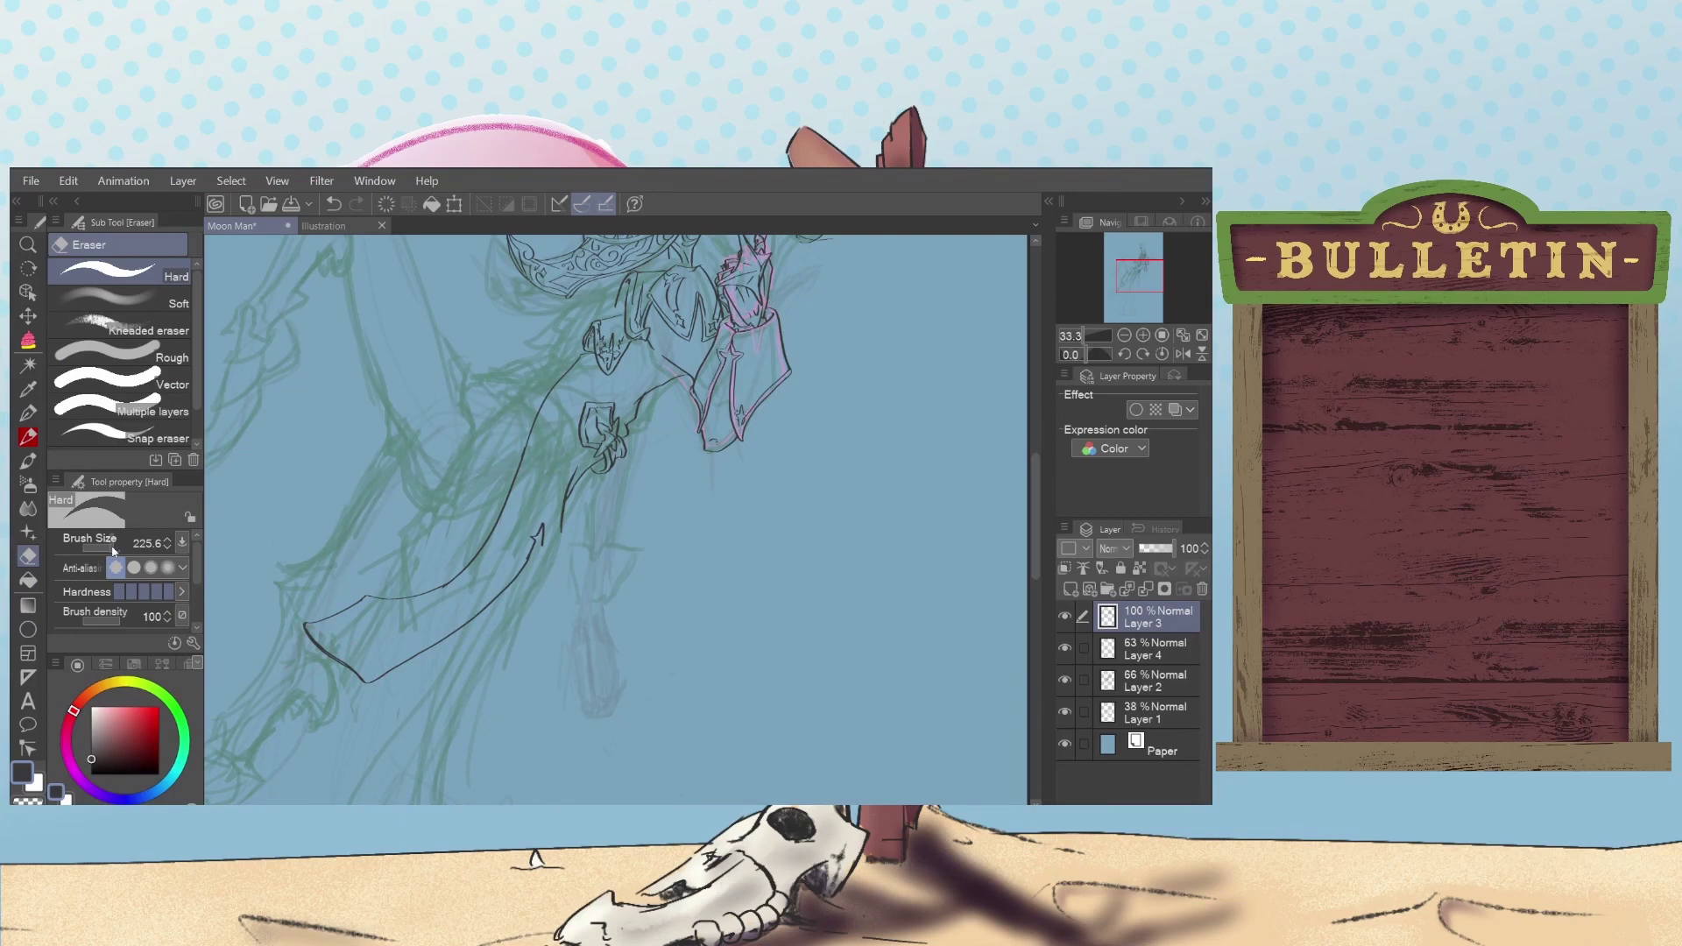
{"action": "left_click_drag", "start_coordinate": [116, 550], "coordinate": [105, 547]}
{"action": "left_click_drag", "start_coordinate": [317, 647], "coordinate": [344, 664]}
{"action": "left_click", "coordinate": [32, 417]}
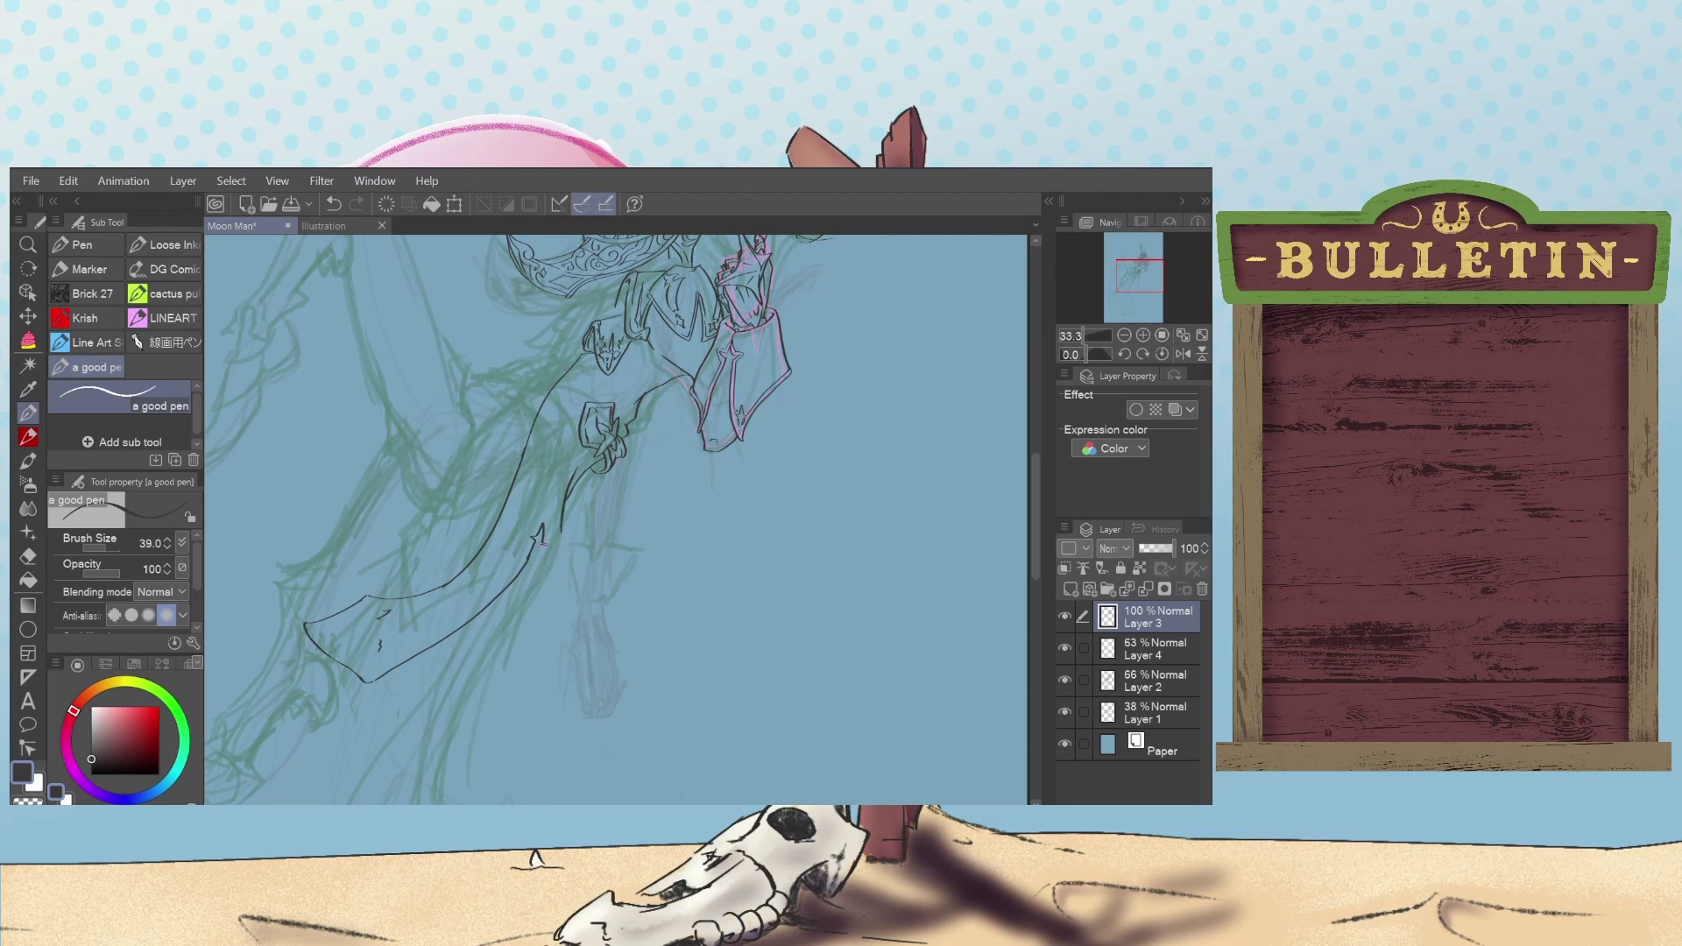
{"action": "key", "text": "ctrl+z"}
{"action": "key", "text": "ctrl+y"}
{"action": "key", "text": "ctrl+z"}
{"action": "key", "text": "ctrl+y"}
Step: Ink a long S-shaped contour from the cuff's lower edge down along the trailing green sketch
{"action": "left_click_drag", "start_coordinate": [461, 629], "coordinate": [394, 805]}
{"action": "key", "text": "ctrl+z"}
{"action": "mouse_move", "coordinate": [1024, 470]}
{"action": "left_mouse_down"}
{"action": "mouse_move", "coordinate": [1025, 606]}
{"action": "mouse_move", "coordinate": [1016, 491]}
{"action": "mouse_move", "coordinate": [1014, 507]}
{"action": "left_mouse_up"}
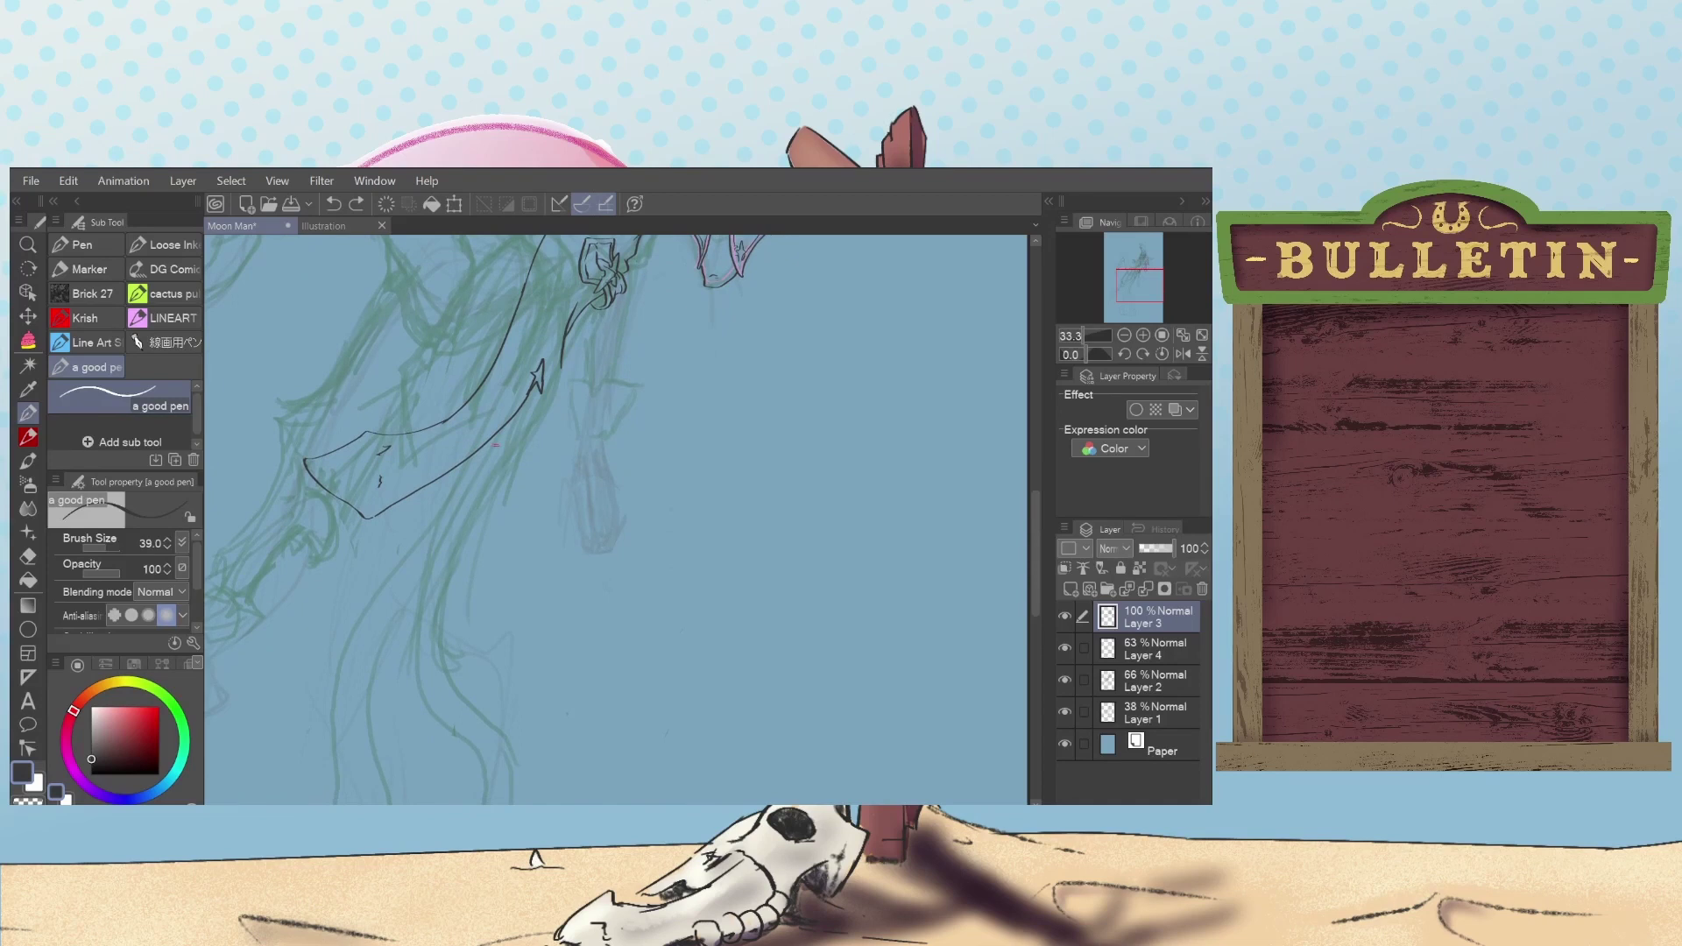
{"action": "mouse_move", "coordinate": [503, 430]}
{"action": "left_mouse_down"}
{"action": "mouse_move", "coordinate": [424, 615]}
{"action": "mouse_move", "coordinate": [422, 702]}
{"action": "mouse_move", "coordinate": [455, 740]}
{"action": "mouse_move", "coordinate": [419, 668]}
{"action": "mouse_move", "coordinate": [415, 605]}
{"action": "mouse_move", "coordinate": [507, 425]}
{"action": "mouse_move", "coordinate": [440, 543]}
{"action": "mouse_move", "coordinate": [424, 622]}
{"action": "mouse_move", "coordinate": [427, 686]}
{"action": "mouse_move", "coordinate": [458, 731]}
{"action": "mouse_move", "coordinate": [413, 669]}
{"action": "mouse_move", "coordinate": [411, 613]}
{"action": "mouse_move", "coordinate": [500, 435]}
{"action": "left_mouse_up"}
{"action": "key", "text": "ctrl+z"}
{"action": "key", "text": "ctrl+z"}
{"action": "key", "text": "ctrl+z"}
{"action": "key", "text": "ctrl+z"}
{"action": "mouse_move", "coordinate": [505, 429]}
{"action": "left_mouse_down"}
{"action": "mouse_move", "coordinate": [440, 524]}
{"action": "mouse_move", "coordinate": [420, 614]}
{"action": "mouse_move", "coordinate": [424, 676]}
{"action": "mouse_move", "coordinate": [499, 775]}
{"action": "left_mouse_up"}
{"action": "mouse_move", "coordinate": [493, 792]}
{"action": "left_mouse_down"}
{"action": "mouse_move", "coordinate": [462, 742]}
{"action": "mouse_move", "coordinate": [499, 804]}
{"action": "left_mouse_up"}
{"action": "key", "text": "ctrl+z"}
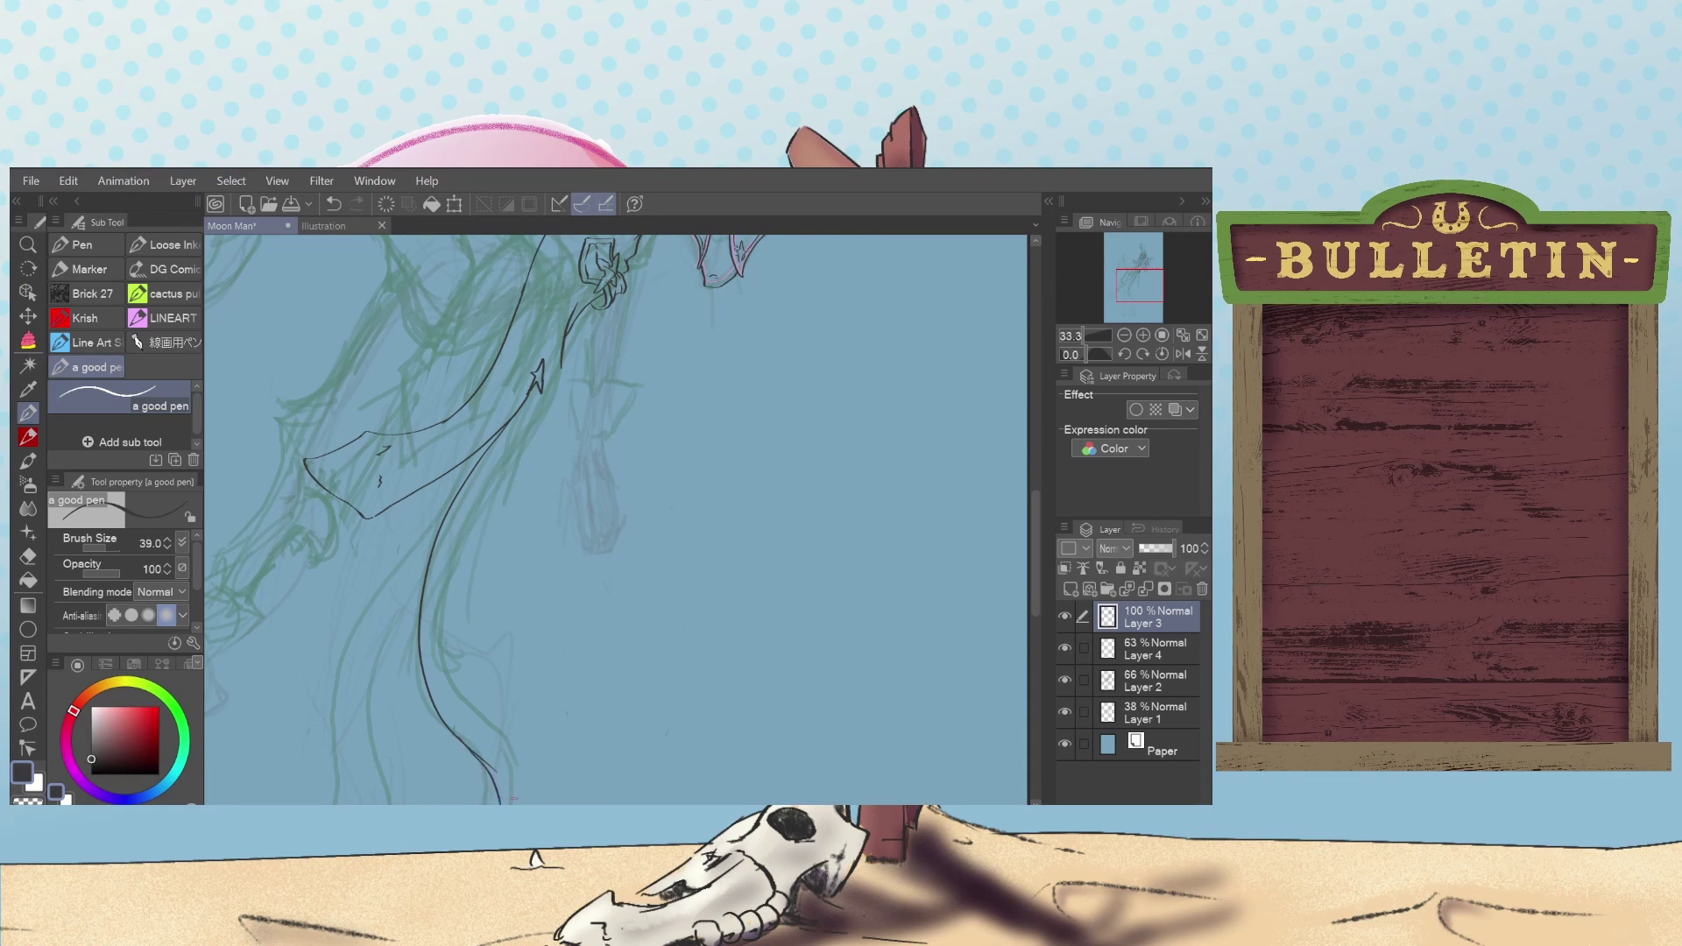
Step: Ink a second contour parallel to the long trailing line, starting below the ornament, to form a narrow strip
{"action": "mouse_move", "coordinate": [515, 799]}
{"action": "left_mouse_down"}
{"action": "mouse_move", "coordinate": [450, 688]}
{"action": "mouse_move", "coordinate": [445, 587]}
{"action": "mouse_move", "coordinate": [560, 393]}
{"action": "left_mouse_up"}
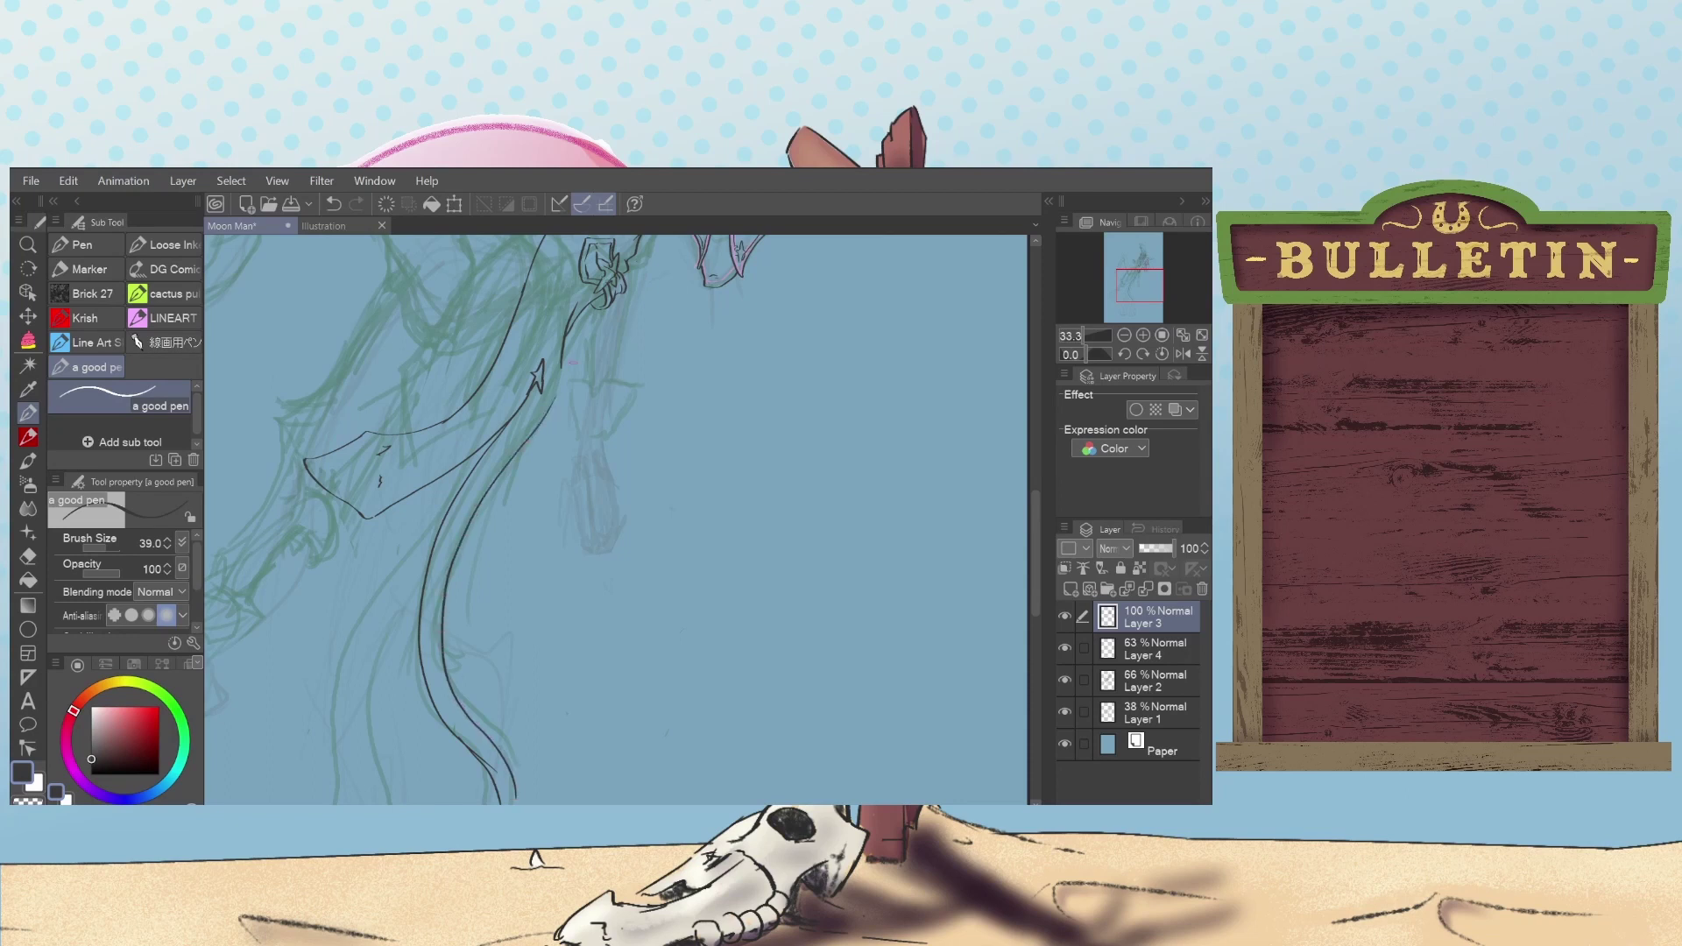
{"action": "key", "text": "ctrl+z"}
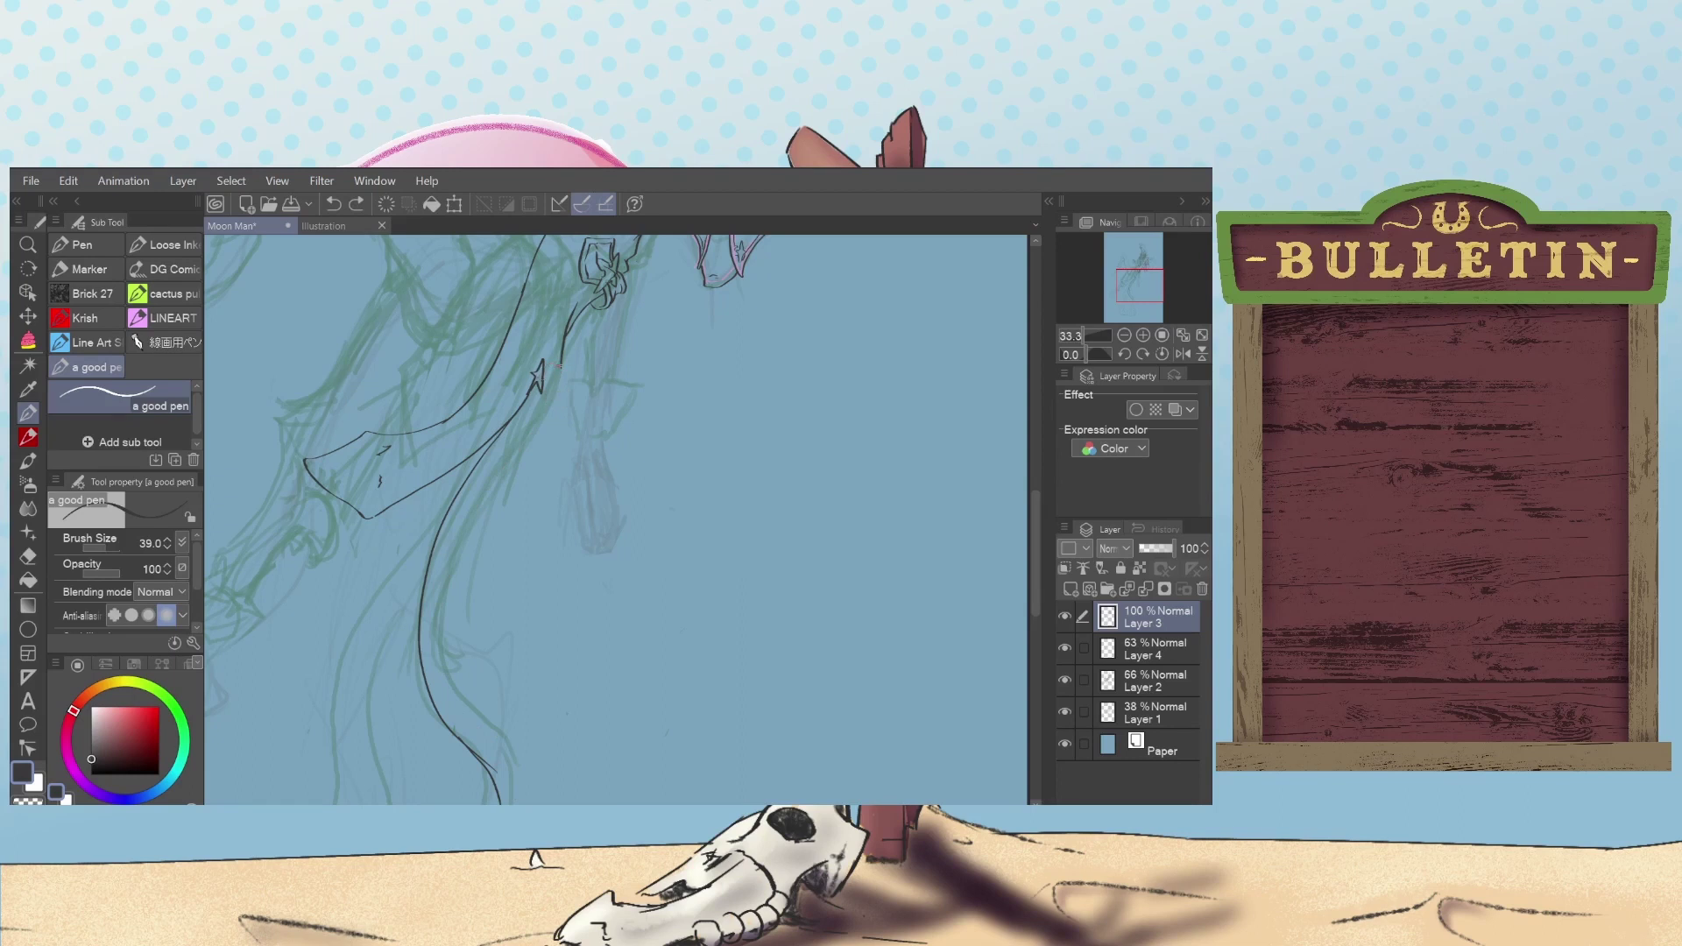
{"action": "left_click_drag", "start_coordinate": [561, 354], "coordinate": [464, 539]}
{"action": "key", "text": "ctrl+z"}
{"action": "mouse_move", "coordinate": [557, 373]}
{"action": "left_mouse_down"}
{"action": "mouse_move", "coordinate": [449, 561]}
{"action": "mouse_move", "coordinate": [473, 733]}
{"action": "left_mouse_up"}
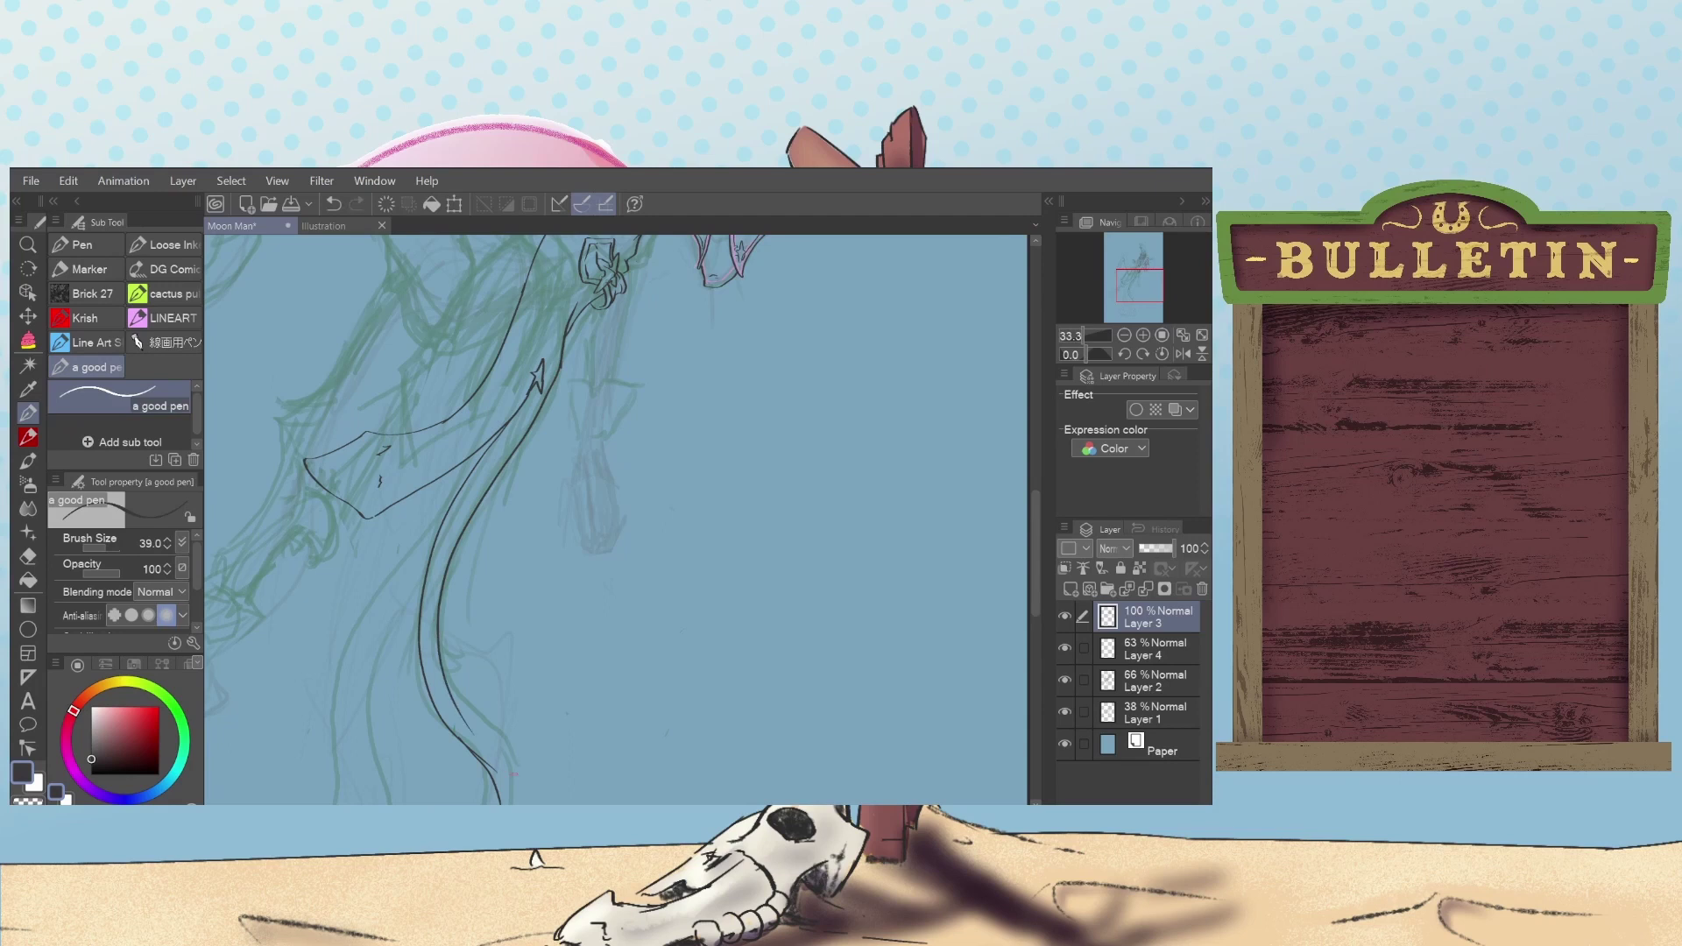
Step: Extend the strip's second contour around the lower bend and erase the overlapping line ends there
{"action": "left_click_drag", "start_coordinate": [1035, 522], "coordinate": [1034, 566]}
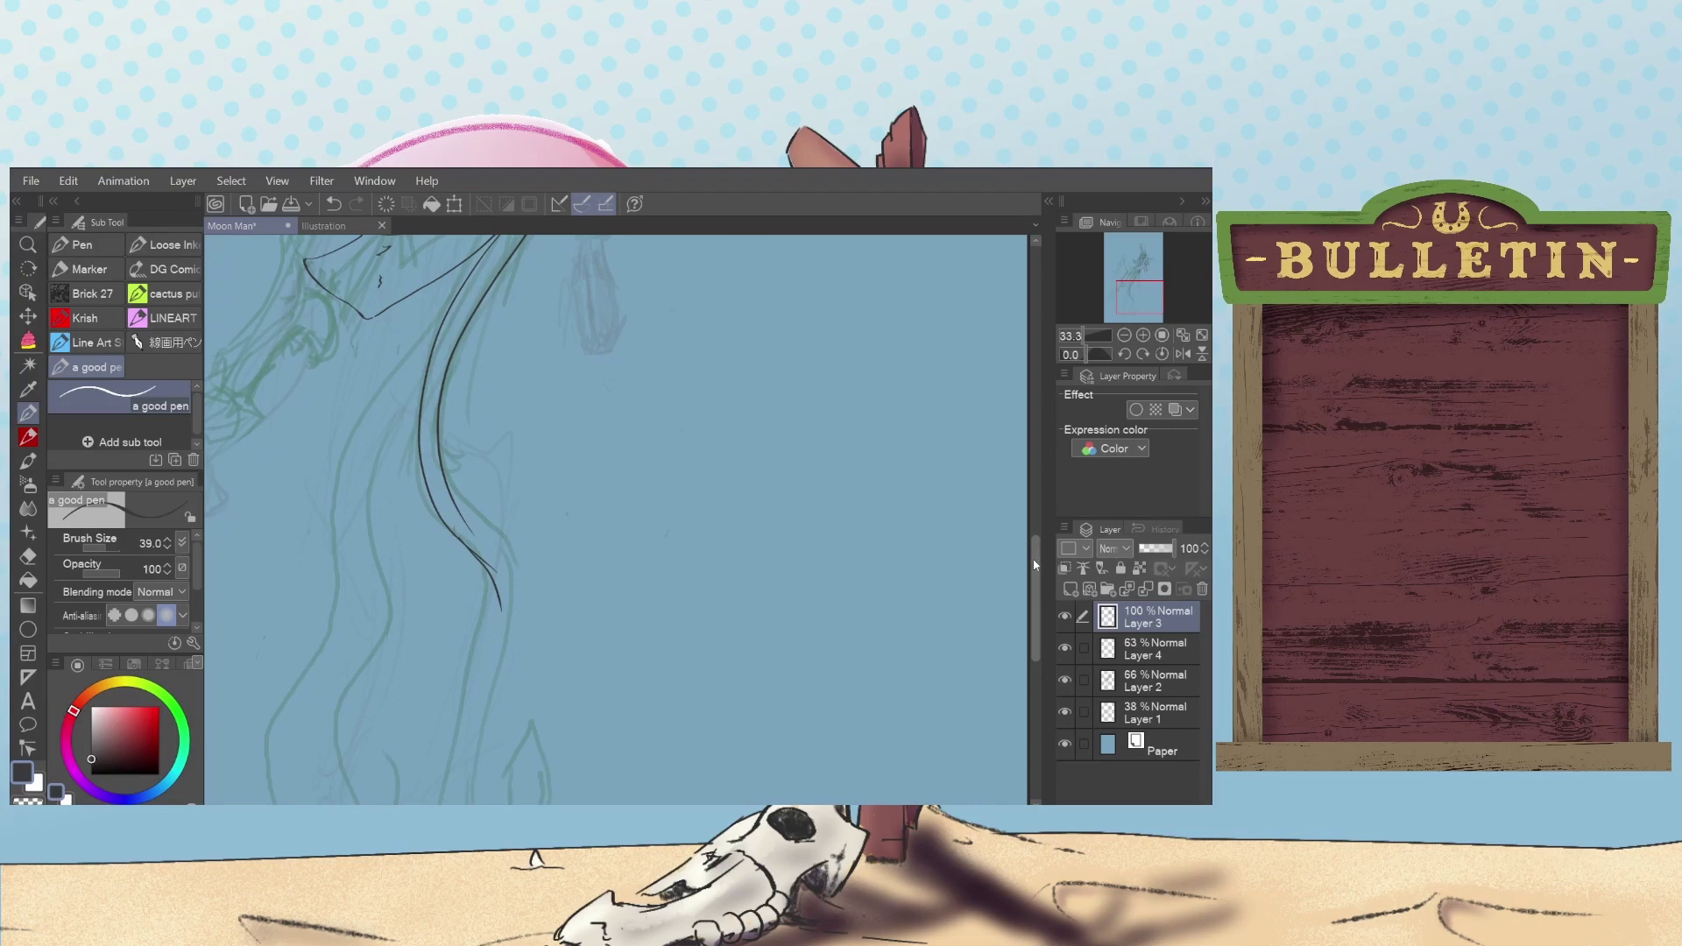
{"action": "mouse_move", "coordinate": [466, 521]}
{"action": "left_mouse_down"}
{"action": "mouse_move", "coordinate": [504, 563]}
{"action": "mouse_move", "coordinate": [519, 633]}
{"action": "left_mouse_up"}
{"action": "key", "text": "ctrl+z"}
{"action": "mouse_move", "coordinate": [455, 505]}
{"action": "left_mouse_down"}
{"action": "mouse_move", "coordinate": [487, 555]}
{"action": "mouse_move", "coordinate": [494, 672]}
{"action": "left_mouse_up"}
{"action": "key", "text": "ctrl+z"}
{"action": "left_click_drag", "start_coordinate": [447, 495], "coordinate": [506, 647]}
{"action": "key", "text": "e"}
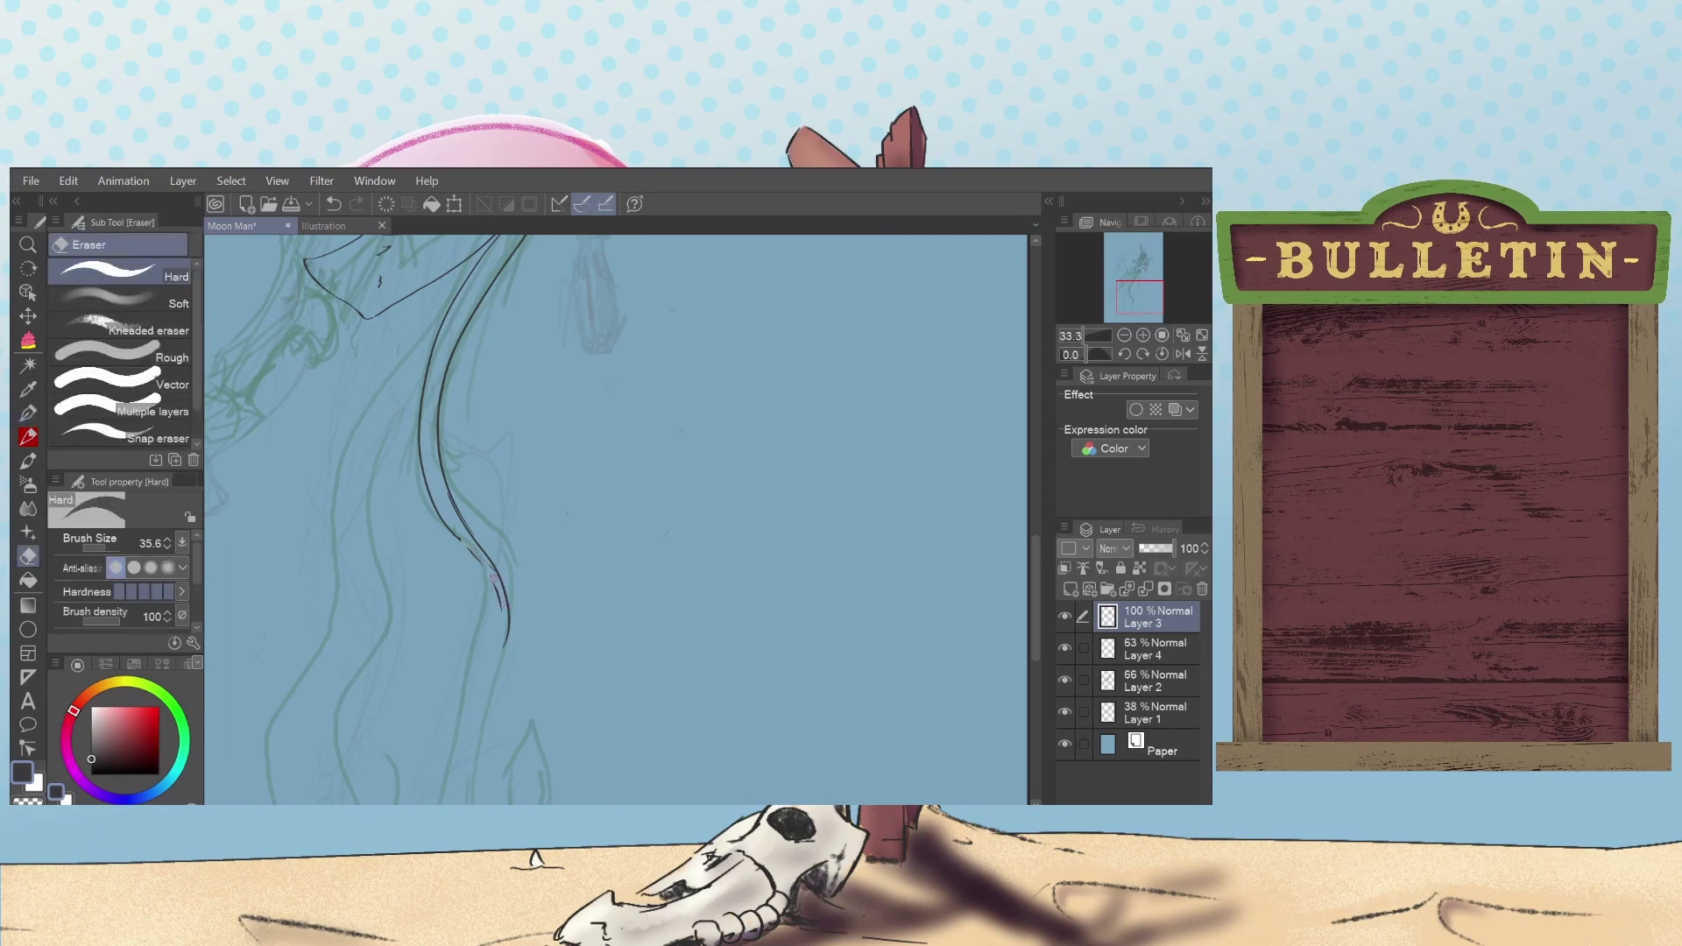
{"action": "key", "text": "ctrl+z"}
{"action": "key", "text": "ctrl+y"}
{"action": "mouse_move", "coordinate": [1039, 578]}
{"action": "left_mouse_down"}
{"action": "mouse_move", "coordinate": [1039, 538]}
{"action": "mouse_move", "coordinate": [1042, 597]}
{"action": "left_mouse_up"}
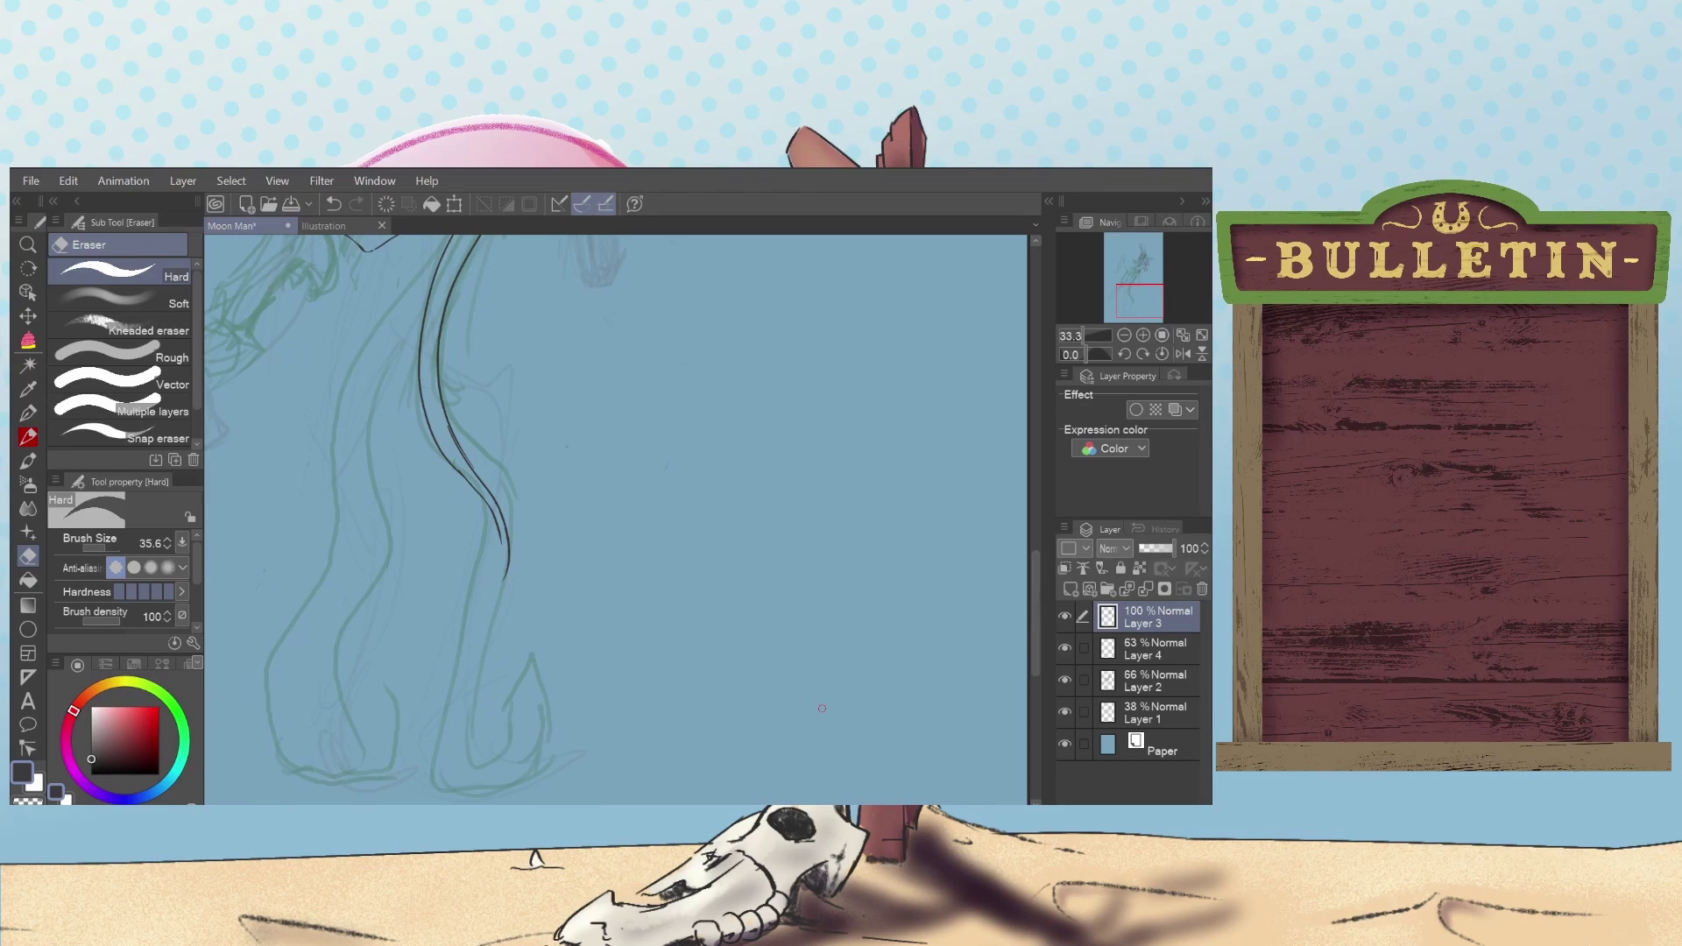
Step: Ink the strip's right-hand contour from the lower bend down to a small outward hook at its base
{"action": "left_click", "coordinate": [30, 416]}
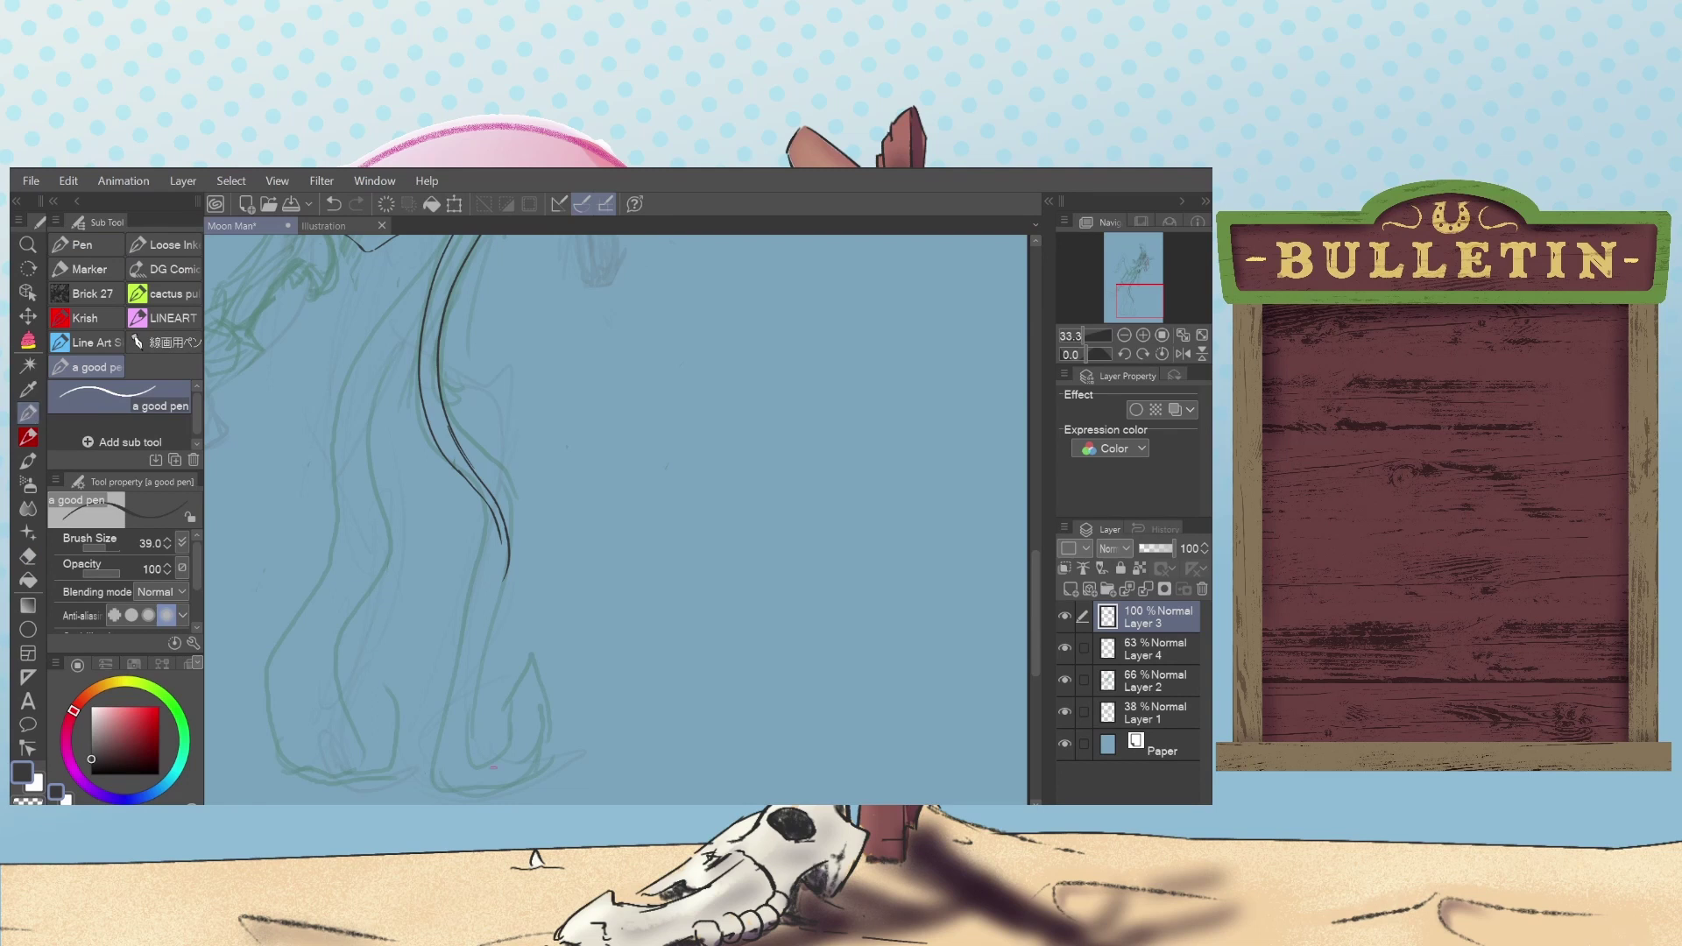
{"action": "mouse_move", "coordinate": [507, 775]}
{"action": "left_mouse_down"}
{"action": "mouse_move", "coordinate": [463, 762]}
{"action": "mouse_move", "coordinate": [466, 722]}
{"action": "mouse_move", "coordinate": [510, 563]}
{"action": "mouse_move", "coordinate": [472, 664]}
{"action": "mouse_move", "coordinate": [474, 768]}
{"action": "mouse_move", "coordinate": [465, 686]}
{"action": "mouse_move", "coordinate": [508, 567]}
{"action": "mouse_move", "coordinate": [467, 679]}
{"action": "mouse_move", "coordinate": [462, 752]}
{"action": "mouse_move", "coordinate": [487, 773]}
{"action": "mouse_move", "coordinate": [459, 728]}
{"action": "mouse_move", "coordinate": [504, 537]}
{"action": "left_mouse_up"}
{"action": "key", "text": "ctrl+z"}
{"action": "key", "text": "ctrl+z"}
{"action": "key", "text": "ctrl+z"}
{"action": "key", "text": "ctrl+z"}
{"action": "left_click_drag", "start_coordinate": [502, 555], "coordinate": [497, 570]}
{"action": "key", "text": "ctrl+z"}
{"action": "left_click_drag", "start_coordinate": [501, 549], "coordinate": [500, 573]}
Step: Ink the strip's left-hand contour from the bend down to a rounded base, retrying until it follows the opposite line
{"action": "left_click_drag", "start_coordinate": [488, 499], "coordinate": [474, 609]}
{"action": "key", "text": "ctrl+z"}
{"action": "mouse_move", "coordinate": [487, 502]}
{"action": "left_mouse_down"}
{"action": "mouse_move", "coordinate": [430, 759]}
{"action": "mouse_move", "coordinate": [452, 797]}
{"action": "mouse_move", "coordinate": [420, 724]}
{"action": "mouse_move", "coordinate": [478, 566]}
{"action": "left_mouse_up"}
{"action": "key", "text": "ctrl+z"}
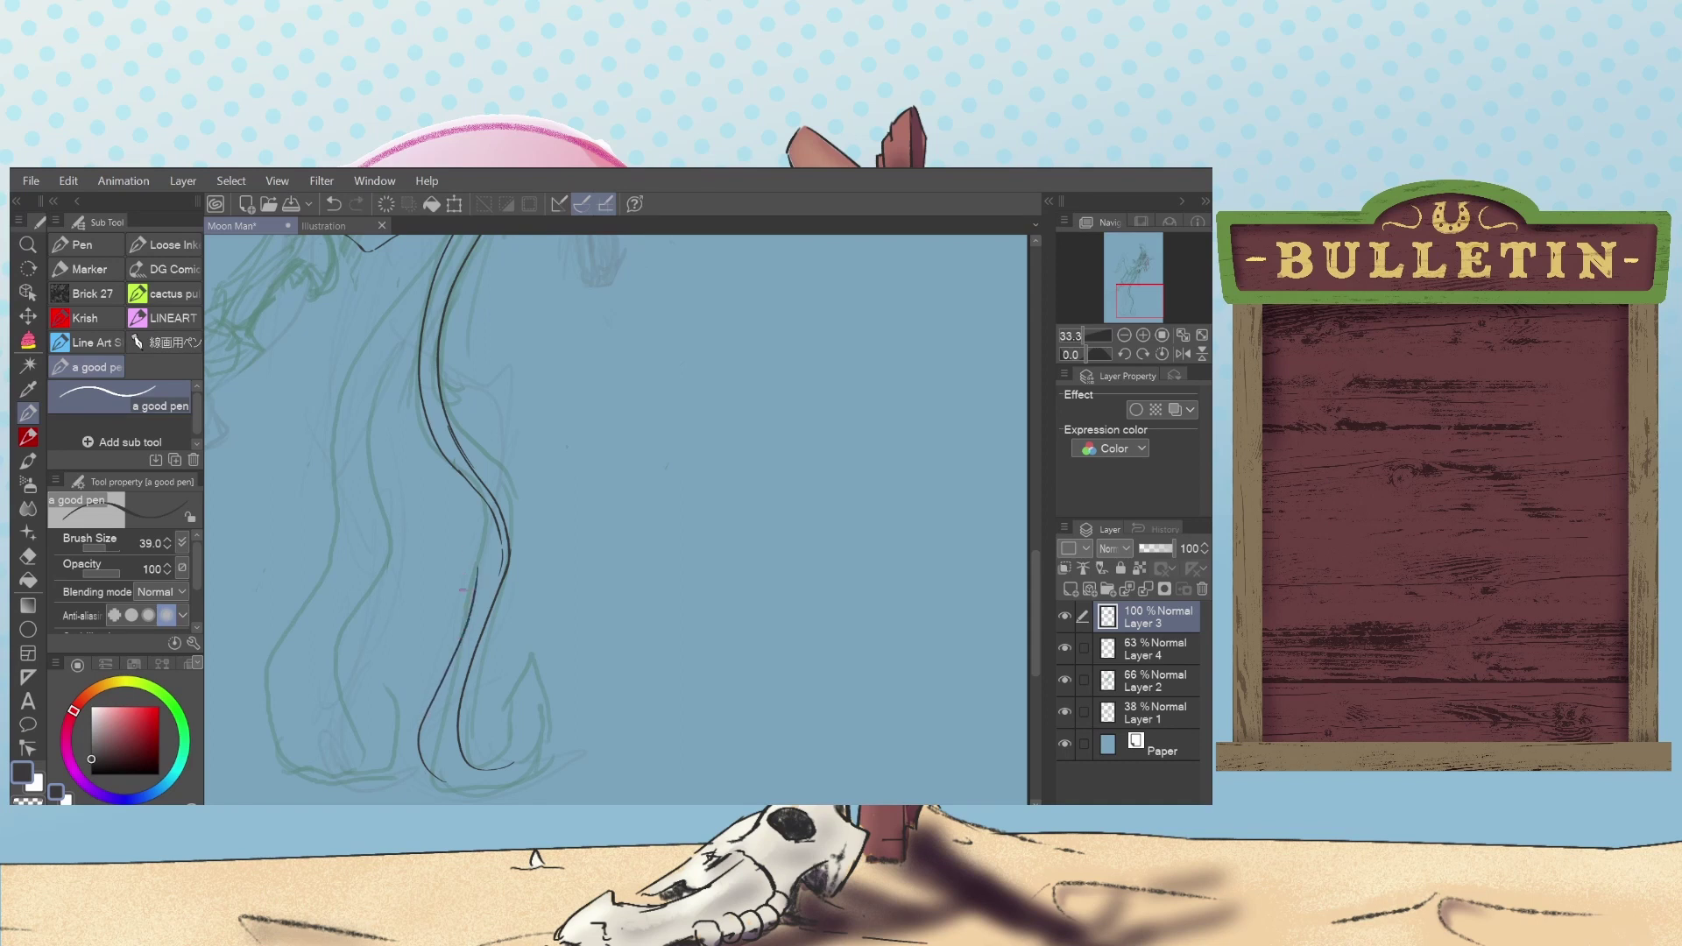
{"action": "key", "text": "ctrl+z"}
{"action": "mouse_move", "coordinate": [480, 496]}
{"action": "left_mouse_down"}
{"action": "mouse_move", "coordinate": [477, 589]}
{"action": "mouse_move", "coordinate": [433, 725]}
{"action": "mouse_move", "coordinate": [443, 778]}
{"action": "mouse_move", "coordinate": [421, 754]}
{"action": "mouse_move", "coordinate": [444, 631]}
{"action": "mouse_move", "coordinate": [487, 559]}
{"action": "left_mouse_up"}
{"action": "key", "text": "ctrl+z"}
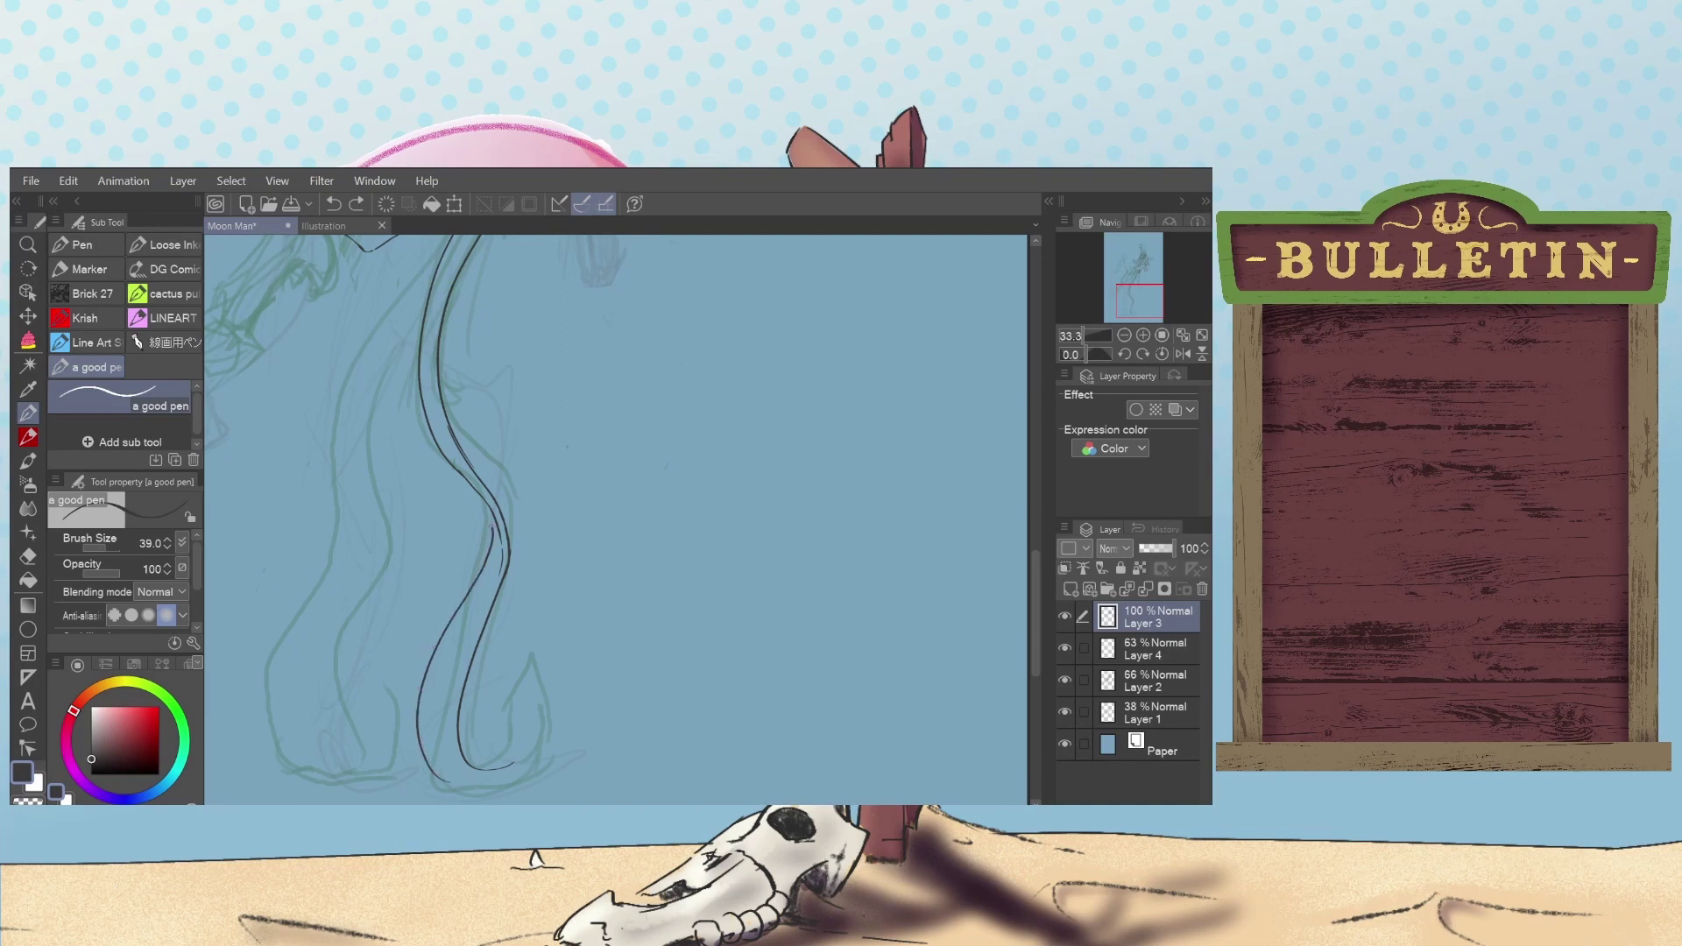
{"action": "key", "text": "ctrl+z"}
{"action": "mouse_move", "coordinate": [483, 501]}
{"action": "left_mouse_down"}
{"action": "mouse_move", "coordinate": [484, 557]}
{"action": "mouse_move", "coordinate": [434, 705]}
{"action": "mouse_move", "coordinate": [446, 776]}
{"action": "mouse_move", "coordinate": [425, 757]}
{"action": "mouse_move", "coordinate": [429, 684]}
{"action": "mouse_move", "coordinate": [481, 497]}
{"action": "left_mouse_up"}
{"action": "key", "text": "ctrl+z"}
{"action": "key", "text": "ctrl+z"}
{"action": "key", "text": "ctrl+z"}
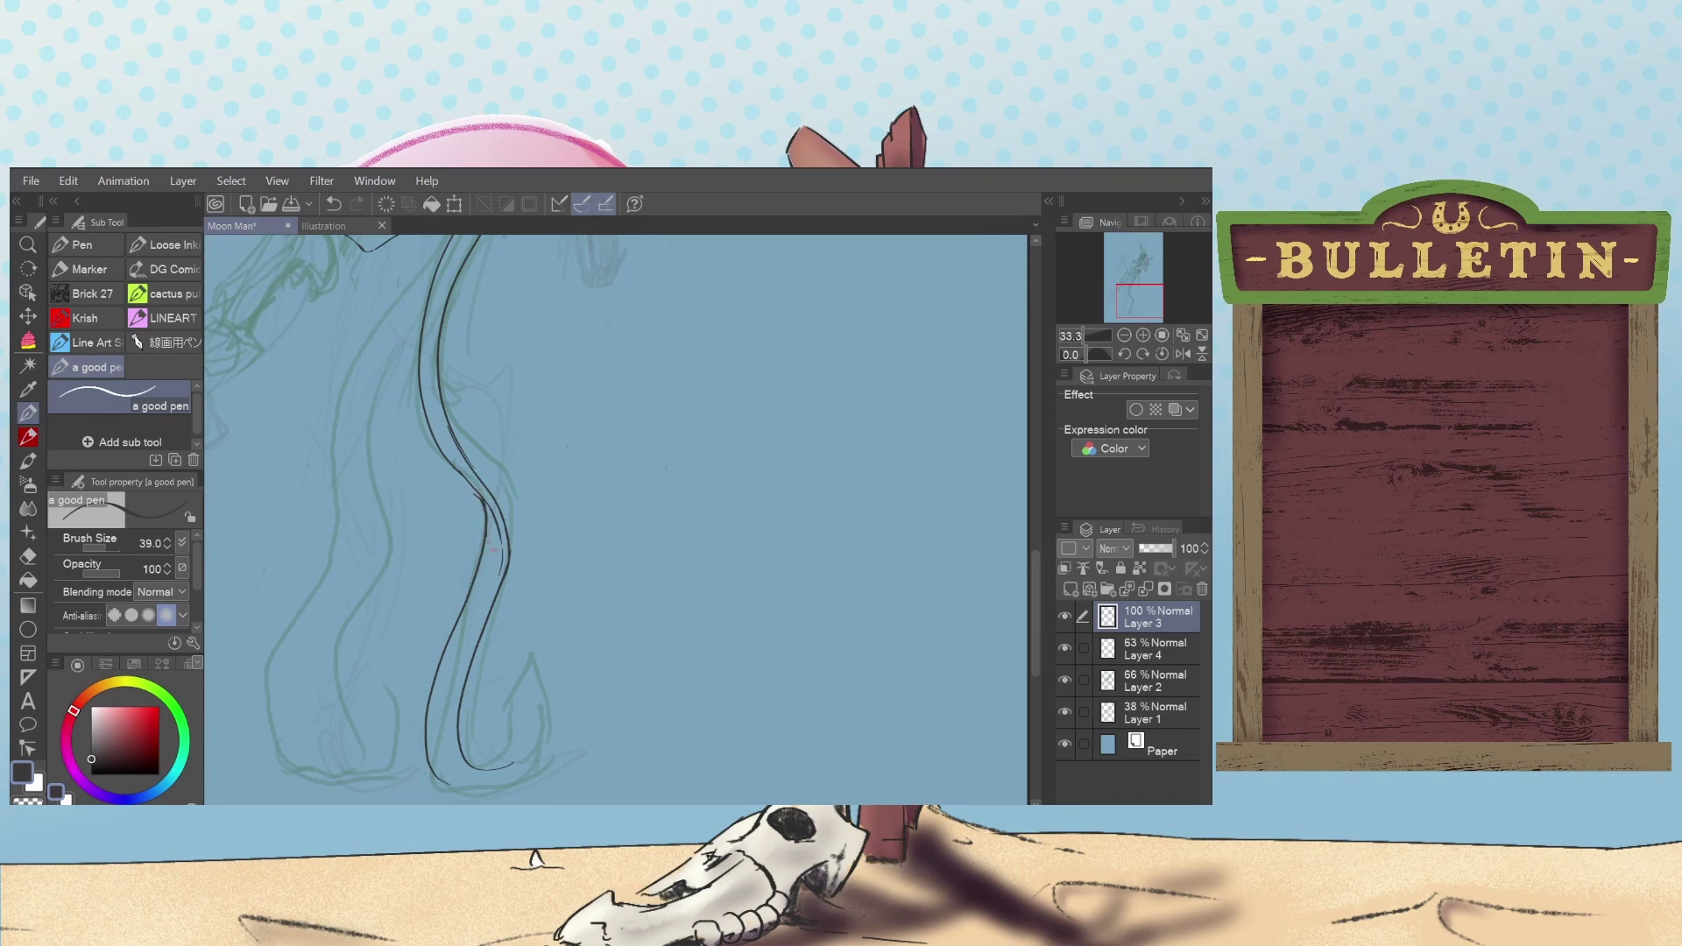
Step: Erase the hook at the base of the right-hand contour and redraw it as a deeper rounded curve
{"action": "key", "text": "e"}
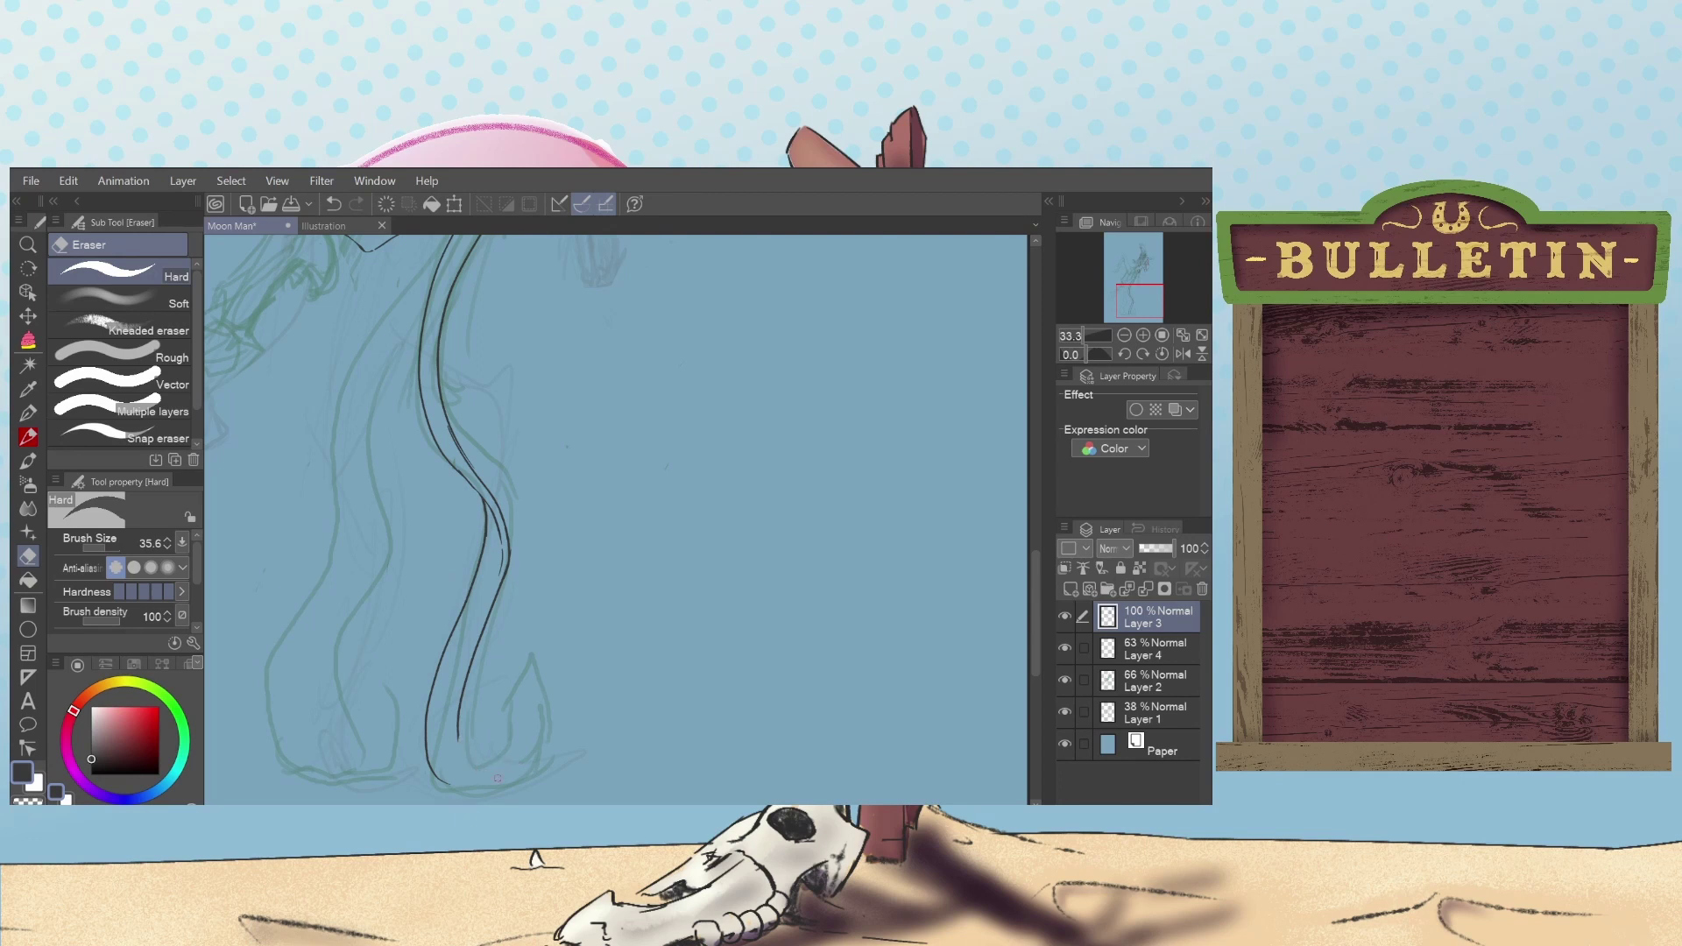
{"action": "left_click", "coordinate": [28, 413]}
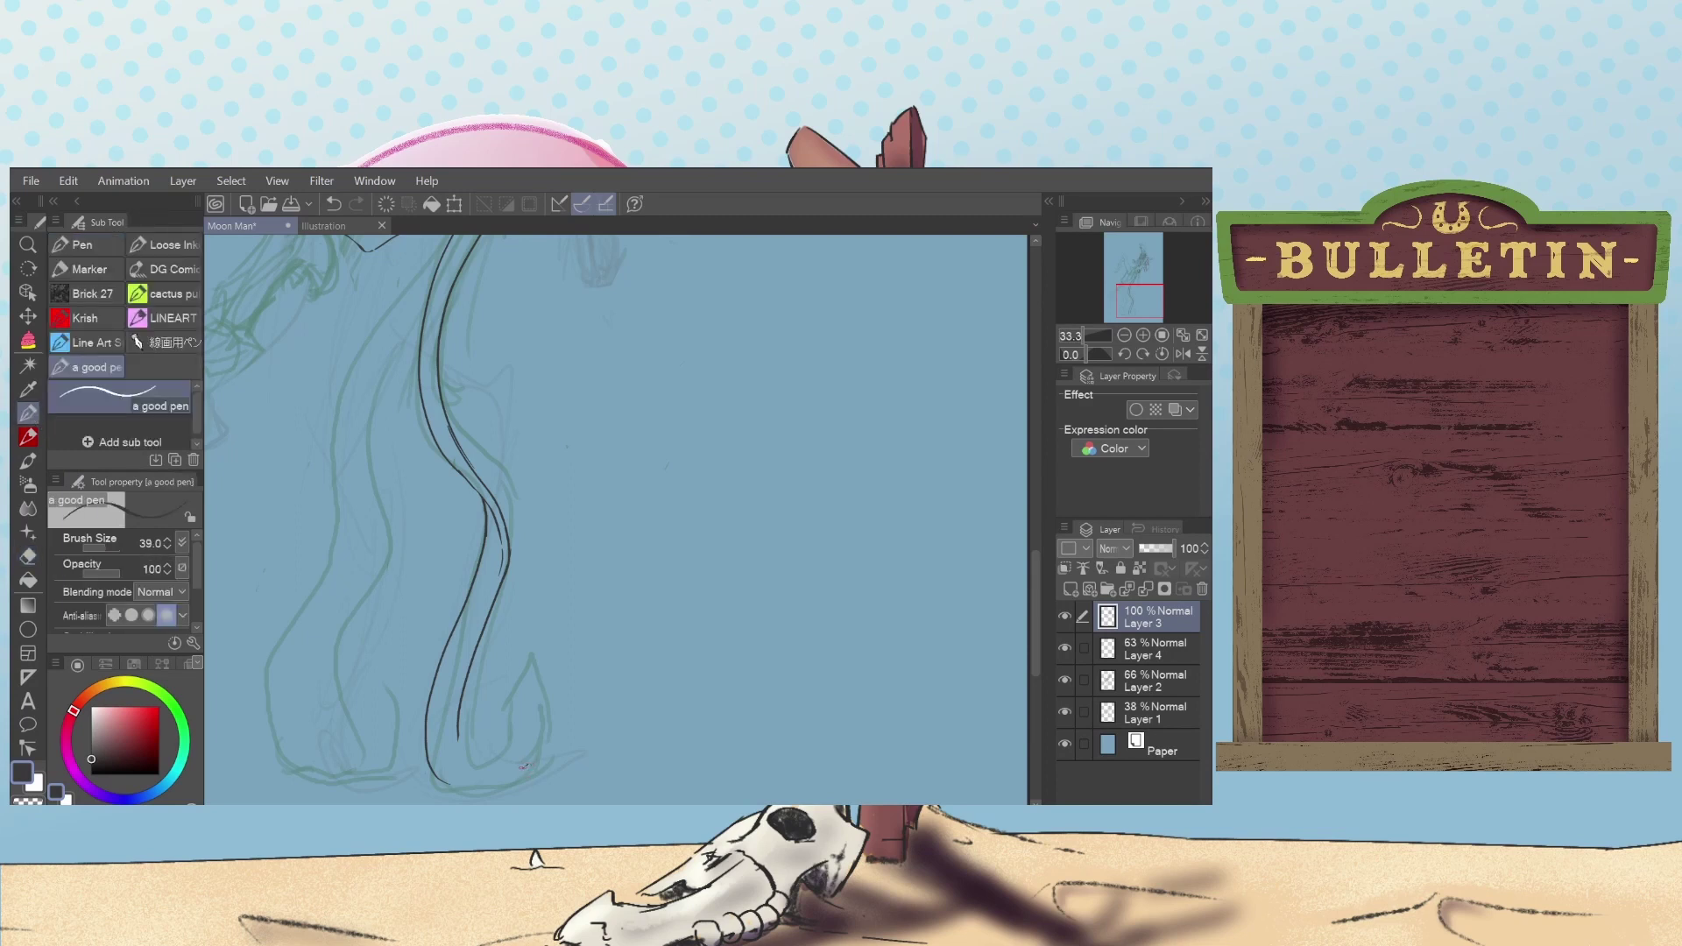
{"action": "key", "text": "ctrl+z"}
{"action": "key", "text": "ctrl+y"}
{"action": "key", "text": "ctrl+z"}
{"action": "left_click_drag", "start_coordinate": [459, 752], "coordinate": [503, 775]}
{"action": "key", "text": "ctrl+z"}
{"action": "key", "text": "ctrl+z"}
{"action": "mouse_move", "coordinate": [462, 777]}
{"action": "left_mouse_down"}
{"action": "mouse_move", "coordinate": [462, 757]}
{"action": "mouse_move", "coordinate": [486, 778]}
{"action": "mouse_move", "coordinate": [463, 752]}
{"action": "mouse_move", "coordinate": [487, 779]}
{"action": "left_mouse_up"}
{"action": "key", "text": "ctrl+z"}
{"action": "key", "text": "ctrl+z"}
{"action": "left_click", "coordinate": [456, 739]}
{"action": "left_click", "coordinate": [28, 555]}
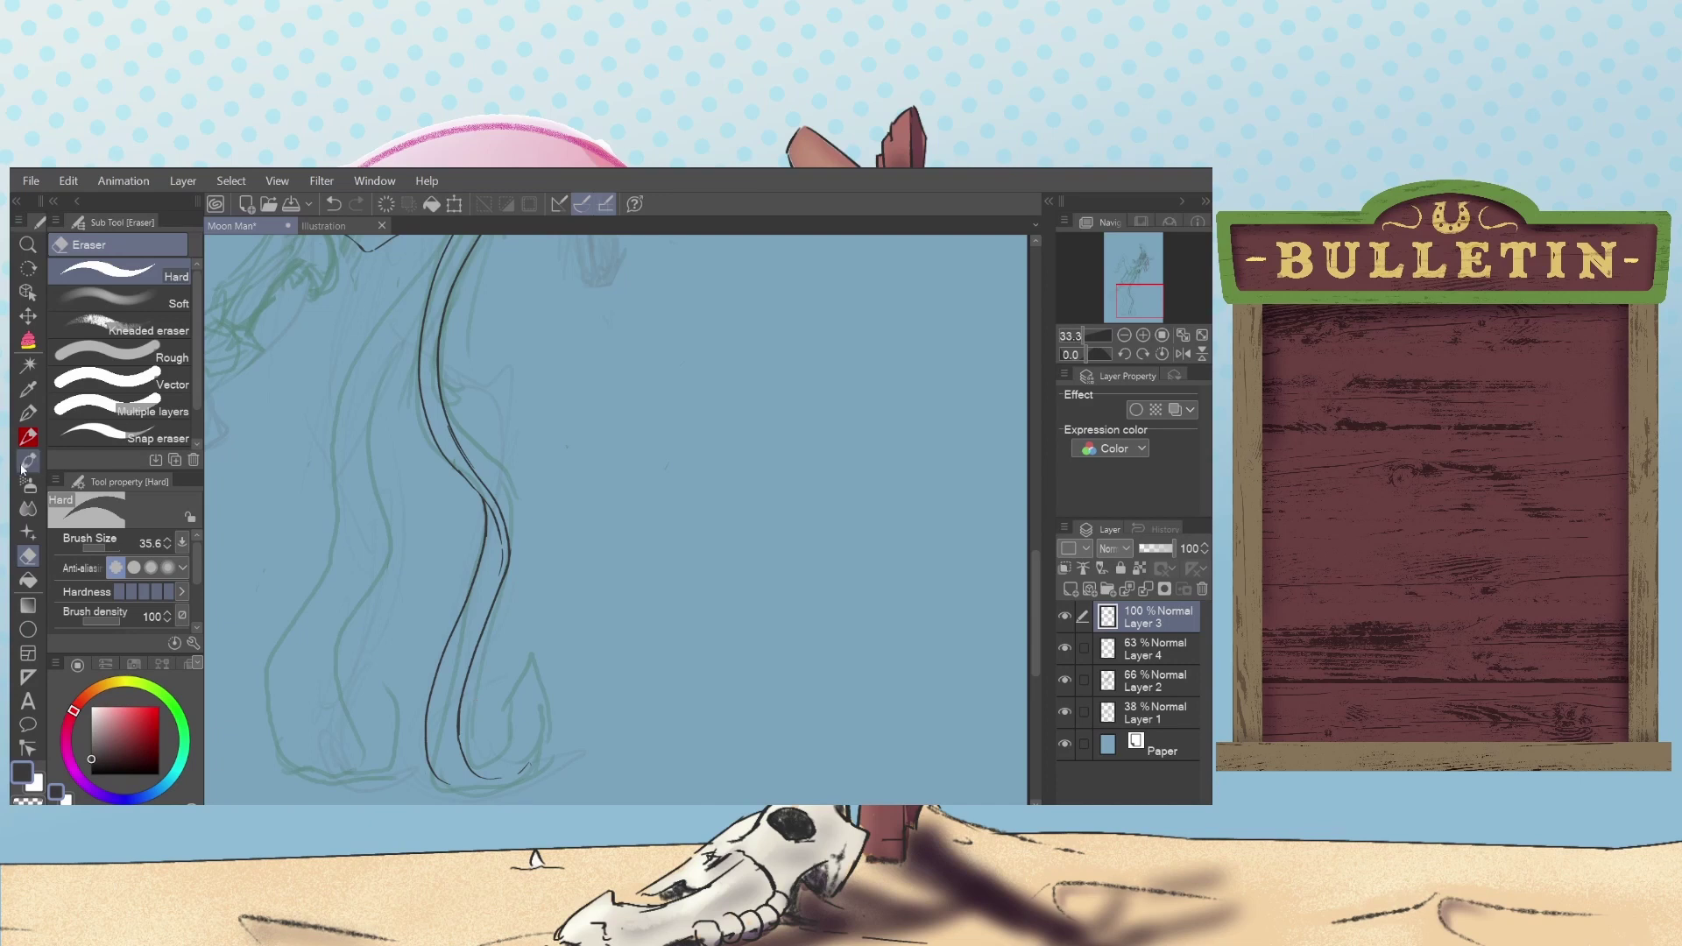
Step: Ink the inner edge of the curled end, rising from the base through a small notch towards the tip
{"action": "left_click", "coordinate": [29, 413]}
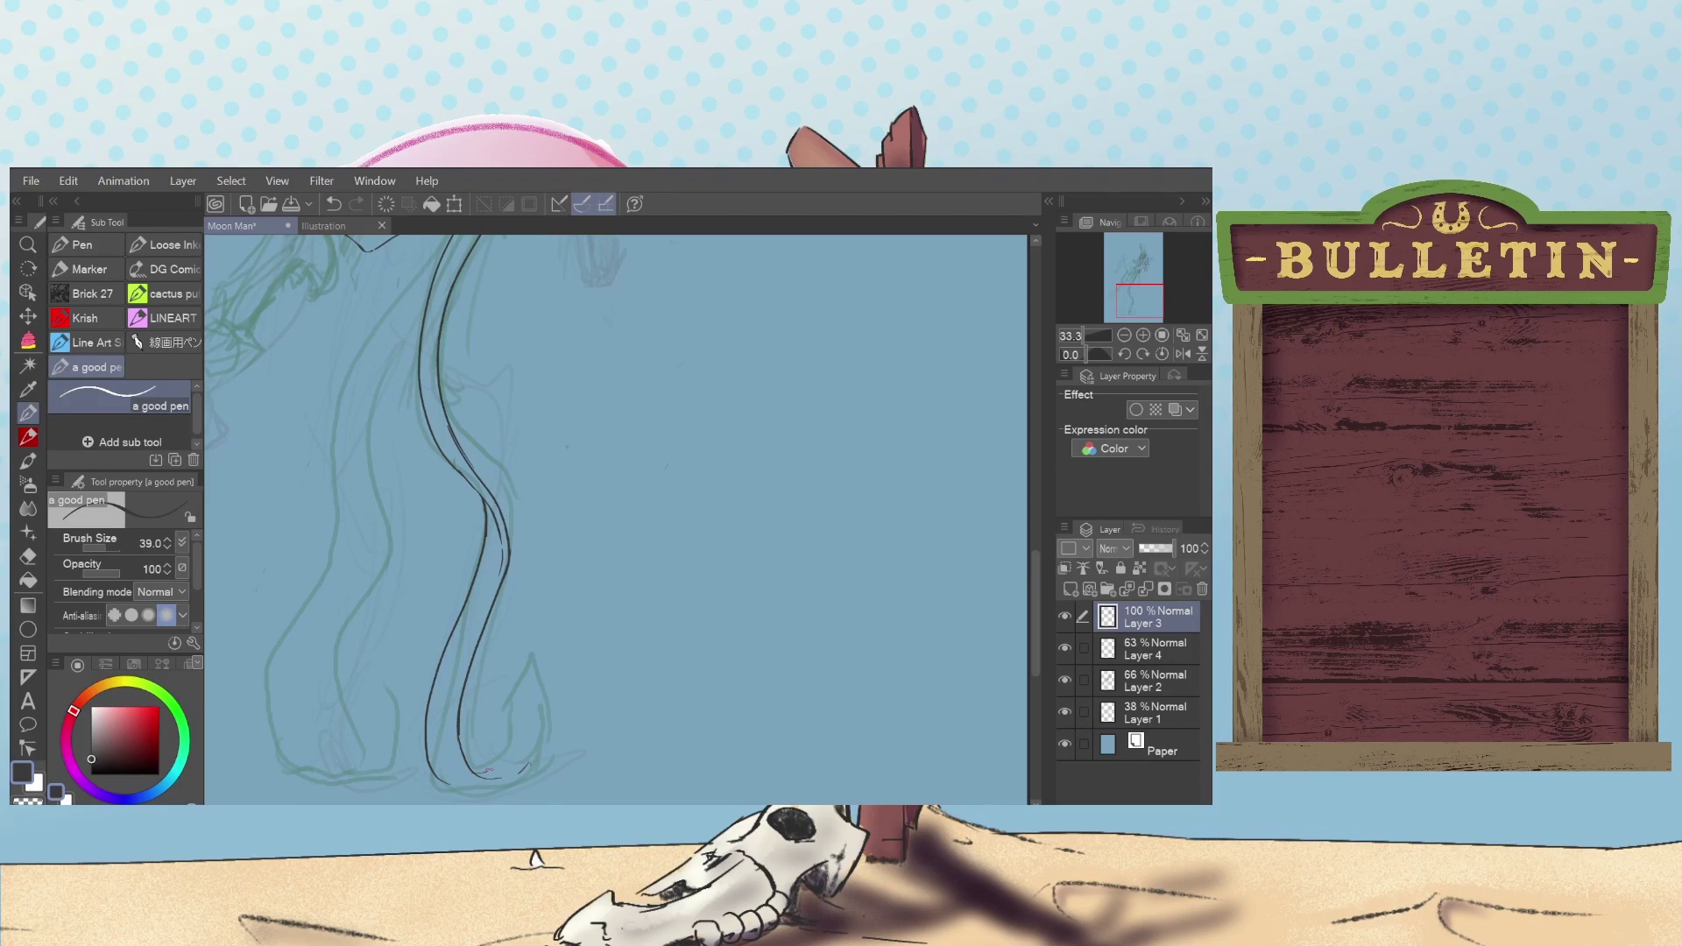
{"action": "key", "text": "ctrl+z"}
{"action": "left_click_drag", "start_coordinate": [480, 777], "coordinate": [506, 719]}
{"action": "key", "text": "ctrl+z"}
{"action": "key", "text": "ctrl+z"}
{"action": "left_click_drag", "start_coordinate": [500, 706], "coordinate": [512, 653]}
{"action": "key", "text": "ctrl+z"}
{"action": "left_click_drag", "start_coordinate": [497, 711], "coordinate": [520, 640]}
{"action": "key", "text": "ctrl+z"}
{"action": "left_click_drag", "start_coordinate": [493, 707], "coordinate": [508, 642]}
{"action": "key", "text": "ctrl+z"}
{"action": "left_click_drag", "start_coordinate": [508, 646], "coordinate": [512, 640]}
{"action": "key", "text": "ctrl+z"}
{"action": "key", "text": "ctrl+z"}
Step: Ink the outer edge of the curl from its tip down the far side towards the base
{"action": "left_click_drag", "start_coordinate": [509, 645], "coordinate": [545, 738]}
{"action": "left_click_drag", "start_coordinate": [539, 722], "coordinate": [512, 762]}
{"action": "key", "text": "ctrl+z"}
{"action": "left_click_drag", "start_coordinate": [524, 769], "coordinate": [530, 745]}
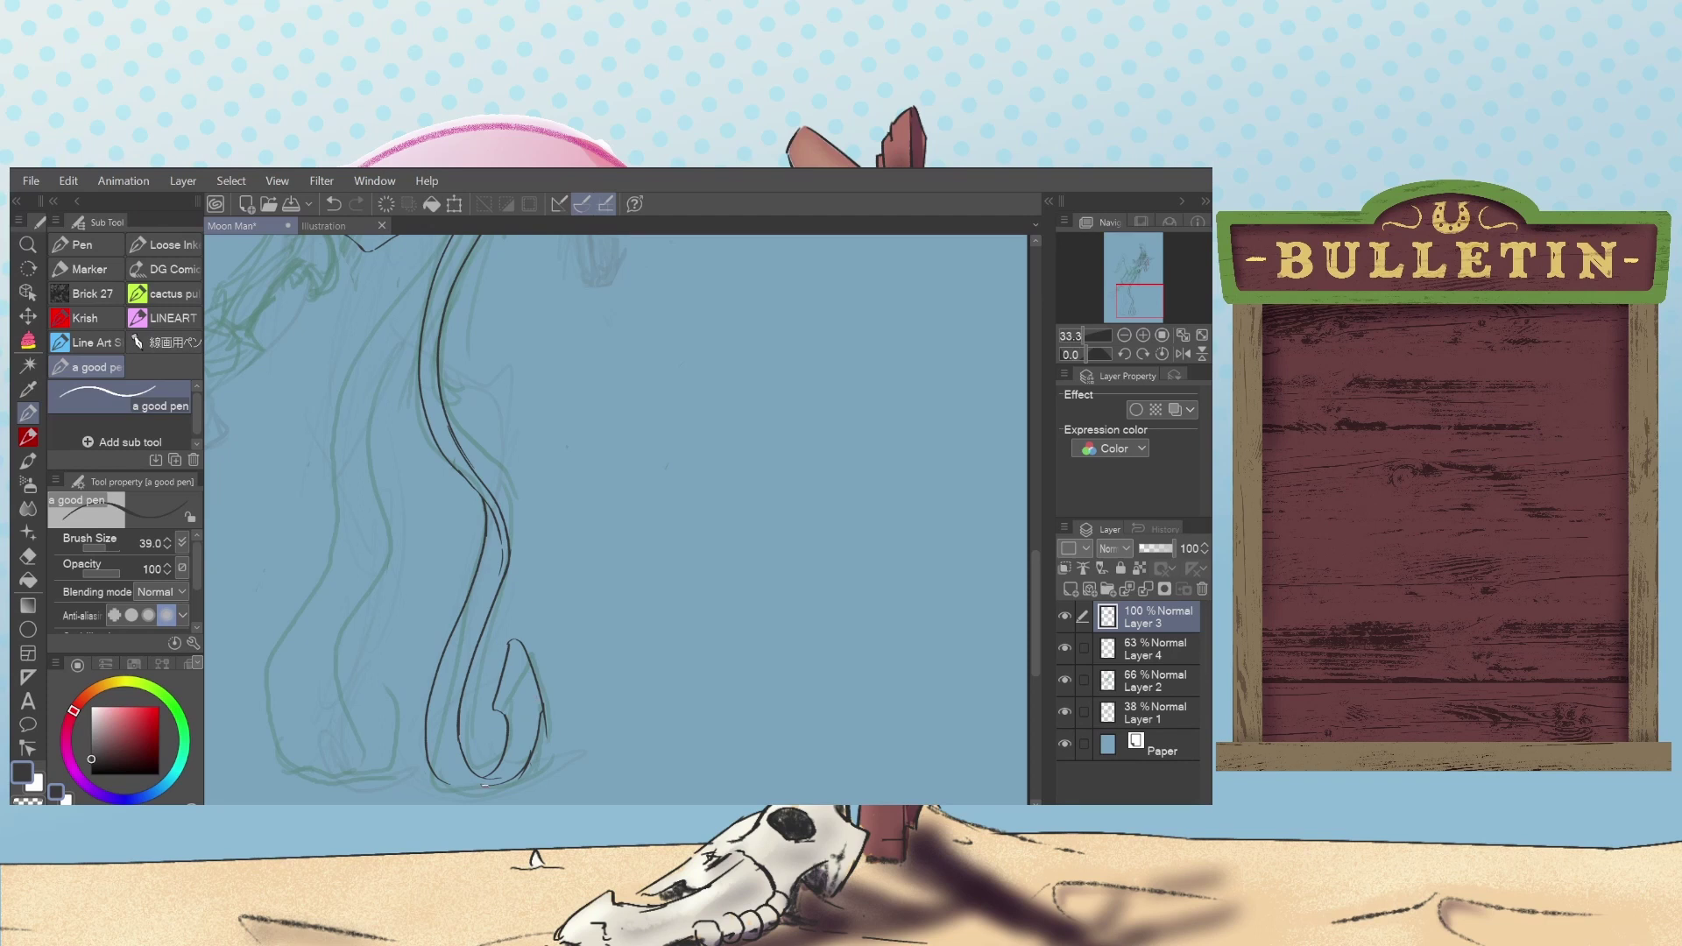
Step: Redraw the curl's lower outer edge so it joins the strip's rounded base, comparing with and without the stroke
{"action": "key", "text": "ctrl+z"}
{"action": "left_click_drag", "start_coordinate": [483, 785], "coordinate": [453, 755]}
{"action": "key", "text": "ctrl+z"}
{"action": "key", "text": "ctrl+y"}
{"action": "key", "text": "ctrl+z"}
{"action": "key", "text": "ctrl+y"}
{"action": "key", "text": "ctrl+z"}
{"action": "key", "text": "ctrl+y"}
{"action": "left_click", "coordinate": [28, 556]}
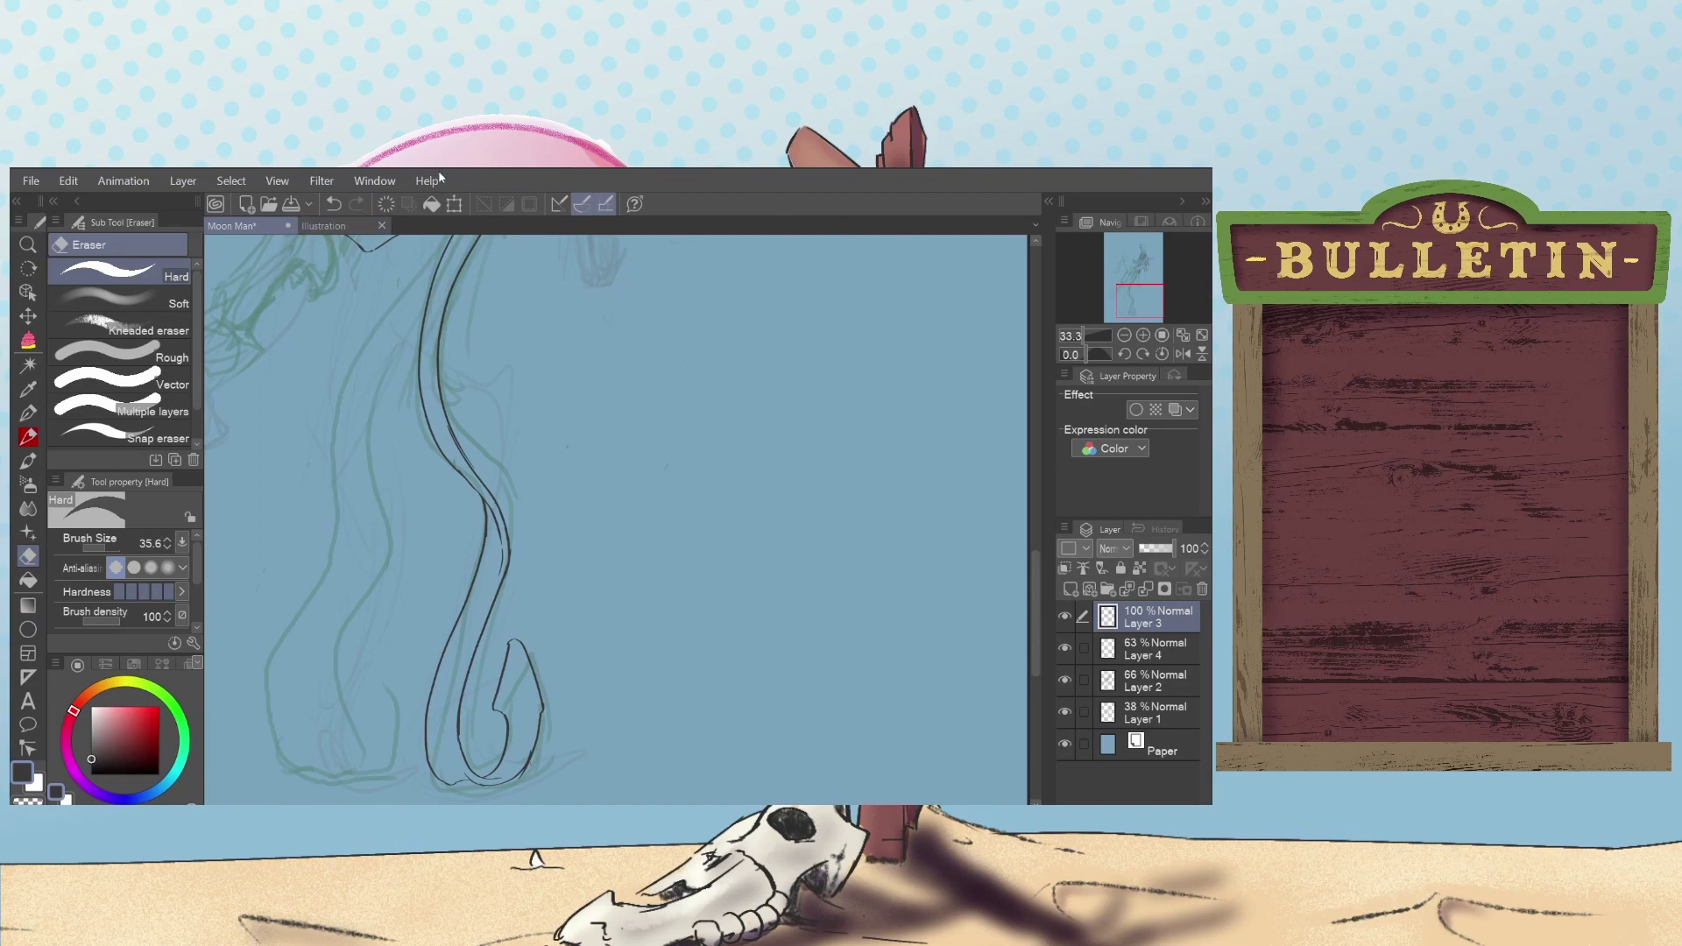
Step: Save the Moon Man drawing and switch to the blank Illustration canvas
{"action": "left_click", "coordinate": [341, 227]}
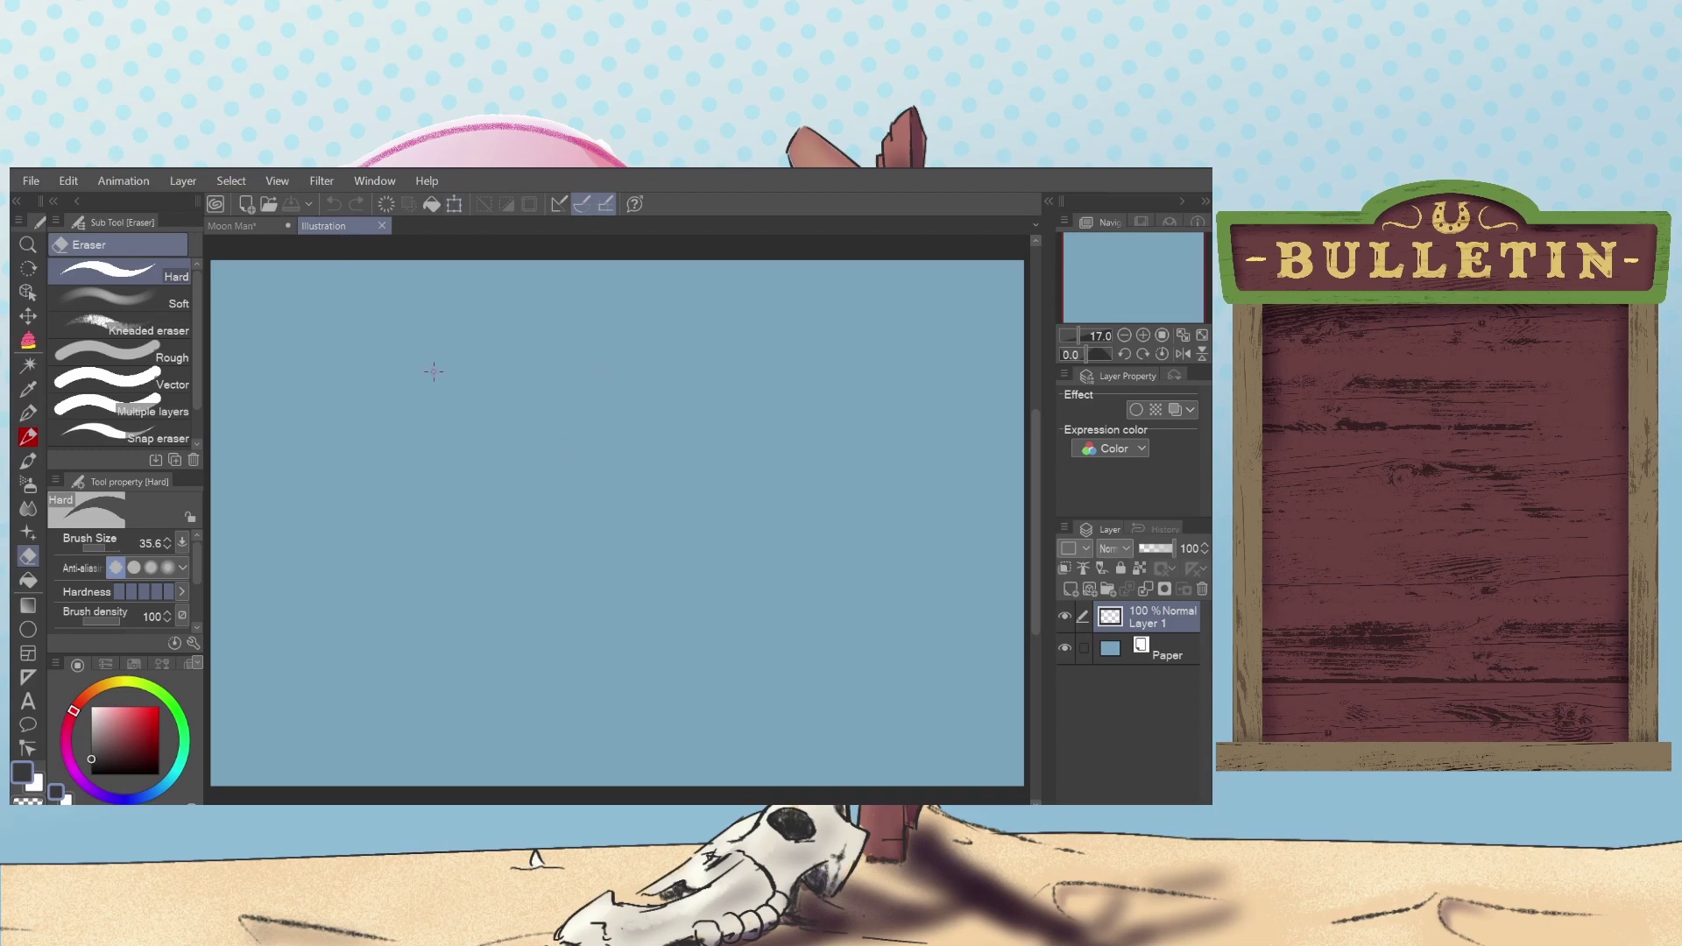
{"action": "left_click", "coordinate": [261, 226]}
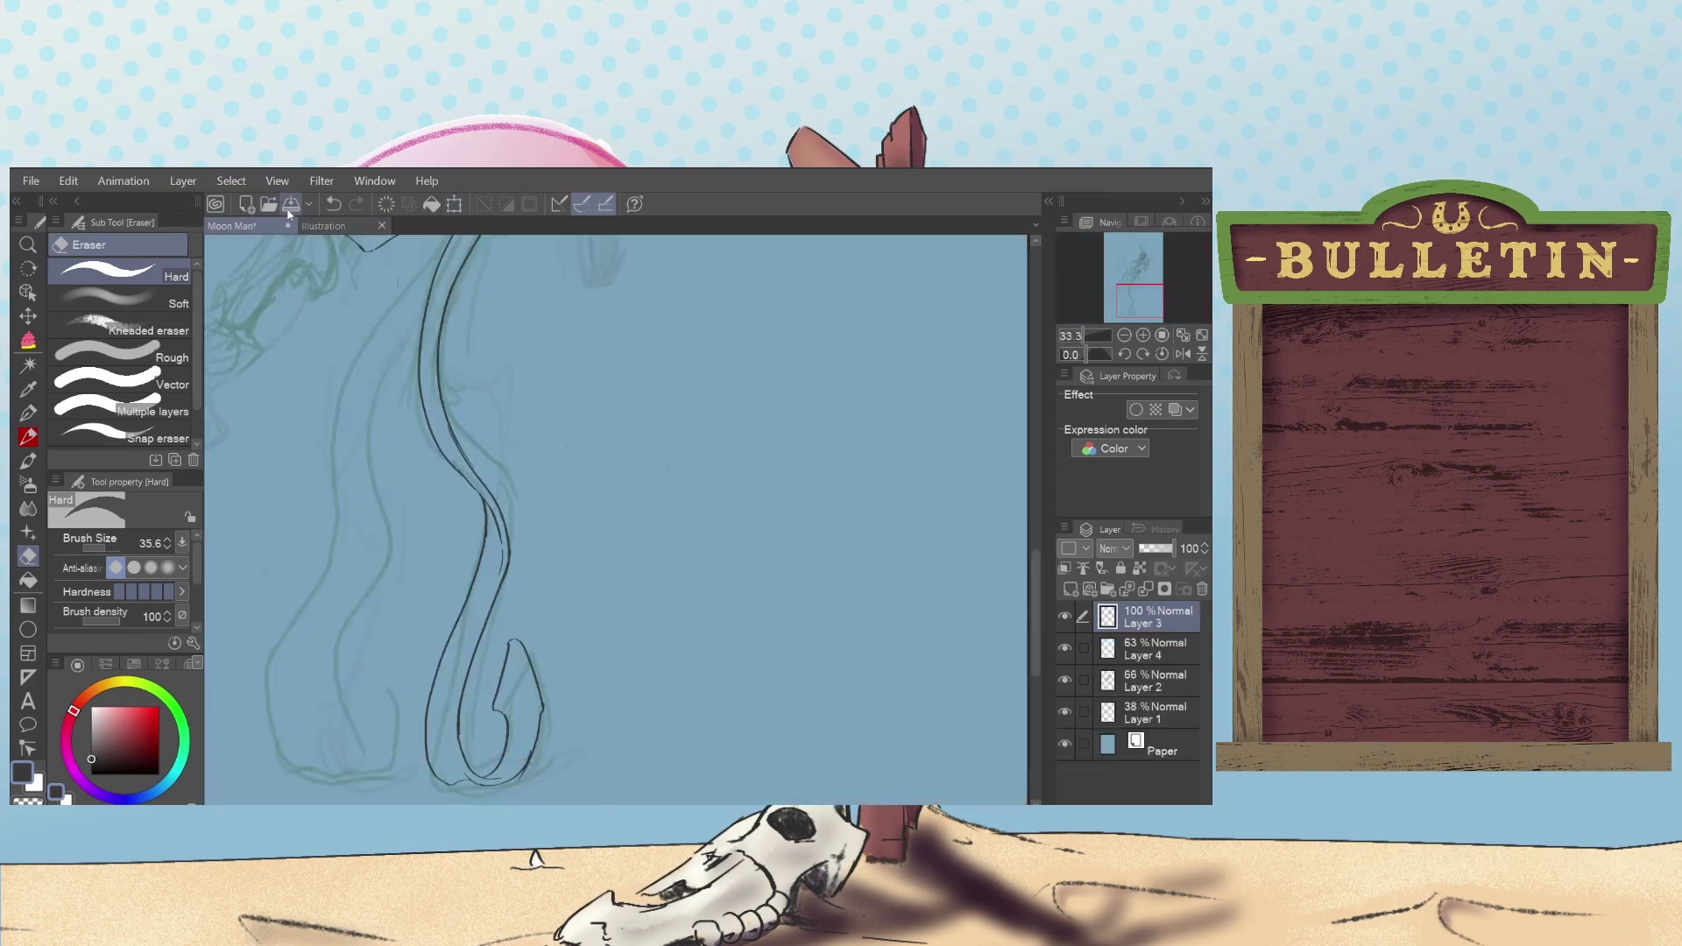
{"action": "left_click", "coordinate": [330, 226]}
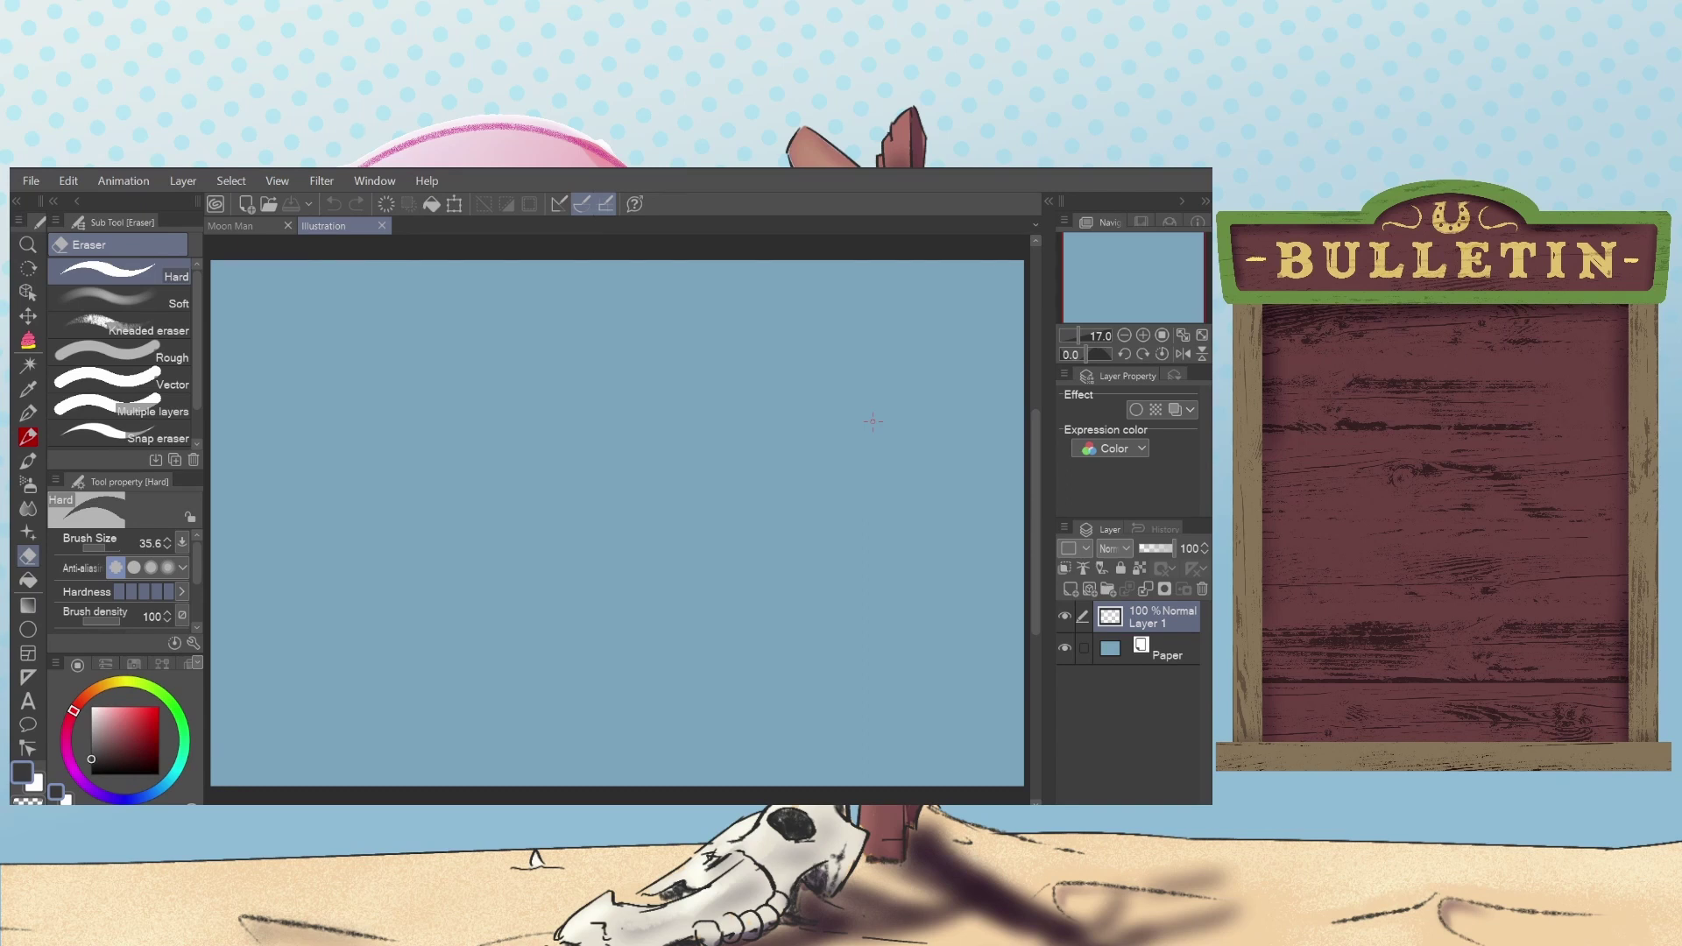
Step: Choose the sketch brush and set the drawing colour to a muted purple
{"action": "left_click", "coordinate": [28, 460]}
{"action": "left_click", "coordinate": [92, 788]}
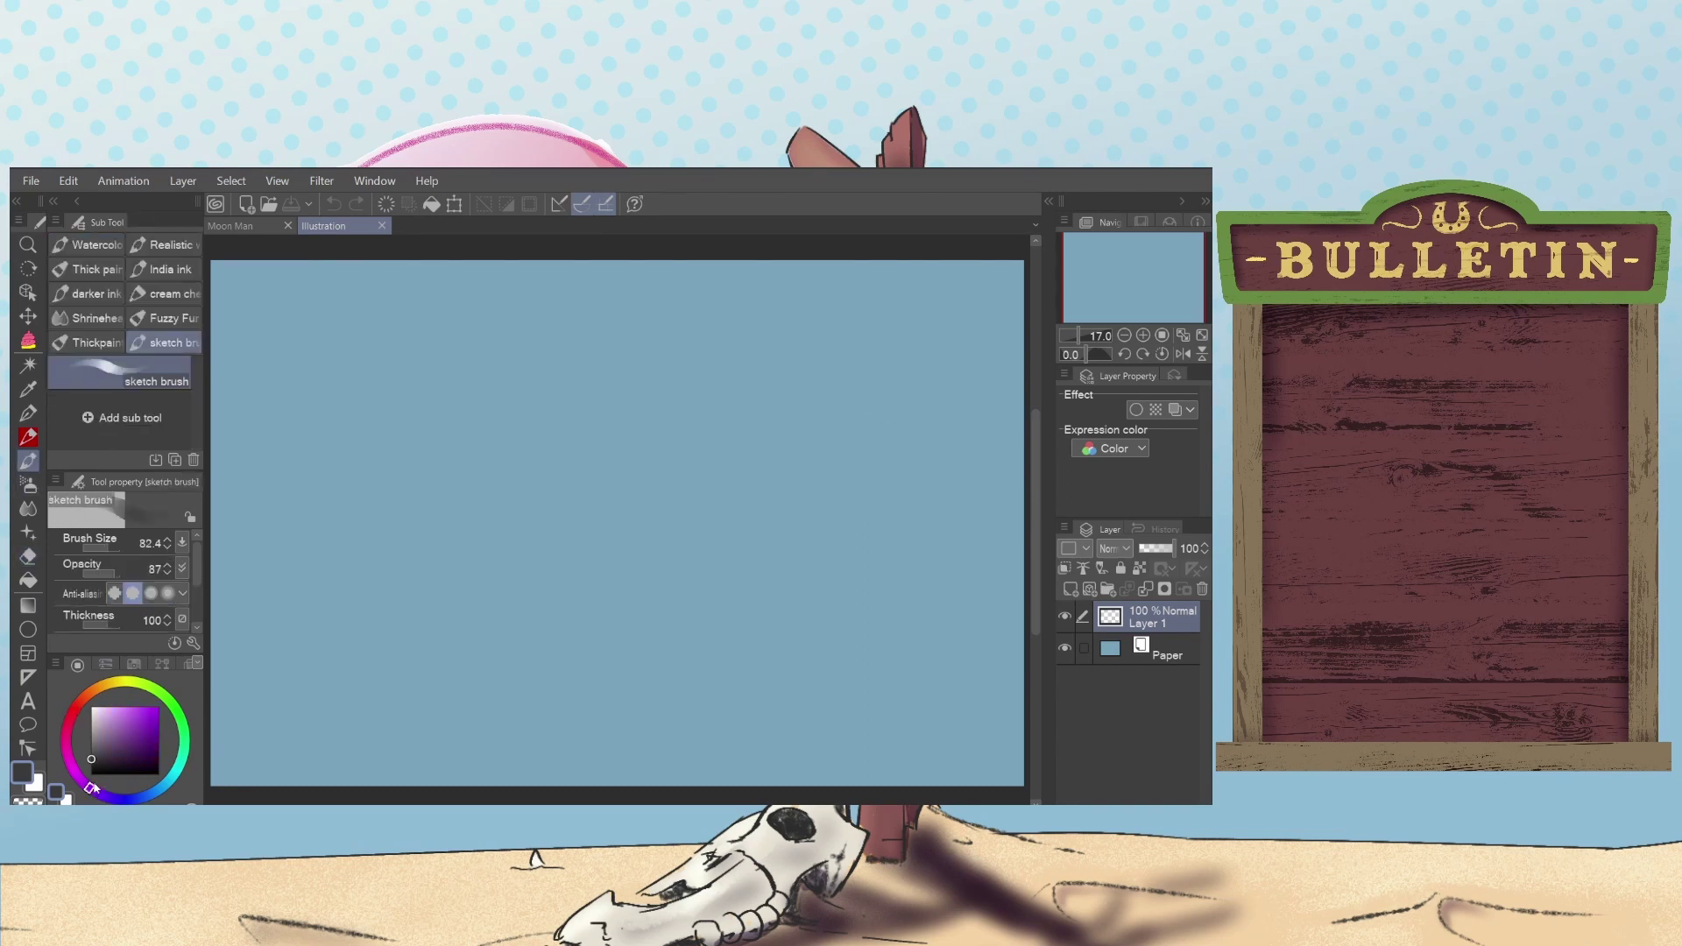
{"action": "left_click", "coordinate": [131, 737]}
{"action": "left_click", "coordinate": [142, 749]}
{"action": "left_click_drag", "start_coordinate": [142, 750], "coordinate": [123, 736]}
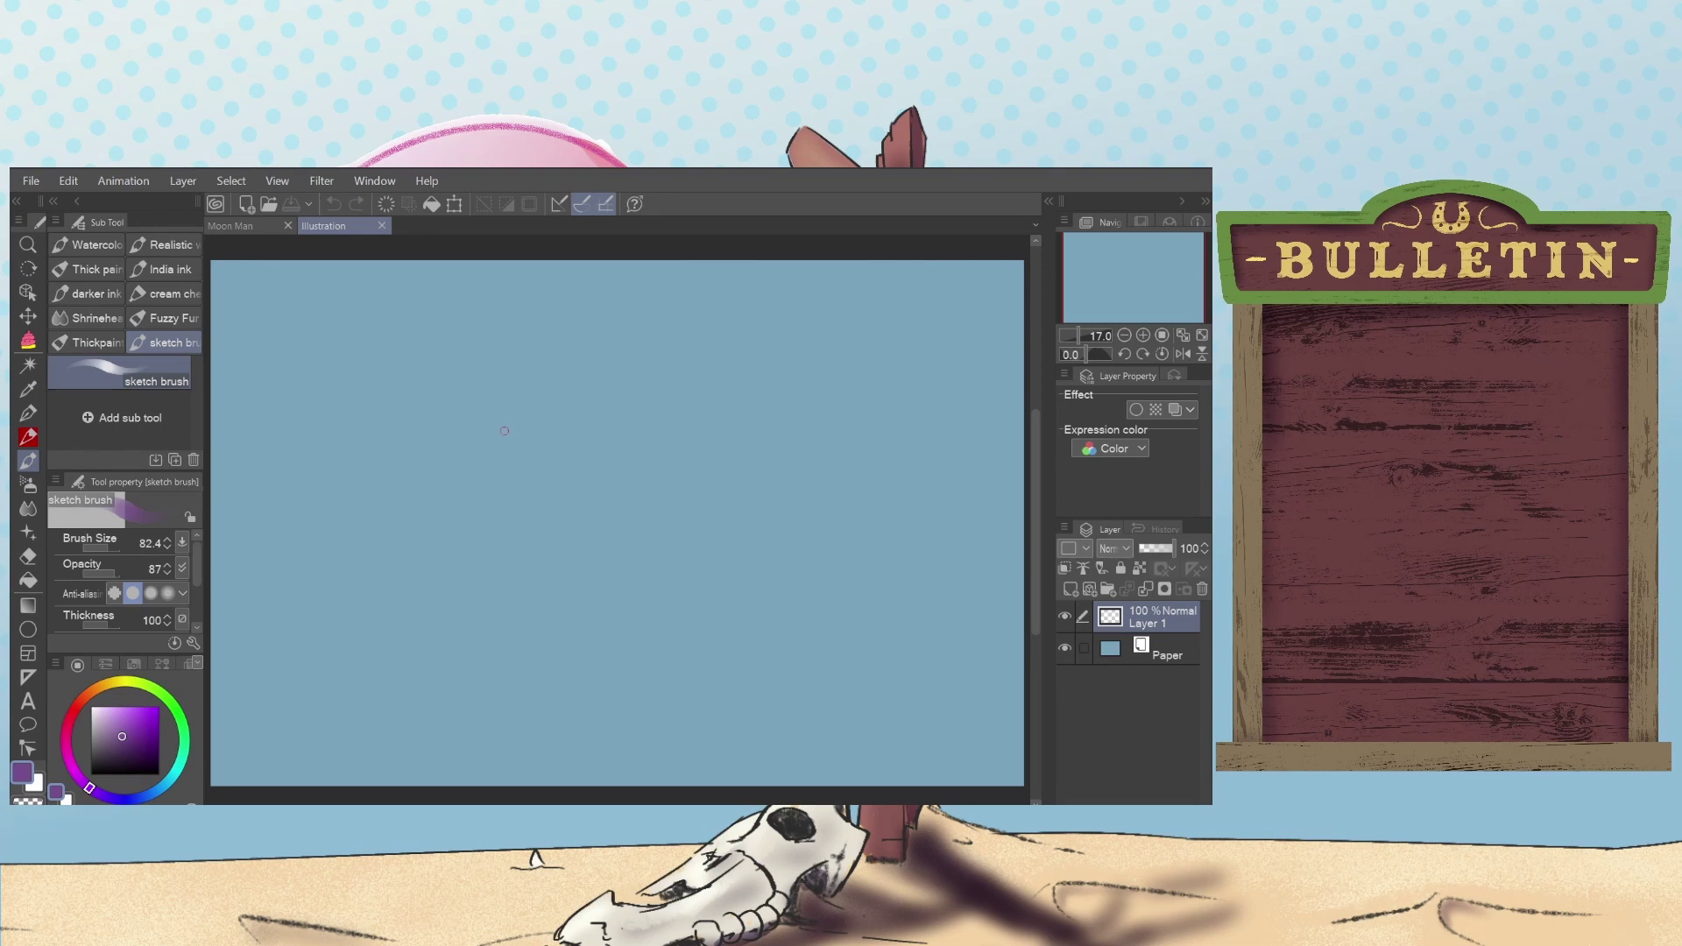
Step: Sketch the creature's jagged upper-lip line with a fang, short lower-jaw strokes and a curved eye line above the muzzle
{"action": "mouse_move", "coordinate": [489, 419]}
{"action": "left_mouse_down"}
{"action": "mouse_move", "coordinate": [530, 463]}
{"action": "mouse_move", "coordinate": [586, 454]}
{"action": "mouse_move", "coordinate": [566, 473]}
{"action": "mouse_move", "coordinate": [573, 461]}
{"action": "mouse_move", "coordinate": [581, 519]}
{"action": "mouse_move", "coordinate": [589, 487]}
{"action": "mouse_move", "coordinate": [625, 467]}
{"action": "mouse_move", "coordinate": [663, 477]}
{"action": "mouse_move", "coordinate": [670, 452]}
{"action": "left_mouse_up"}
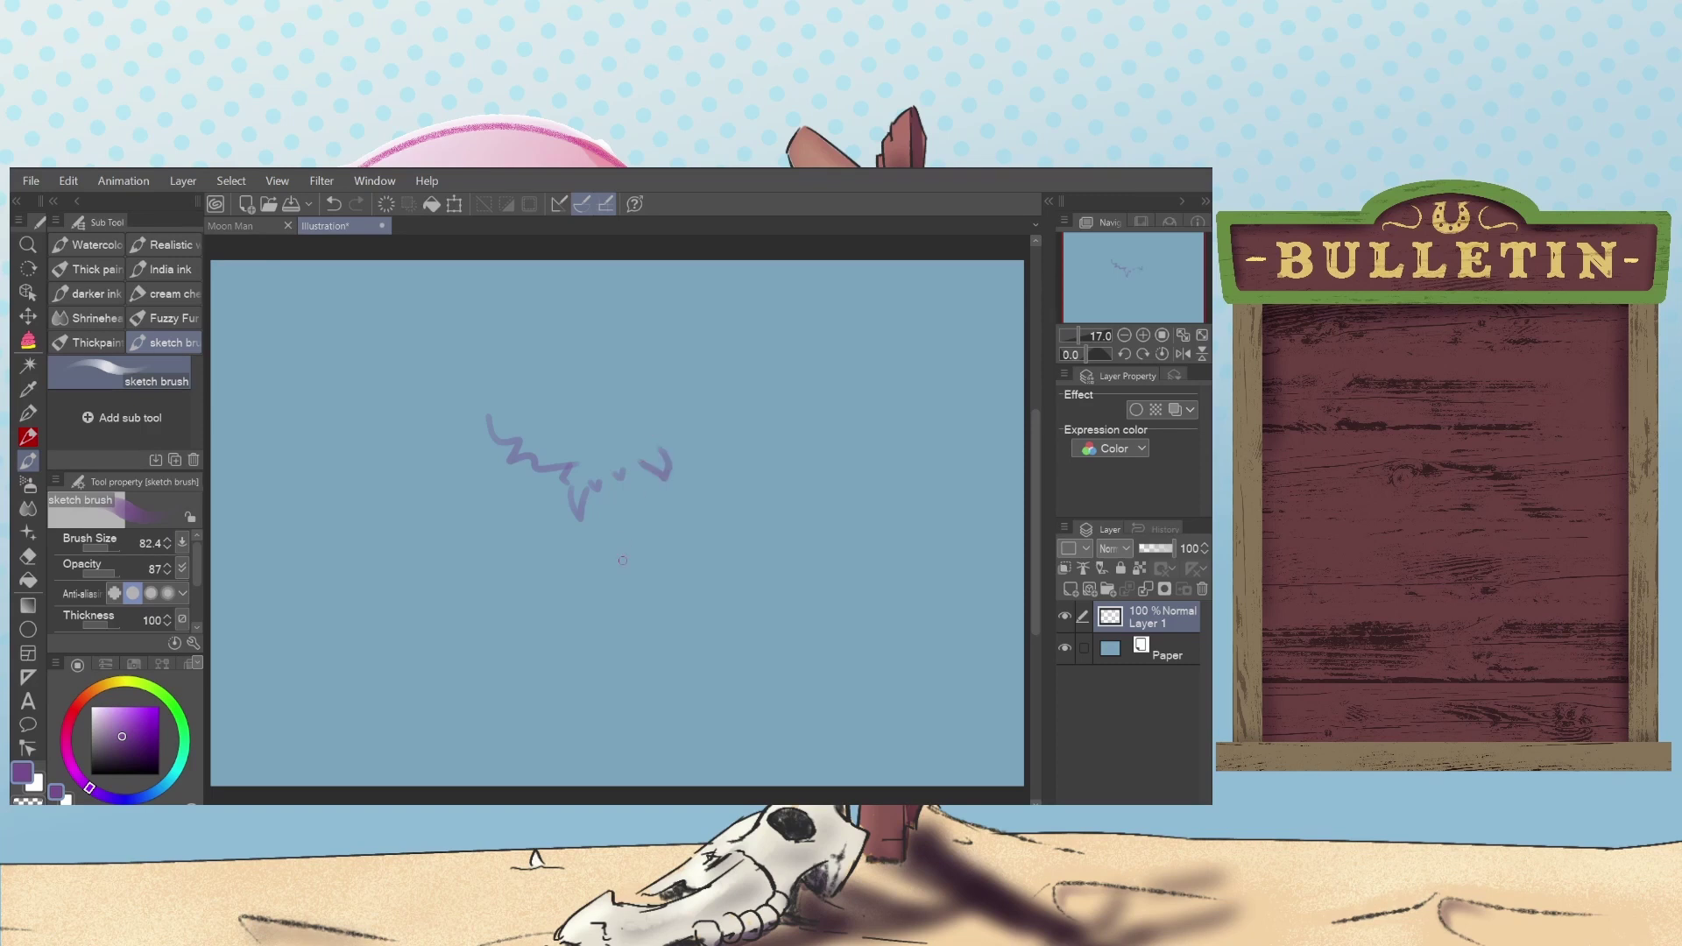
{"action": "mouse_move", "coordinate": [610, 596]}
{"action": "left_mouse_down"}
{"action": "mouse_move", "coordinate": [596, 589]}
{"action": "mouse_move", "coordinate": [628, 557]}
{"action": "mouse_move", "coordinate": [682, 534]}
{"action": "left_mouse_up"}
{"action": "key", "text": "ctrl+z"}
{"action": "mouse_move", "coordinate": [678, 558]}
{"action": "left_mouse_down"}
{"action": "mouse_move", "coordinate": [661, 550]}
{"action": "mouse_move", "coordinate": [680, 540]}
{"action": "left_mouse_up"}
{"action": "left_click_drag", "start_coordinate": [676, 555], "coordinate": [694, 553]}
{"action": "left_click_drag", "start_coordinate": [612, 441], "coordinate": [645, 405]}
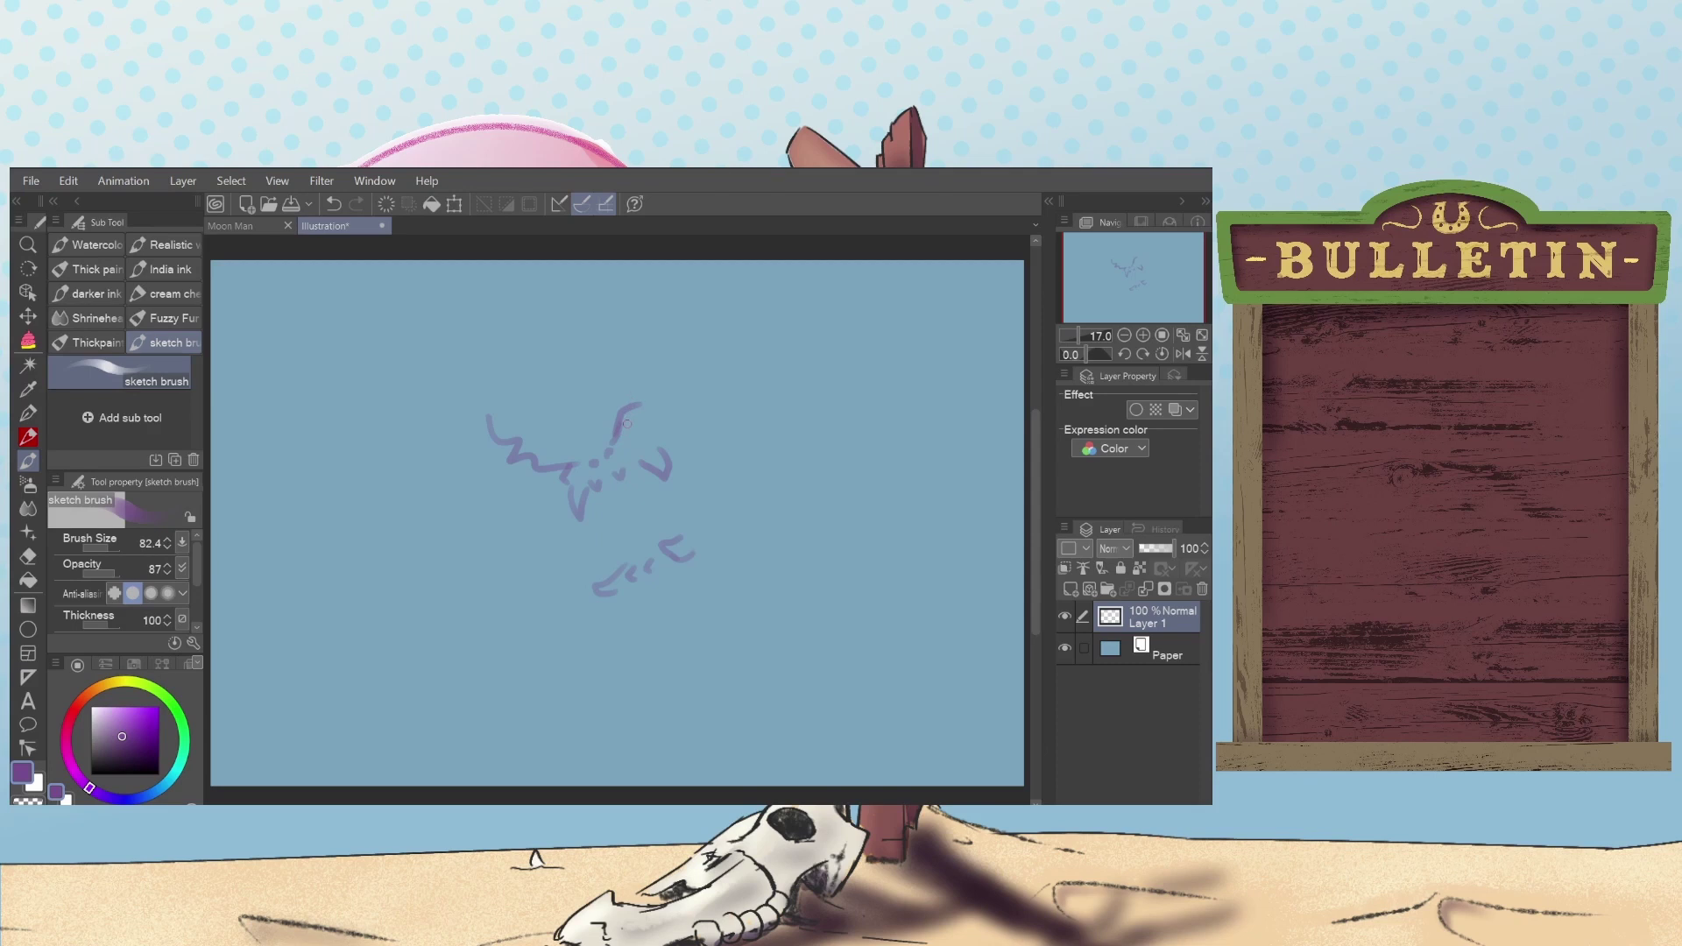
Step: Build up the slanted eye, darken the muzzle's inner corner and add nose marks and the far side of the upper lip
{"action": "left_click_drag", "start_coordinate": [617, 439], "coordinate": [642, 424]}
{"action": "left_click_drag", "start_coordinate": [624, 434], "coordinate": [623, 419]}
{"action": "mouse_move", "coordinate": [572, 458]}
{"action": "left_mouse_down"}
{"action": "mouse_move", "coordinate": [540, 473]}
{"action": "mouse_move", "coordinate": [578, 461]}
{"action": "left_mouse_up"}
{"action": "key", "text": "ctrl+z"}
{"action": "left_click_drag", "start_coordinate": [617, 437], "coordinate": [627, 406]}
{"action": "key", "text": "ctrl+z"}
{"action": "left_click_drag", "start_coordinate": [637, 429], "coordinate": [636, 411]}
{"action": "key", "text": "ctrl+z"}
{"action": "left_click", "coordinate": [593, 447]}
{"action": "key", "text": "ctrl+z"}
{"action": "left_click", "coordinate": [593, 448]}
{"action": "mouse_move", "coordinate": [634, 458]}
{"action": "left_mouse_down"}
{"action": "mouse_move", "coordinate": [631, 444]}
{"action": "mouse_move", "coordinate": [652, 447]}
{"action": "left_mouse_up"}
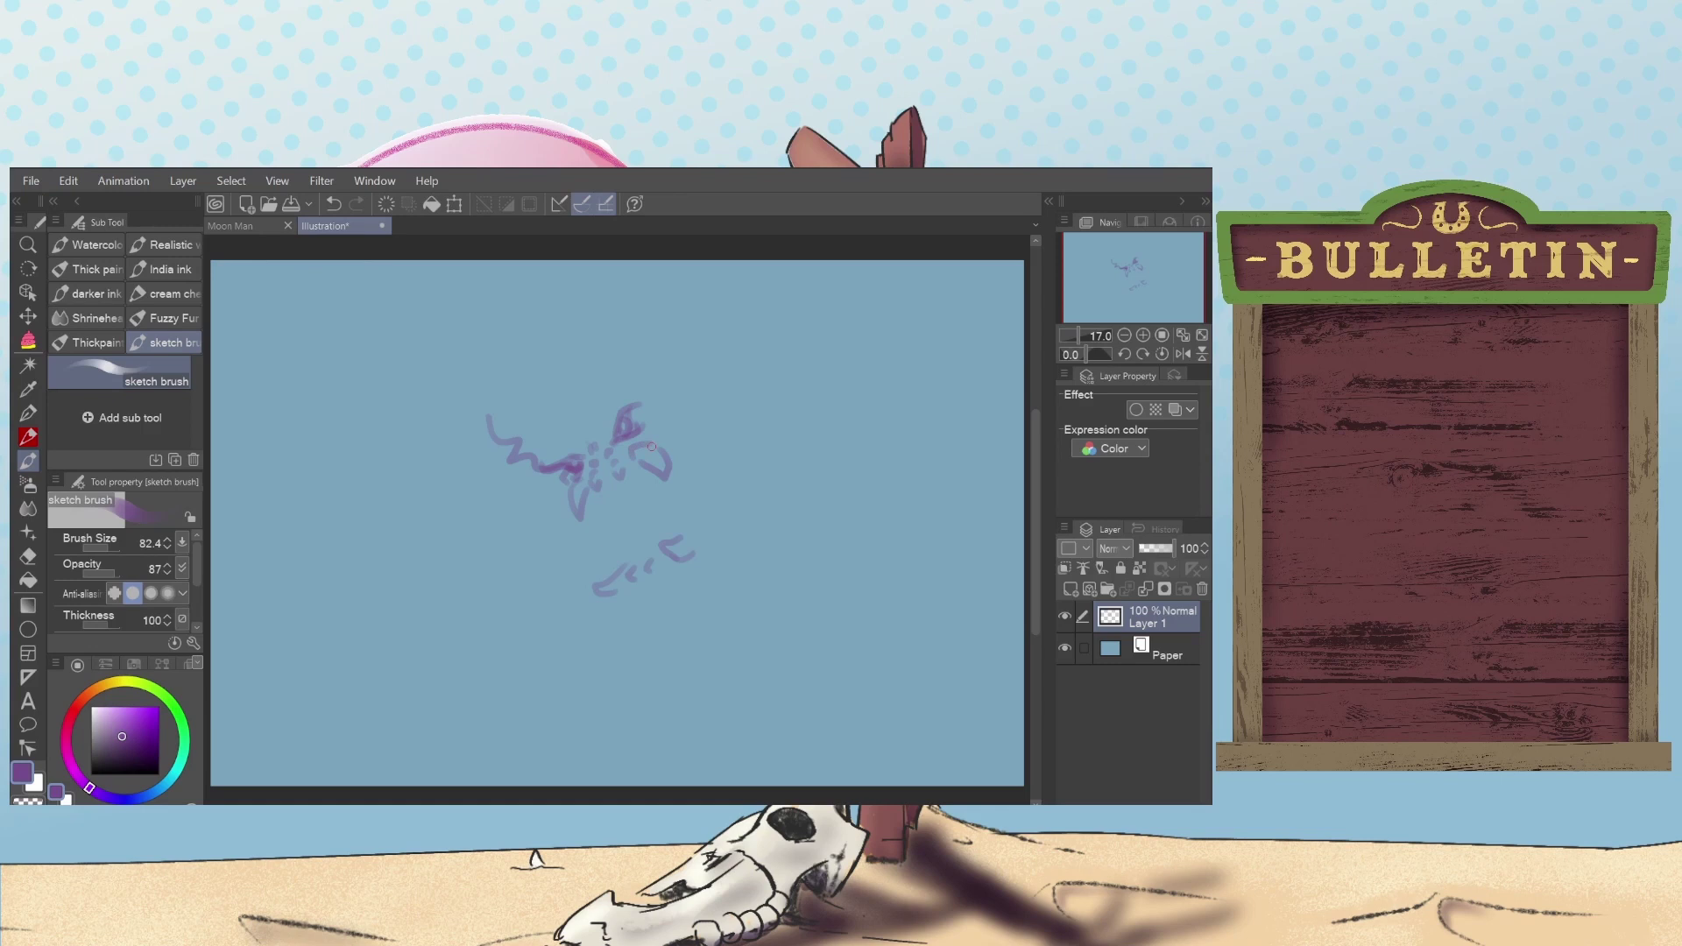
Step: Sketch the open mouth's inner edges and shade its roof, linking the upper fangs to the lower jaw
{"action": "left_click_drag", "start_coordinate": [618, 564], "coordinate": [668, 525]}
{"action": "left_click_drag", "start_coordinate": [613, 521], "coordinate": [585, 493]}
{"action": "mouse_move", "coordinate": [614, 562]}
{"action": "left_mouse_down"}
{"action": "mouse_move", "coordinate": [600, 561]}
{"action": "mouse_move", "coordinate": [653, 533]}
{"action": "mouse_move", "coordinate": [650, 504]}
{"action": "left_mouse_up"}
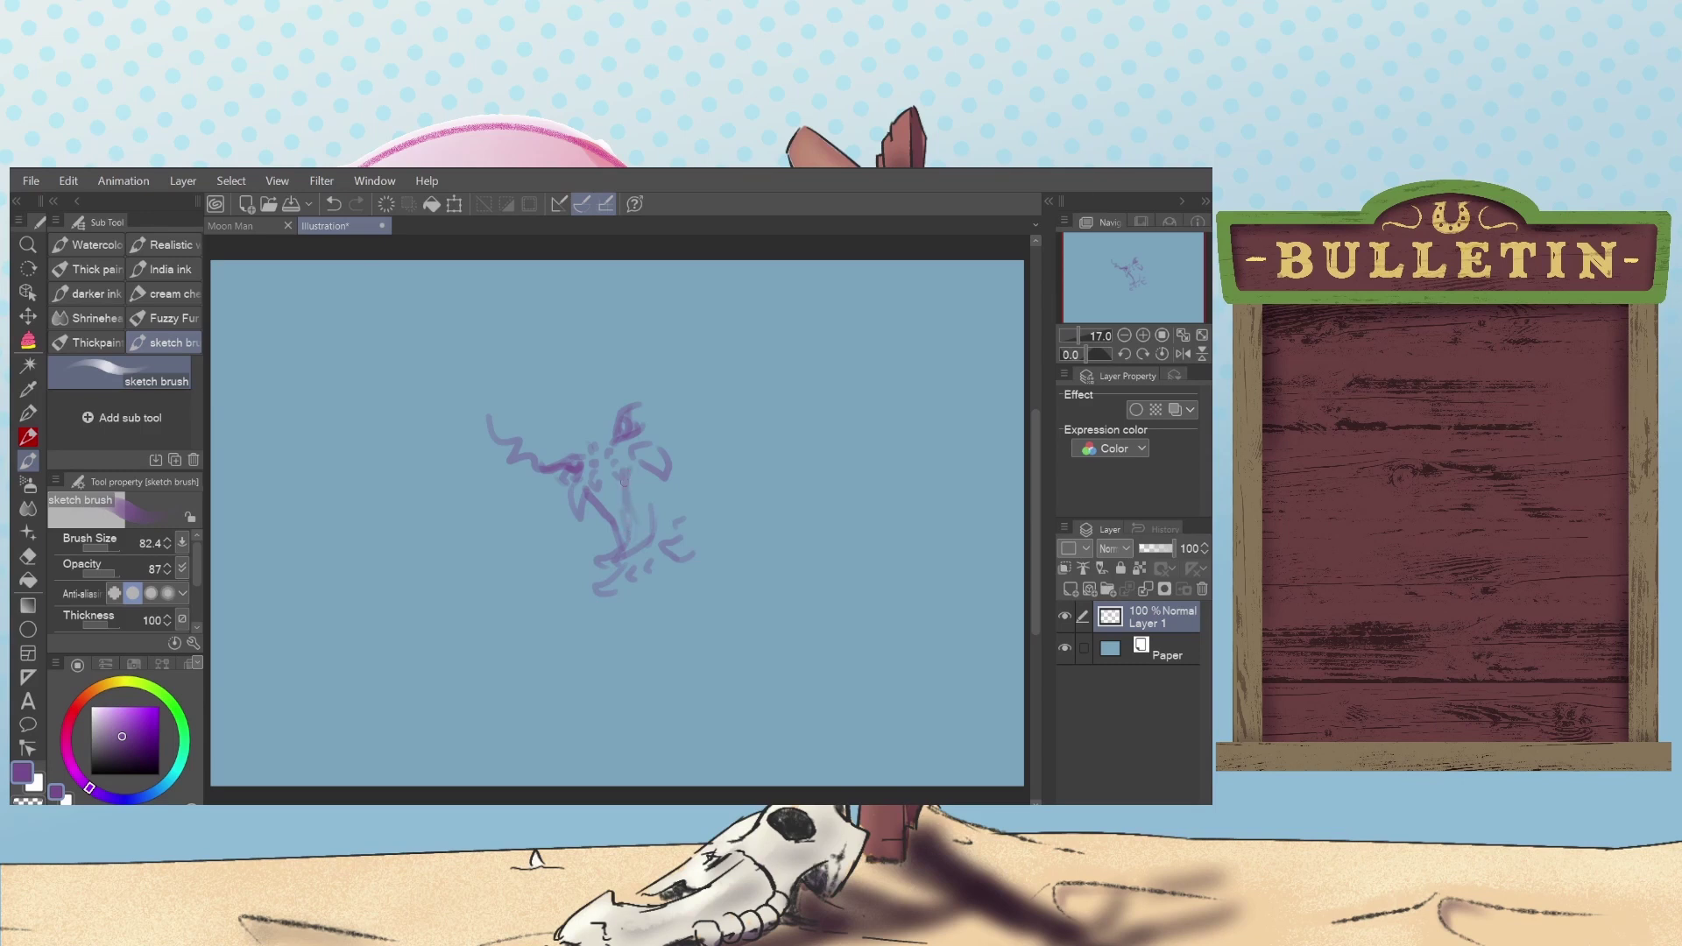
{"action": "mouse_move", "coordinate": [633, 544]}
{"action": "left_mouse_down"}
{"action": "mouse_move", "coordinate": [643, 476]}
{"action": "mouse_move", "coordinate": [621, 520]}
{"action": "mouse_move", "coordinate": [632, 491]}
{"action": "left_mouse_up"}
{"action": "key", "text": "ctrl+z"}
{"action": "left_click_drag", "start_coordinate": [618, 481], "coordinate": [629, 469]}
{"action": "left_click_drag", "start_coordinate": [656, 472], "coordinate": [679, 538]}
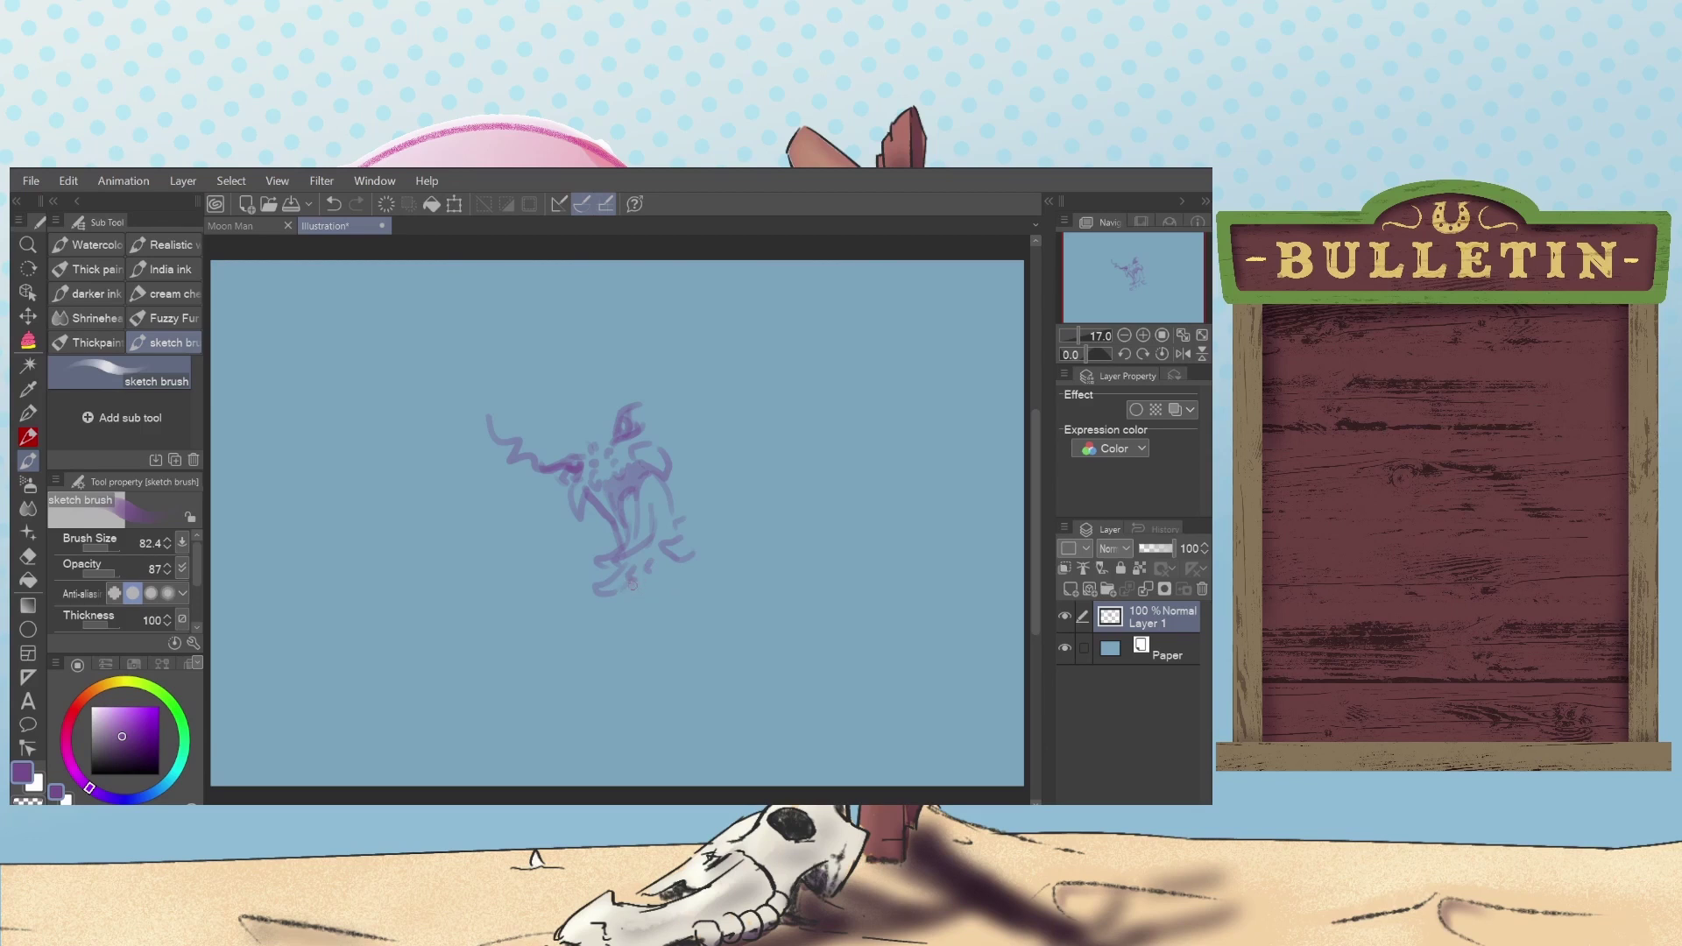
Step: Outline the creature's lower jaw and chin, adding the teeth along its inner edge
{"action": "left_click_drag", "start_coordinate": [640, 590], "coordinate": [674, 590]}
{"action": "key", "text": "ctrl+z"}
{"action": "key", "text": "ctrl+z"}
{"action": "key", "text": "ctrl+y"}
{"action": "left_click_drag", "start_coordinate": [702, 558], "coordinate": [712, 549]}
{"action": "left_click_drag", "start_coordinate": [702, 529], "coordinate": [698, 512]}
{"action": "left_click_drag", "start_coordinate": [692, 549], "coordinate": [688, 538]}
{"action": "key", "text": "ctrl+z"}
{"action": "left_click_drag", "start_coordinate": [643, 580], "coordinate": [673, 567]}
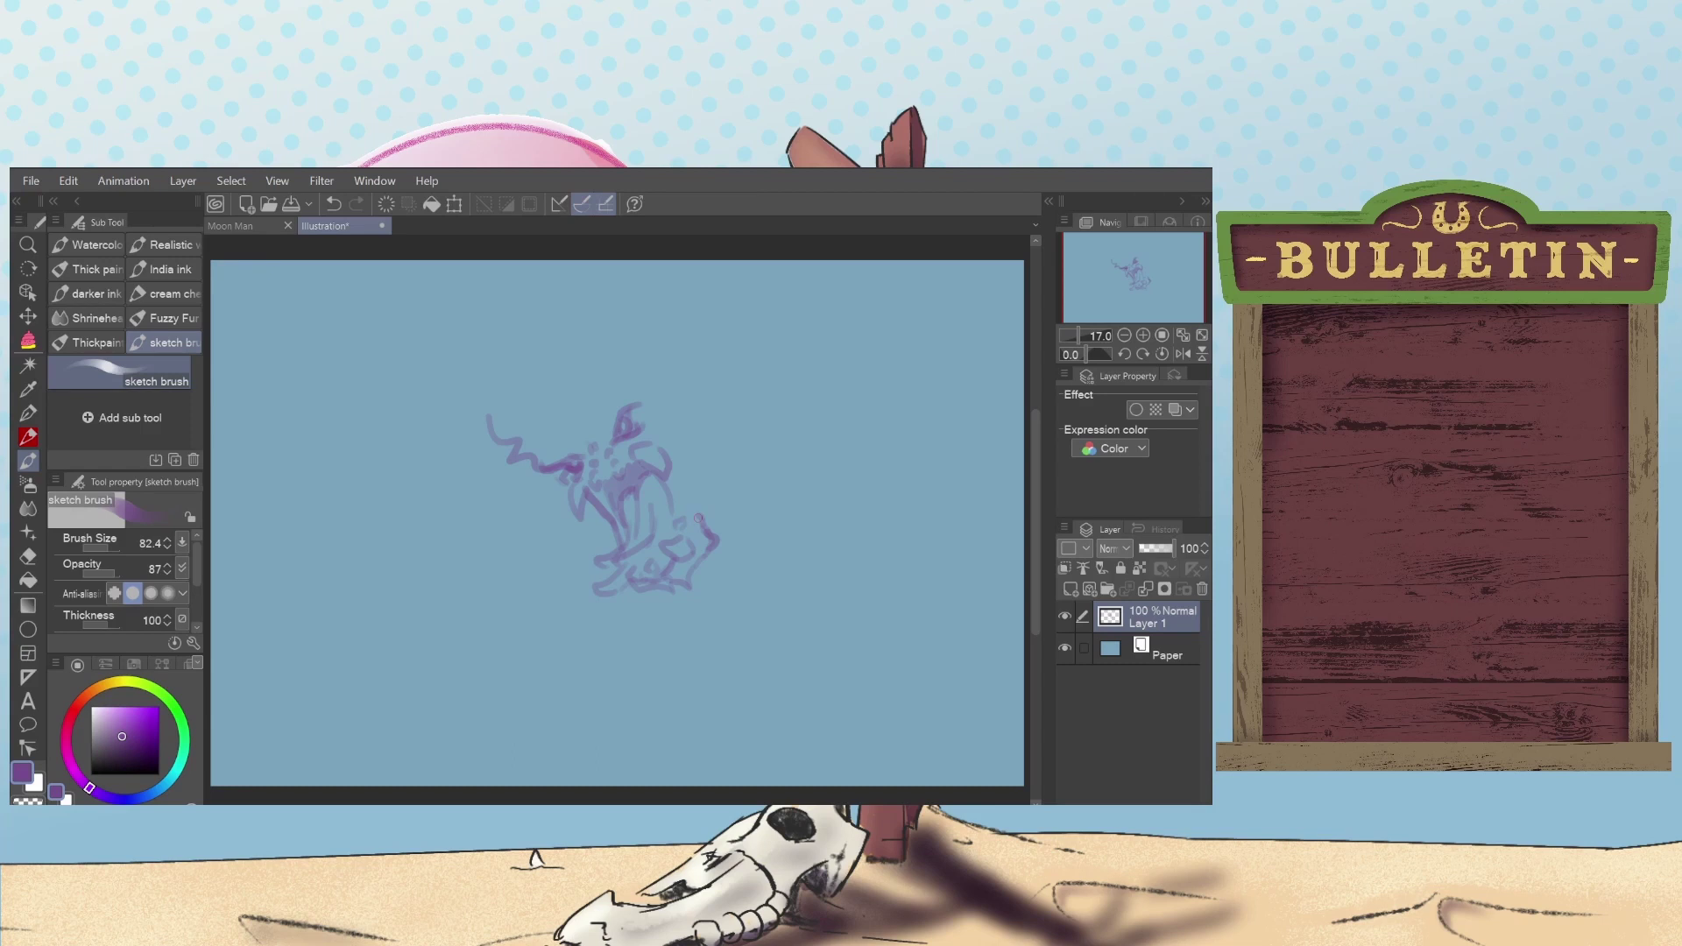
Step: Sketch a thick hooked curl rising behind the creature's lower jaw
{"action": "left_click_drag", "start_coordinate": [697, 489], "coordinate": [743, 486]}
{"action": "mouse_move", "coordinate": [714, 484]}
{"action": "left_mouse_down"}
{"action": "mouse_move", "coordinate": [727, 469]}
{"action": "mouse_move", "coordinate": [741, 488]}
{"action": "left_mouse_up"}
{"action": "mouse_move", "coordinate": [762, 482]}
{"action": "left_mouse_down"}
{"action": "mouse_move", "coordinate": [709, 454]}
{"action": "mouse_move", "coordinate": [754, 447]}
{"action": "left_mouse_up"}
{"action": "key", "text": "ctrl+z"}
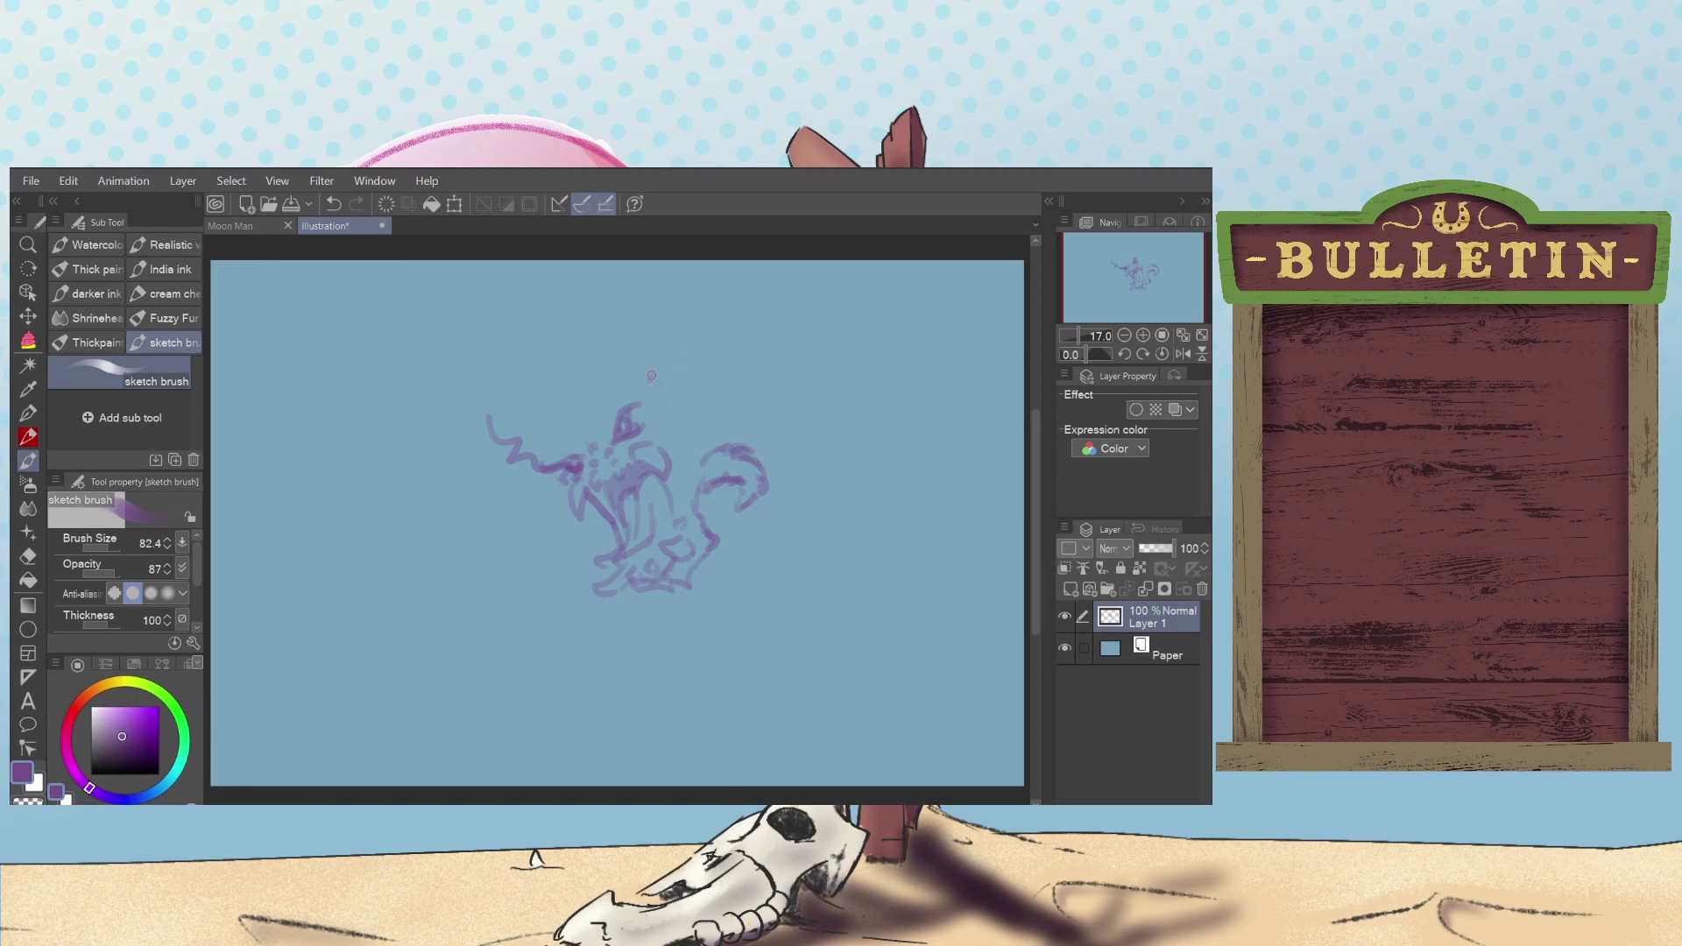
Step: Sketch the wavy inner edge of a tall horn above the head and the rounded top of the skull
{"action": "mouse_move", "coordinate": [648, 382]}
{"action": "left_mouse_down"}
{"action": "mouse_move", "coordinate": [664, 371]}
{"action": "mouse_move", "coordinate": [644, 315]}
{"action": "left_mouse_up"}
{"action": "key", "text": "ctrl+z"}
{"action": "mouse_move", "coordinate": [640, 314]}
{"action": "left_mouse_down"}
{"action": "mouse_move", "coordinate": [622, 289]}
{"action": "mouse_move", "coordinate": [657, 290]}
{"action": "left_mouse_up"}
{"action": "key", "text": "ctrl+z"}
{"action": "left_click_drag", "start_coordinate": [631, 301], "coordinate": [622, 293]}
{"action": "key", "text": "ctrl+z"}
{"action": "left_click_drag", "start_coordinate": [625, 300], "coordinate": [621, 278]}
{"action": "key", "text": "ctrl+z"}
{"action": "left_click_drag", "start_coordinate": [623, 291], "coordinate": [631, 277]}
{"action": "mouse_move", "coordinate": [541, 469]}
{"action": "left_mouse_down"}
{"action": "mouse_move", "coordinate": [554, 405]}
{"action": "mouse_move", "coordinate": [608, 362]}
{"action": "mouse_move", "coordinate": [593, 372]}
{"action": "mouse_move", "coordinate": [635, 363]}
{"action": "left_mouse_up"}
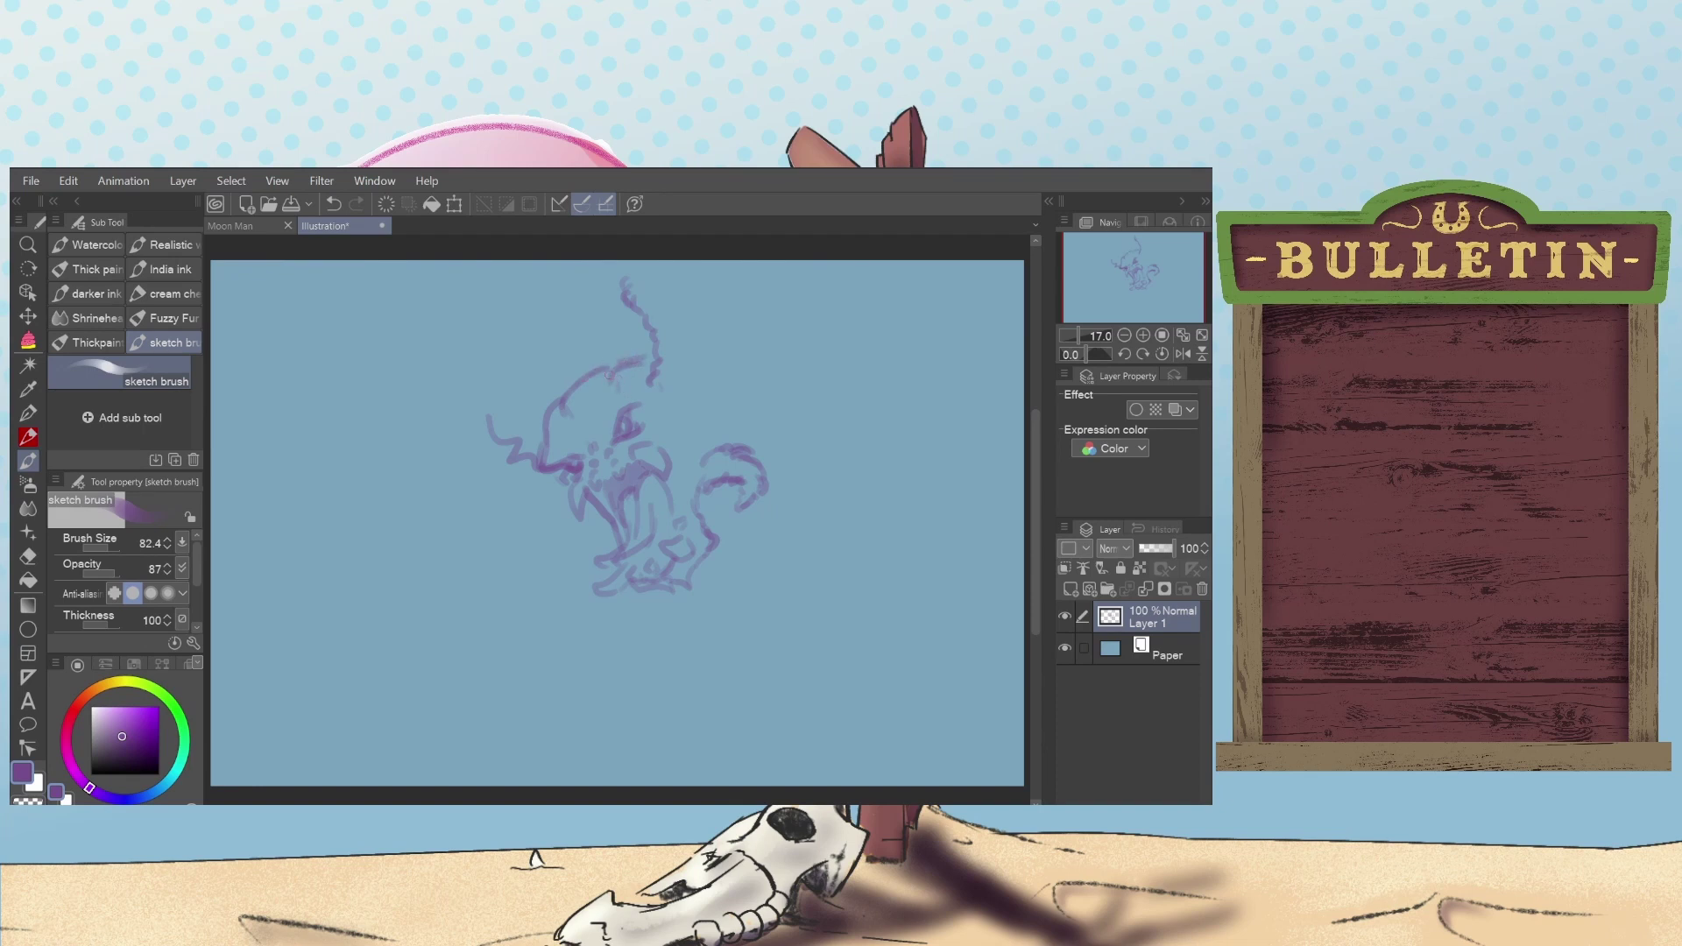
Step: Add a brow stroke and close the tall horn's base and outer edge, keeping the sketch brush active
{"action": "left_click_drag", "start_coordinate": [587, 436], "coordinate": [592, 431]}
{"action": "mouse_move", "coordinate": [650, 386]}
{"action": "left_mouse_down"}
{"action": "mouse_move", "coordinate": [661, 409]}
{"action": "mouse_move", "coordinate": [701, 398]}
{"action": "left_mouse_up"}
{"action": "left_click_drag", "start_coordinate": [689, 355], "coordinate": [651, 297]}
{"action": "key", "text": "i"}
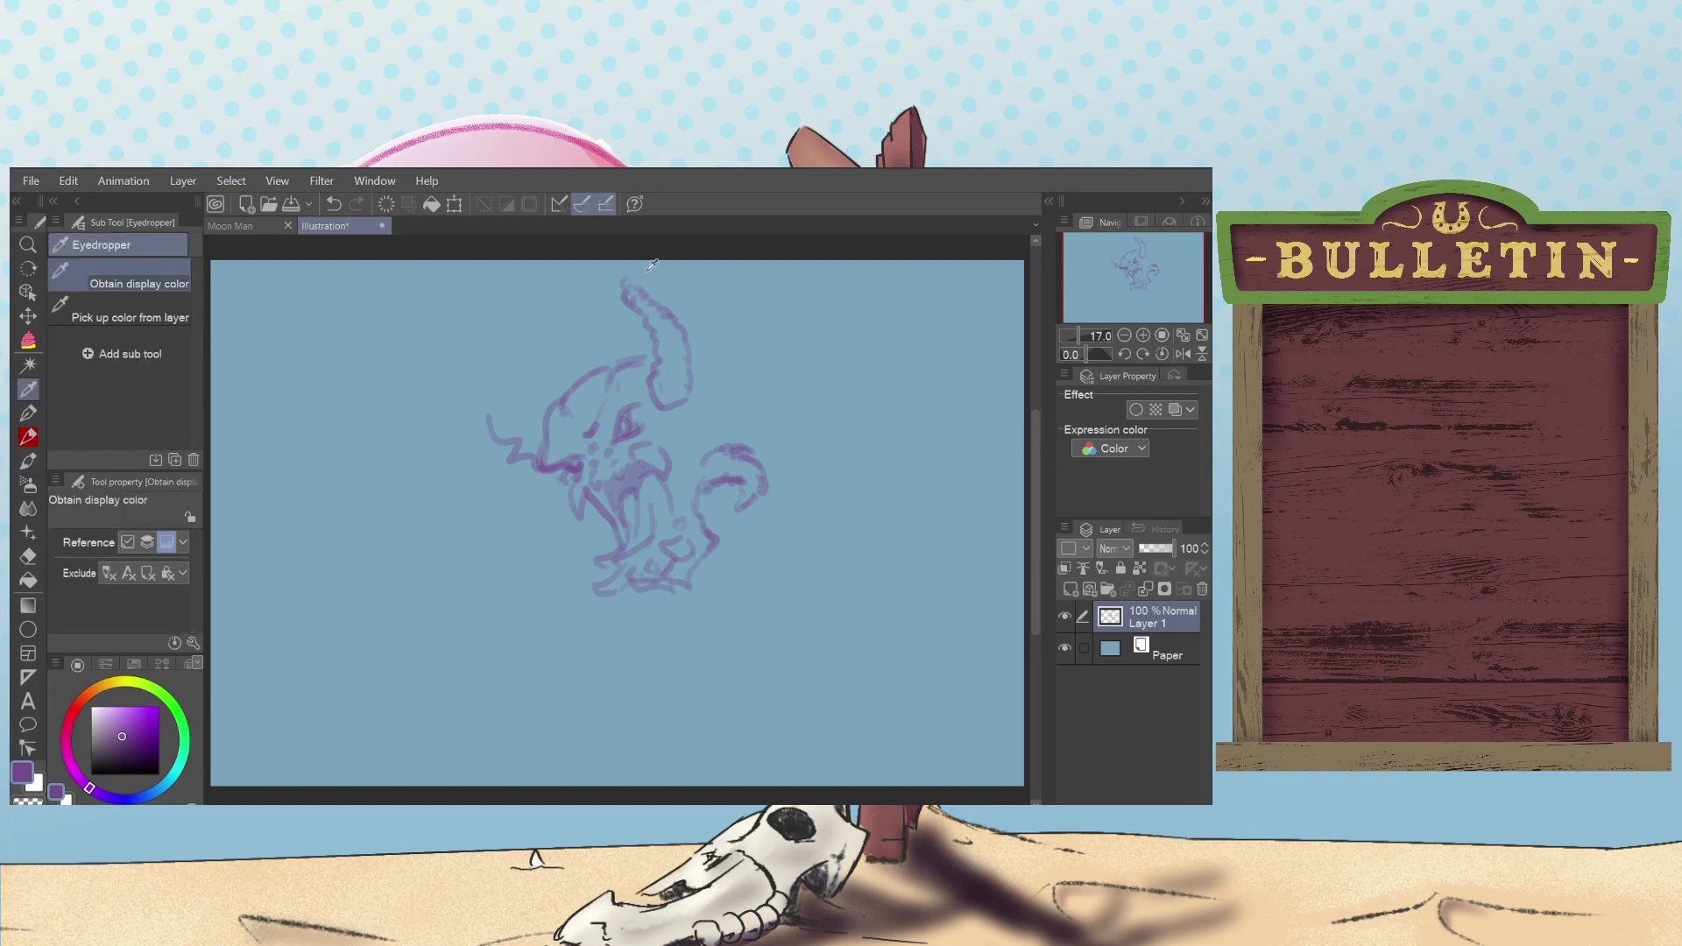
{"action": "key", "text": "b"}
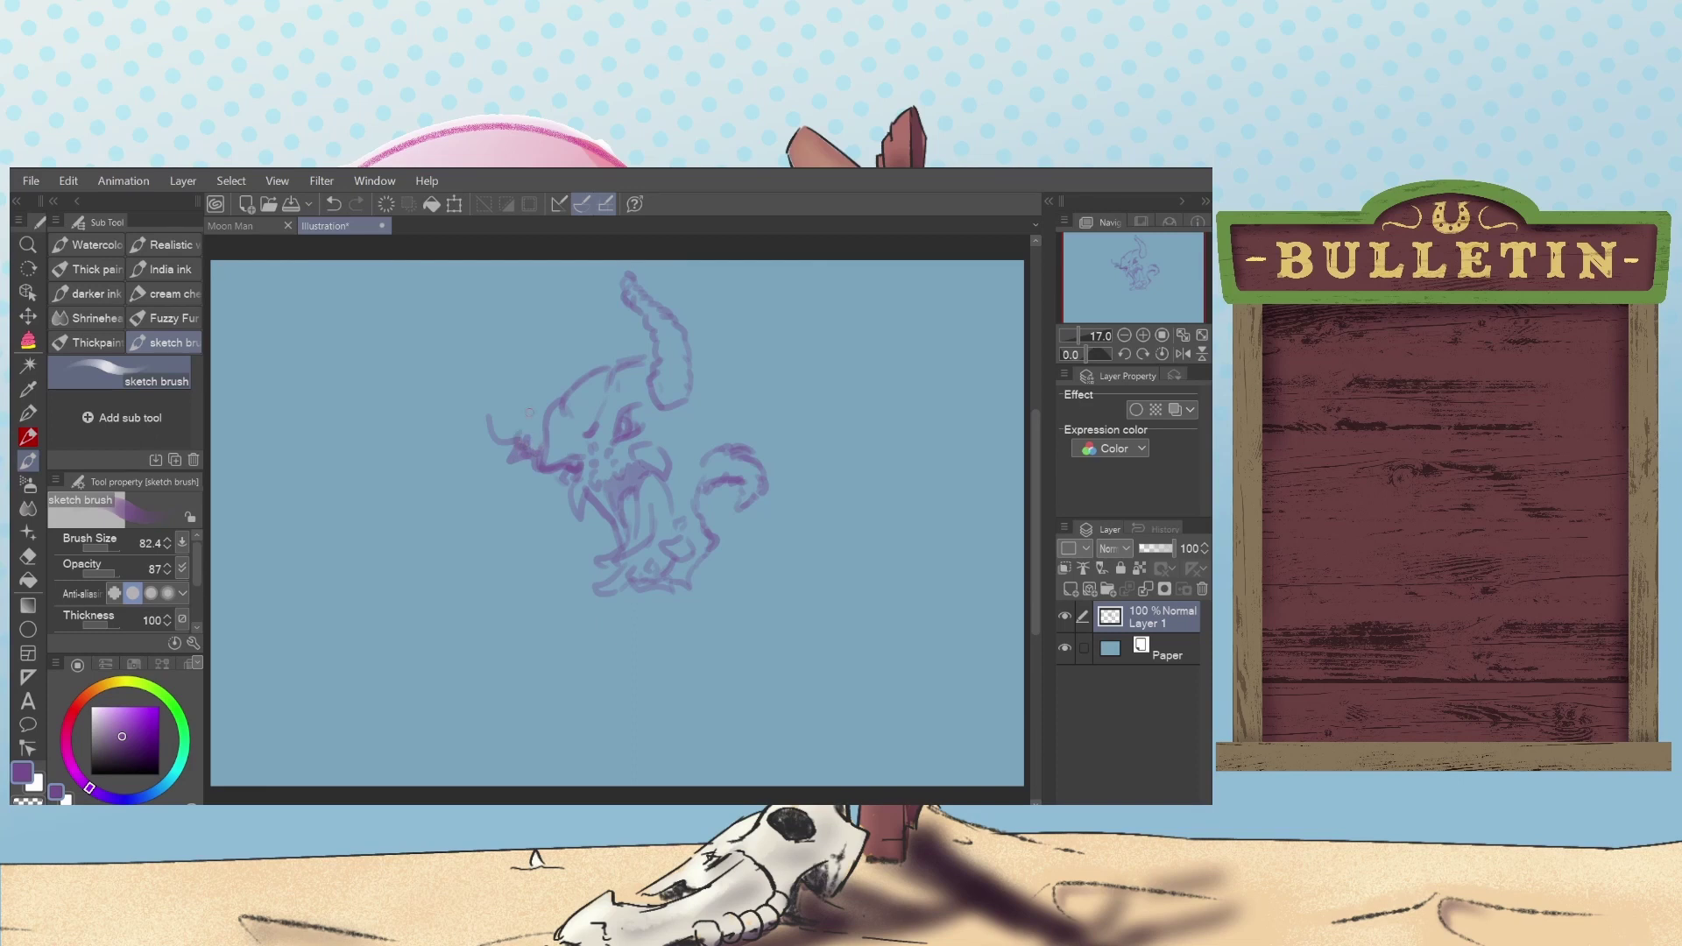
Step: Sketch a smaller ridged horn rising from the far side of the creature's head, retrying its edges and tip
{"action": "left_click_drag", "start_coordinate": [517, 437], "coordinate": [518, 412]}
{"action": "key", "text": "ctrl+z"}
{"action": "left_click_drag", "start_coordinate": [516, 387], "coordinate": [527, 381]}
{"action": "key", "text": "ctrl+z"}
{"action": "left_click_drag", "start_coordinate": [512, 400], "coordinate": [525, 378]}
{"action": "key", "text": "ctrl+z"}
{"action": "key", "text": "ctrl+y"}
{"action": "key", "text": "ctrl+z"}
{"action": "key", "text": "ctrl+y"}
{"action": "left_click_drag", "start_coordinate": [516, 352], "coordinate": [531, 383]}
{"action": "key", "text": "ctrl+z"}
{"action": "left_click_drag", "start_coordinate": [527, 383], "coordinate": [530, 372]}
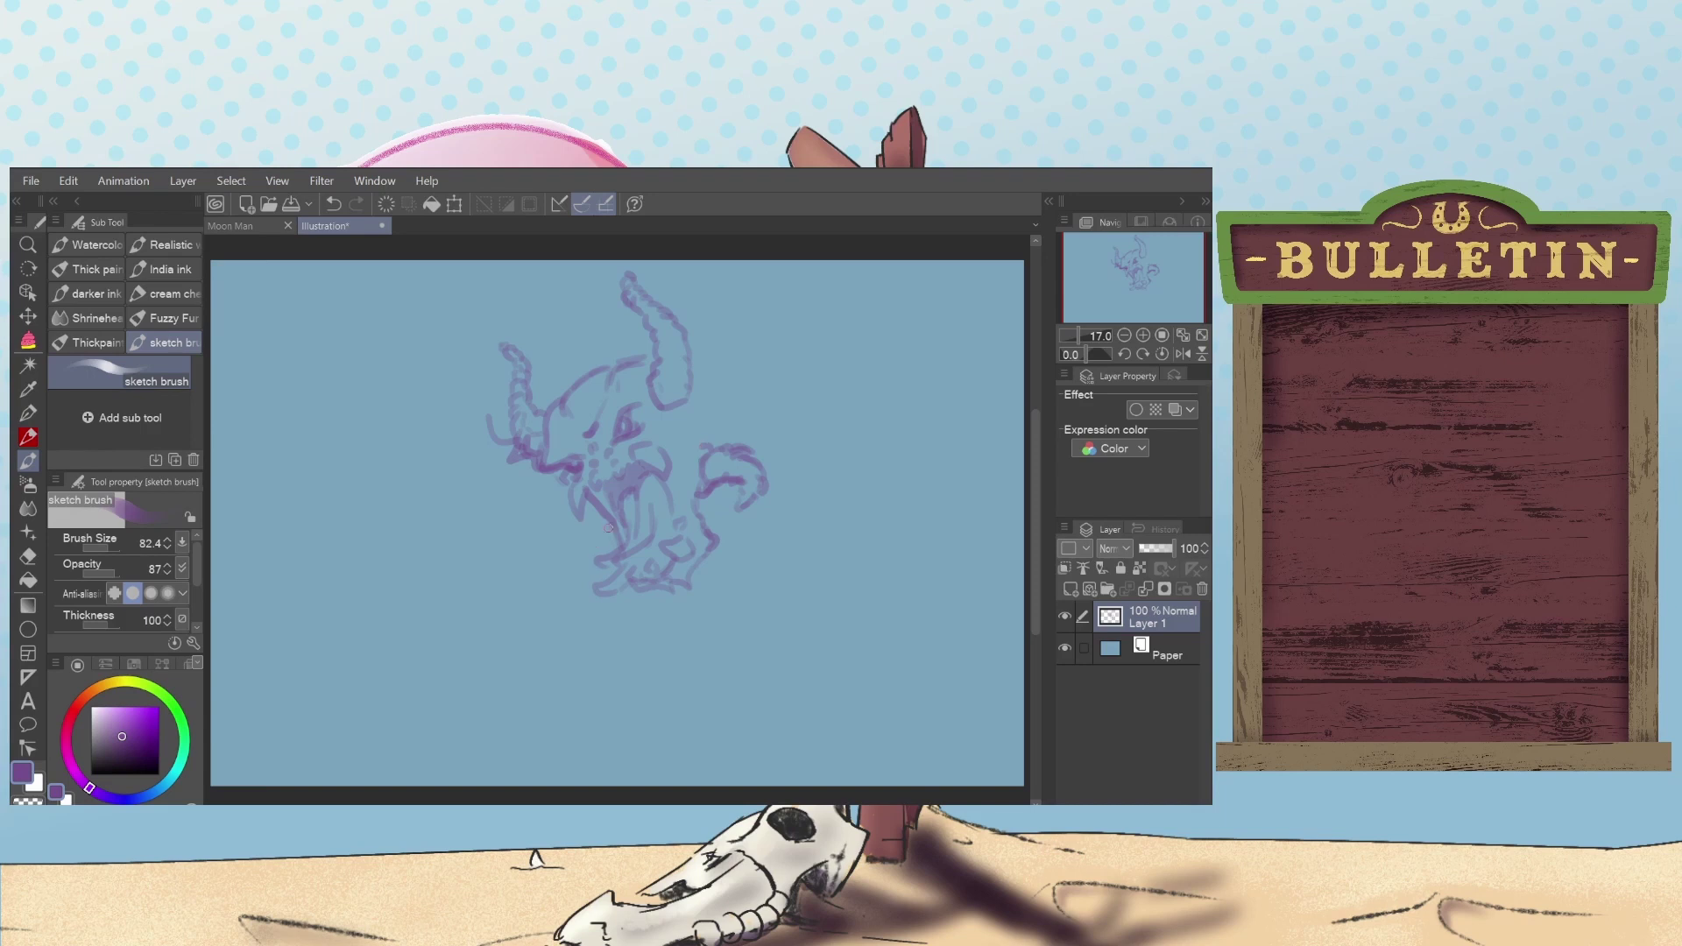
Step: Clear the horned creature sketch and rough in an oval head with an elongated body shape beside it
{"action": "key", "text": "Delete"}
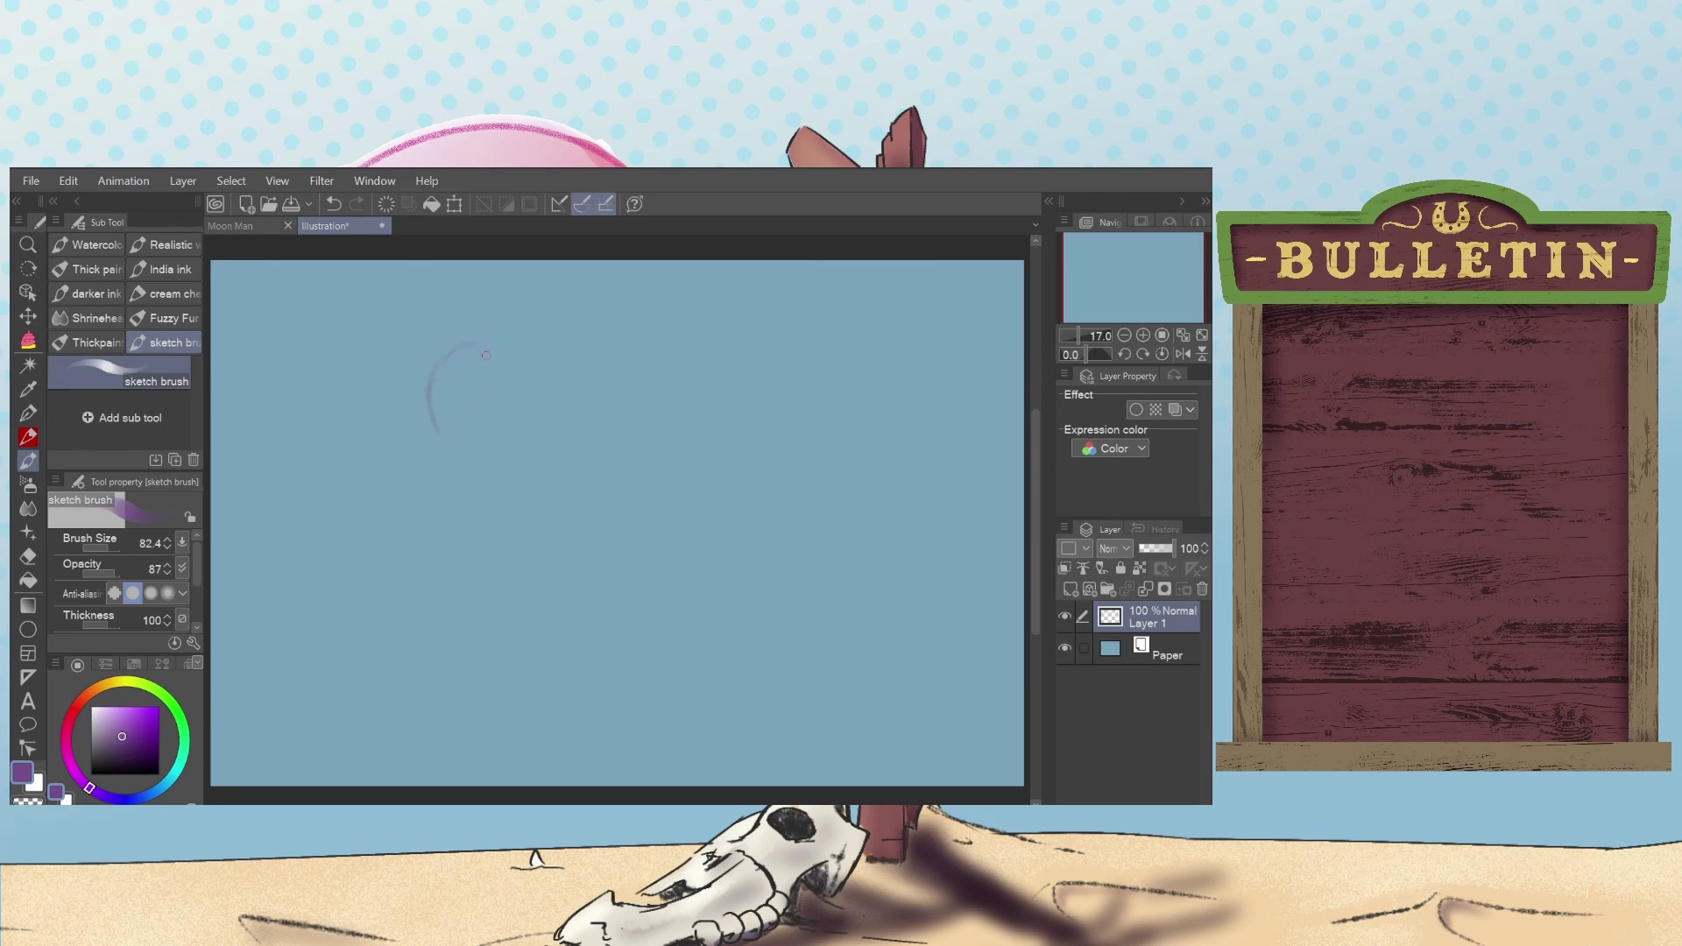
{"action": "mouse_move", "coordinate": [497, 364]}
{"action": "left_mouse_down"}
{"action": "mouse_move", "coordinate": [520, 398]}
{"action": "mouse_move", "coordinate": [436, 419]}
{"action": "mouse_move", "coordinate": [479, 468]}
{"action": "left_mouse_up"}
{"action": "left_click_drag", "start_coordinate": [651, 464], "coordinate": [692, 422]}
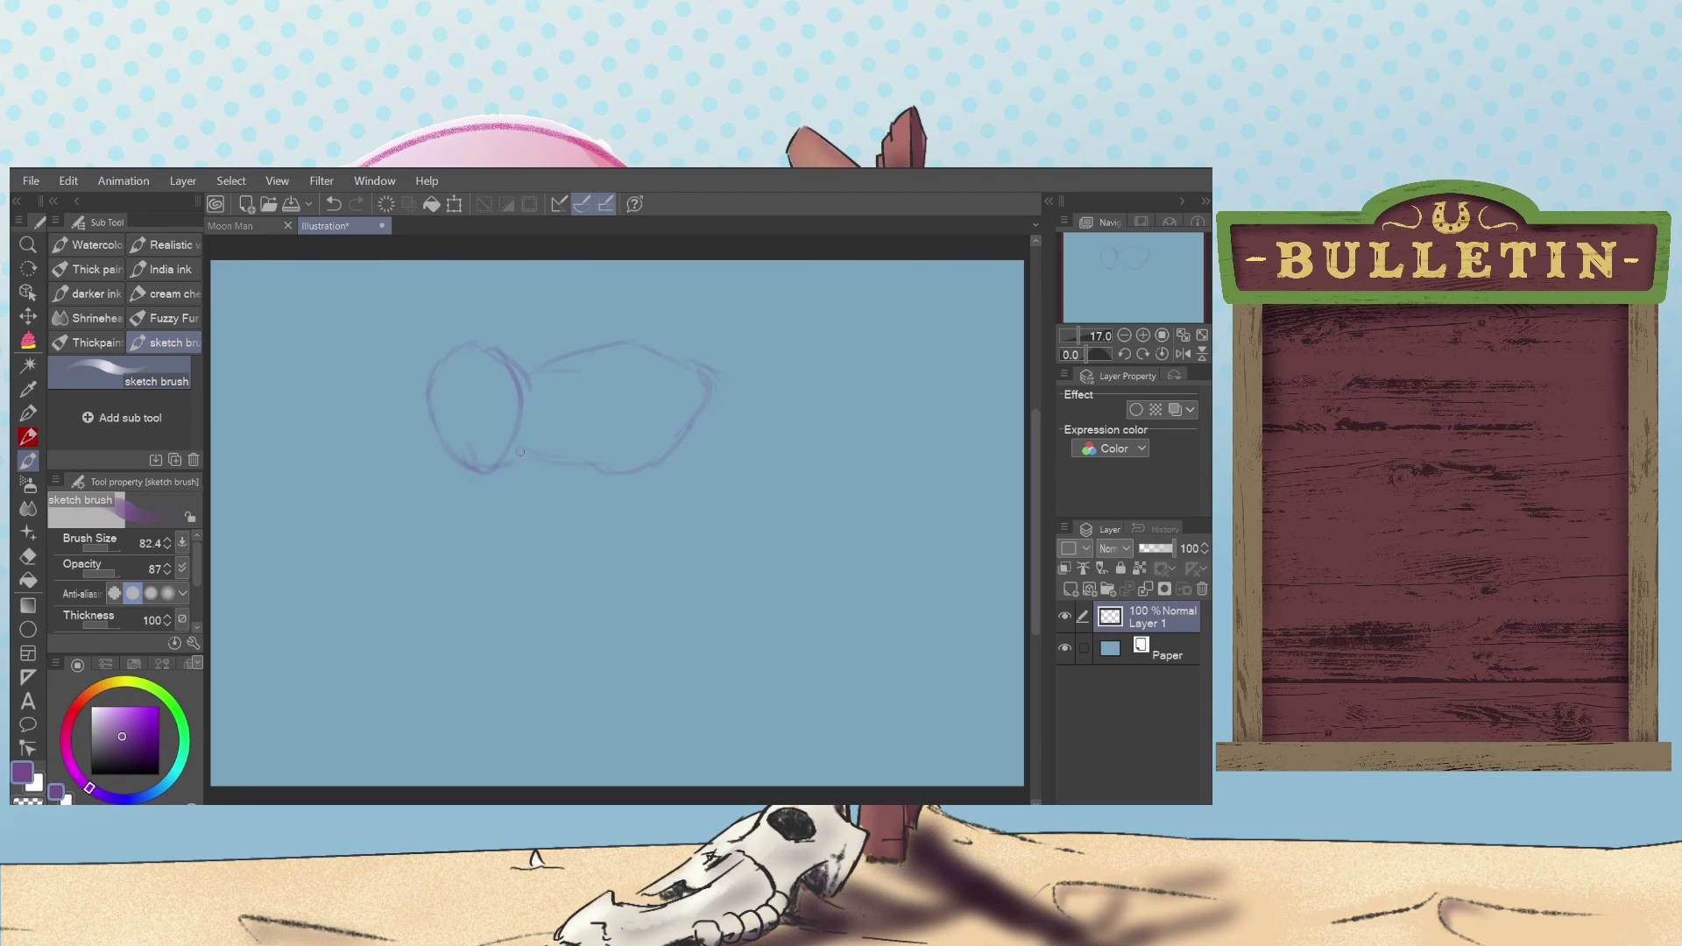
{"action": "left_click_drag", "start_coordinate": [500, 474], "coordinate": [547, 464]}
Step: Sketch a small rounded shape lower left of the head, with a second overlapping rounded shape beneath it
{"action": "mouse_move", "coordinate": [315, 444]}
{"action": "left_mouse_down"}
{"action": "mouse_move", "coordinate": [351, 432]}
{"action": "mouse_move", "coordinate": [358, 449]}
{"action": "left_mouse_up"}
{"action": "mouse_move", "coordinate": [371, 496]}
{"action": "left_mouse_down"}
{"action": "mouse_move", "coordinate": [327, 532]}
{"action": "mouse_move", "coordinate": [310, 504]}
{"action": "mouse_move", "coordinate": [361, 510]}
{"action": "mouse_move", "coordinate": [332, 517]}
{"action": "mouse_move", "coordinate": [295, 478]}
{"action": "left_mouse_up"}
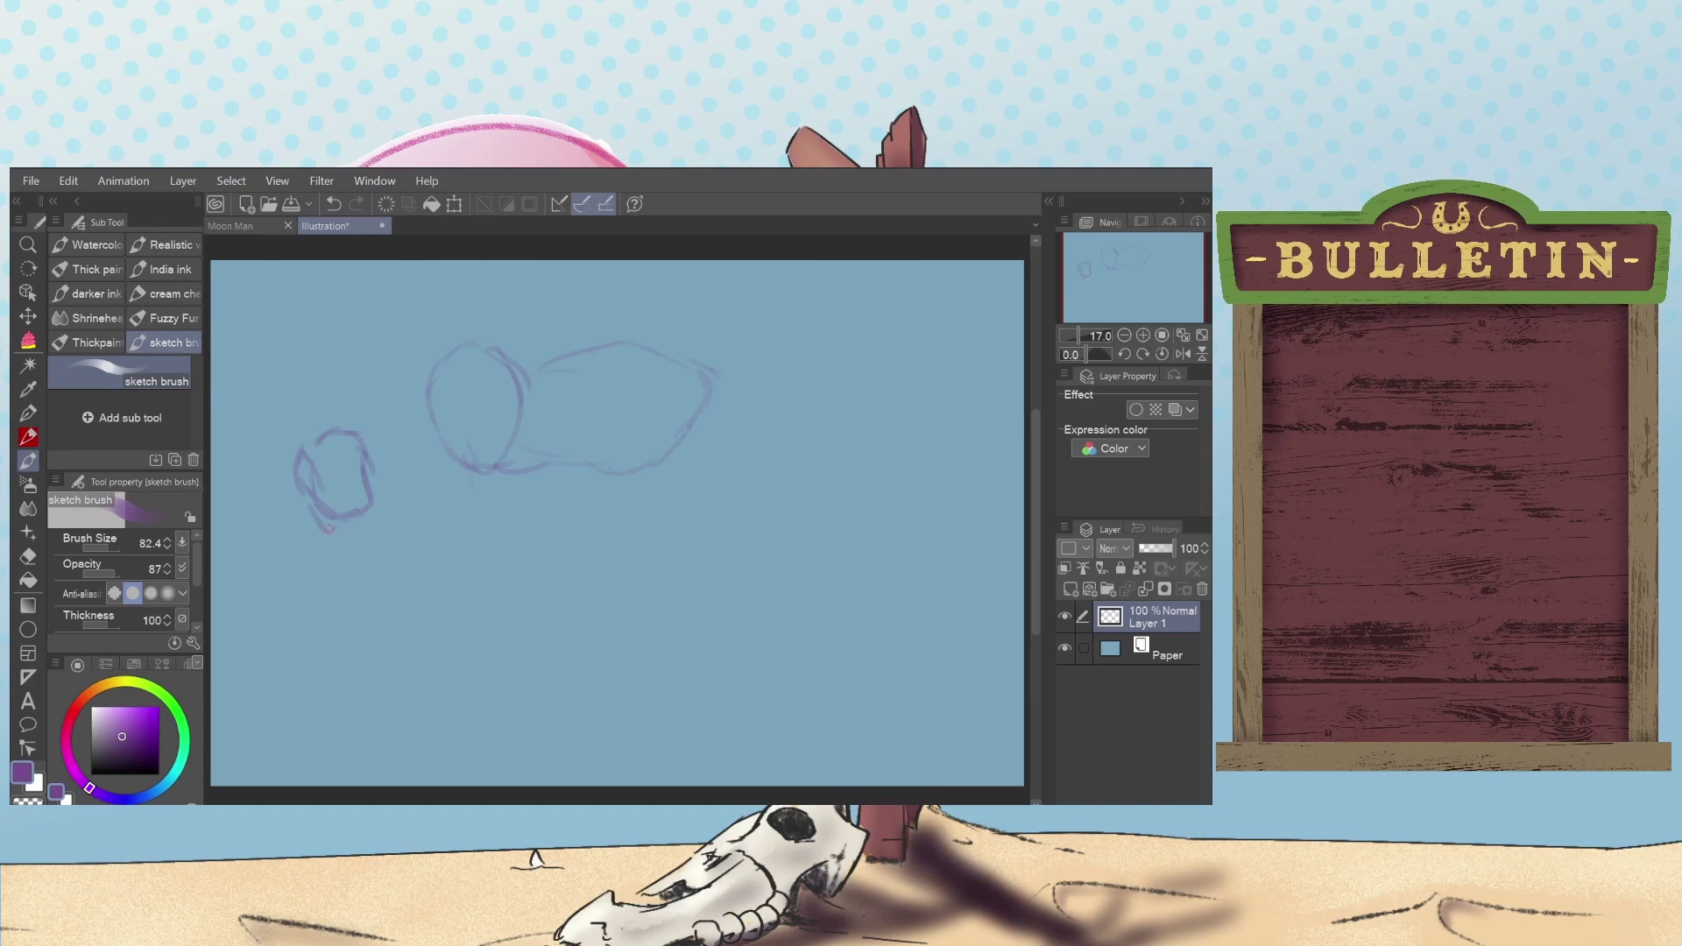
{"action": "left_click_drag", "start_coordinate": [338, 561], "coordinate": [392, 586]}
{"action": "left_click_drag", "start_coordinate": [400, 527], "coordinate": [374, 496]}
{"action": "key", "text": "ctrl+z"}
{"action": "key", "text": "ctrl+z"}
{"action": "key", "text": "ctrl+z"}
{"action": "key", "text": "ctrl+z"}
{"action": "left_click_drag", "start_coordinate": [338, 531], "coordinate": [400, 571]}
{"action": "left_click_drag", "start_coordinate": [377, 511], "coordinate": [380, 494]}
Step: Sketch angled limb lines connecting the lower rounded shape to the underside of the head
{"action": "left_click_drag", "start_coordinate": [410, 509], "coordinate": [460, 459]}
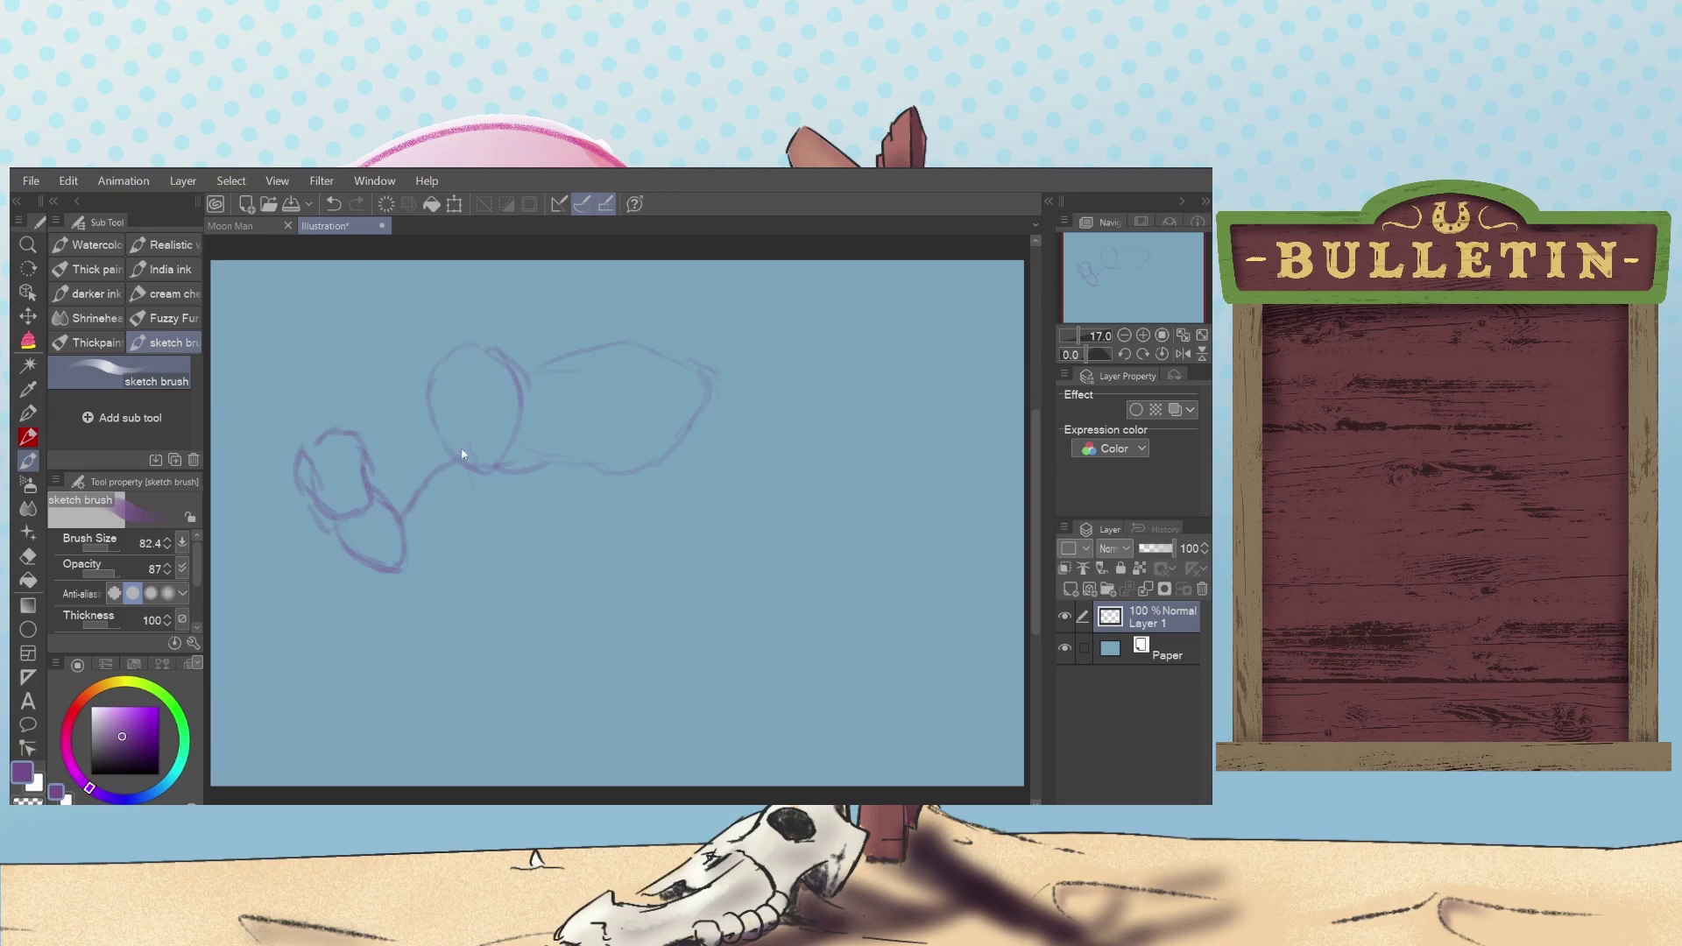
{"action": "key", "text": "ctrl+z"}
{"action": "mouse_move", "coordinate": [417, 491]}
{"action": "left_mouse_down"}
{"action": "mouse_move", "coordinate": [401, 517]}
{"action": "mouse_move", "coordinate": [448, 454]}
{"action": "left_mouse_up"}
{"action": "mouse_move", "coordinate": [404, 560]}
{"action": "left_mouse_down"}
{"action": "mouse_move", "coordinate": [482, 499]}
{"action": "mouse_move", "coordinate": [408, 475]}
{"action": "mouse_move", "coordinate": [435, 443]}
{"action": "left_mouse_up"}
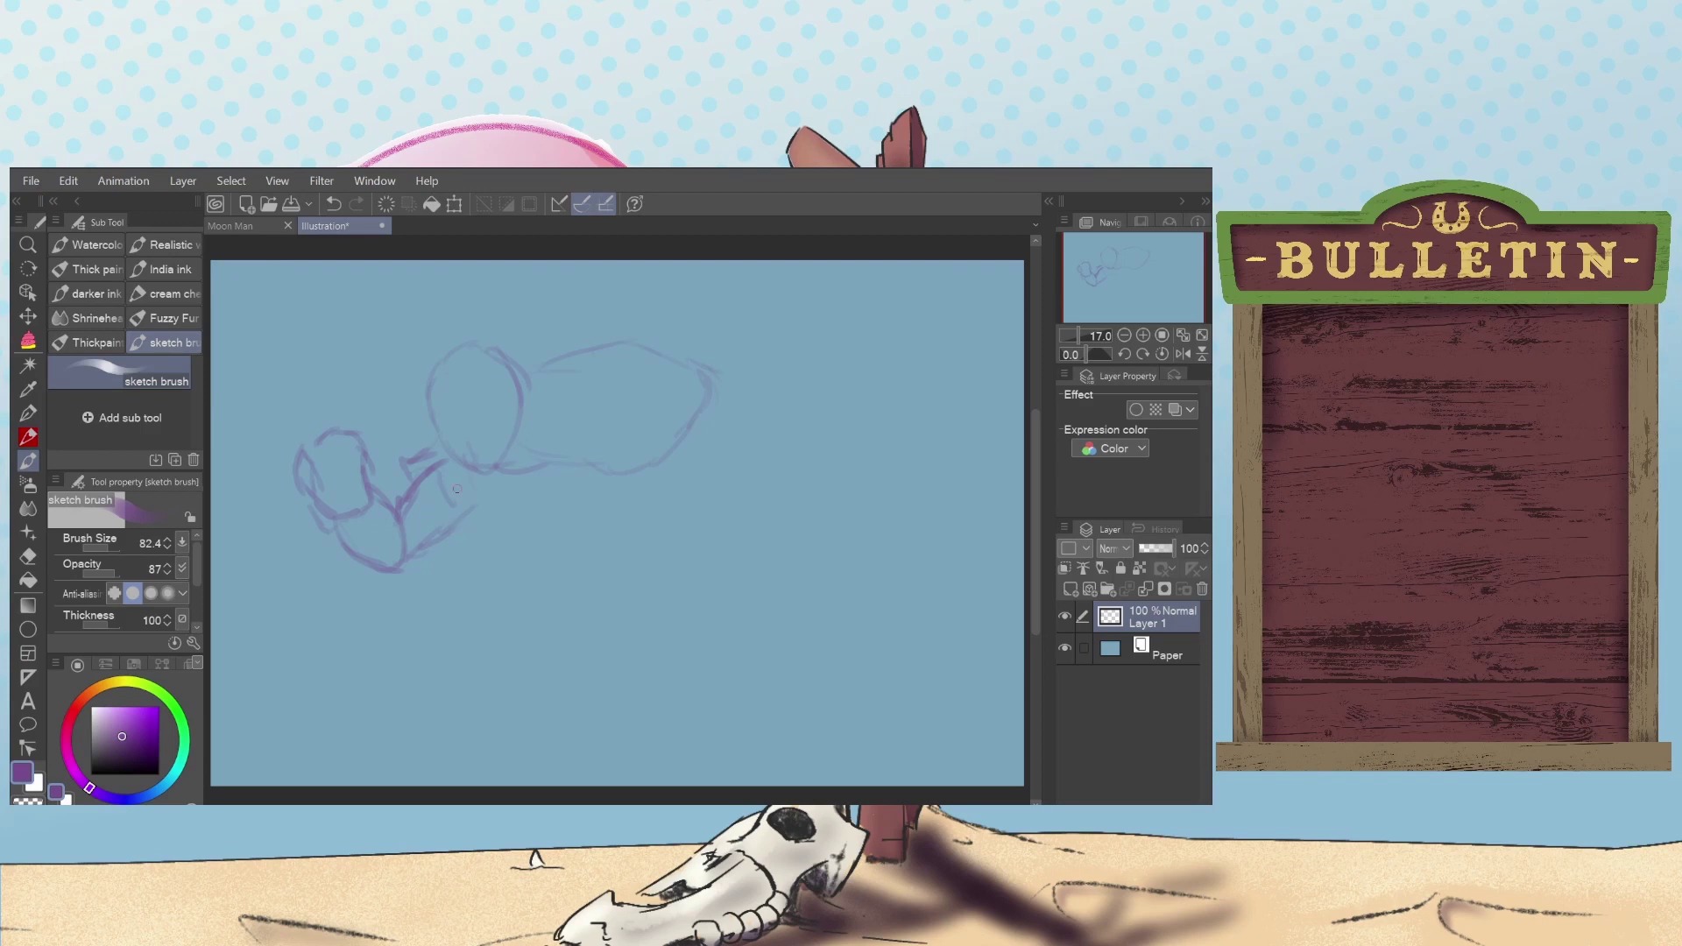
{"action": "mouse_move", "coordinate": [444, 473]}
{"action": "left_mouse_down"}
{"action": "mouse_move", "coordinate": [437, 453]}
{"action": "mouse_move", "coordinate": [416, 460]}
{"action": "left_mouse_up"}
{"action": "key", "text": "ctrl+z"}
{"action": "key", "text": "ctrl+y"}
{"action": "key", "text": "ctrl+z"}
Step: Add a faint guide stroke above the small rounded shapes and a slanted shaft with a forked end below them
{"action": "left_click_drag", "start_coordinate": [296, 386], "coordinate": [307, 421]}
{"action": "left_click_drag", "start_coordinate": [347, 518], "coordinate": [383, 609]}
{"action": "left_click_drag", "start_coordinate": [360, 552], "coordinate": [387, 598]}
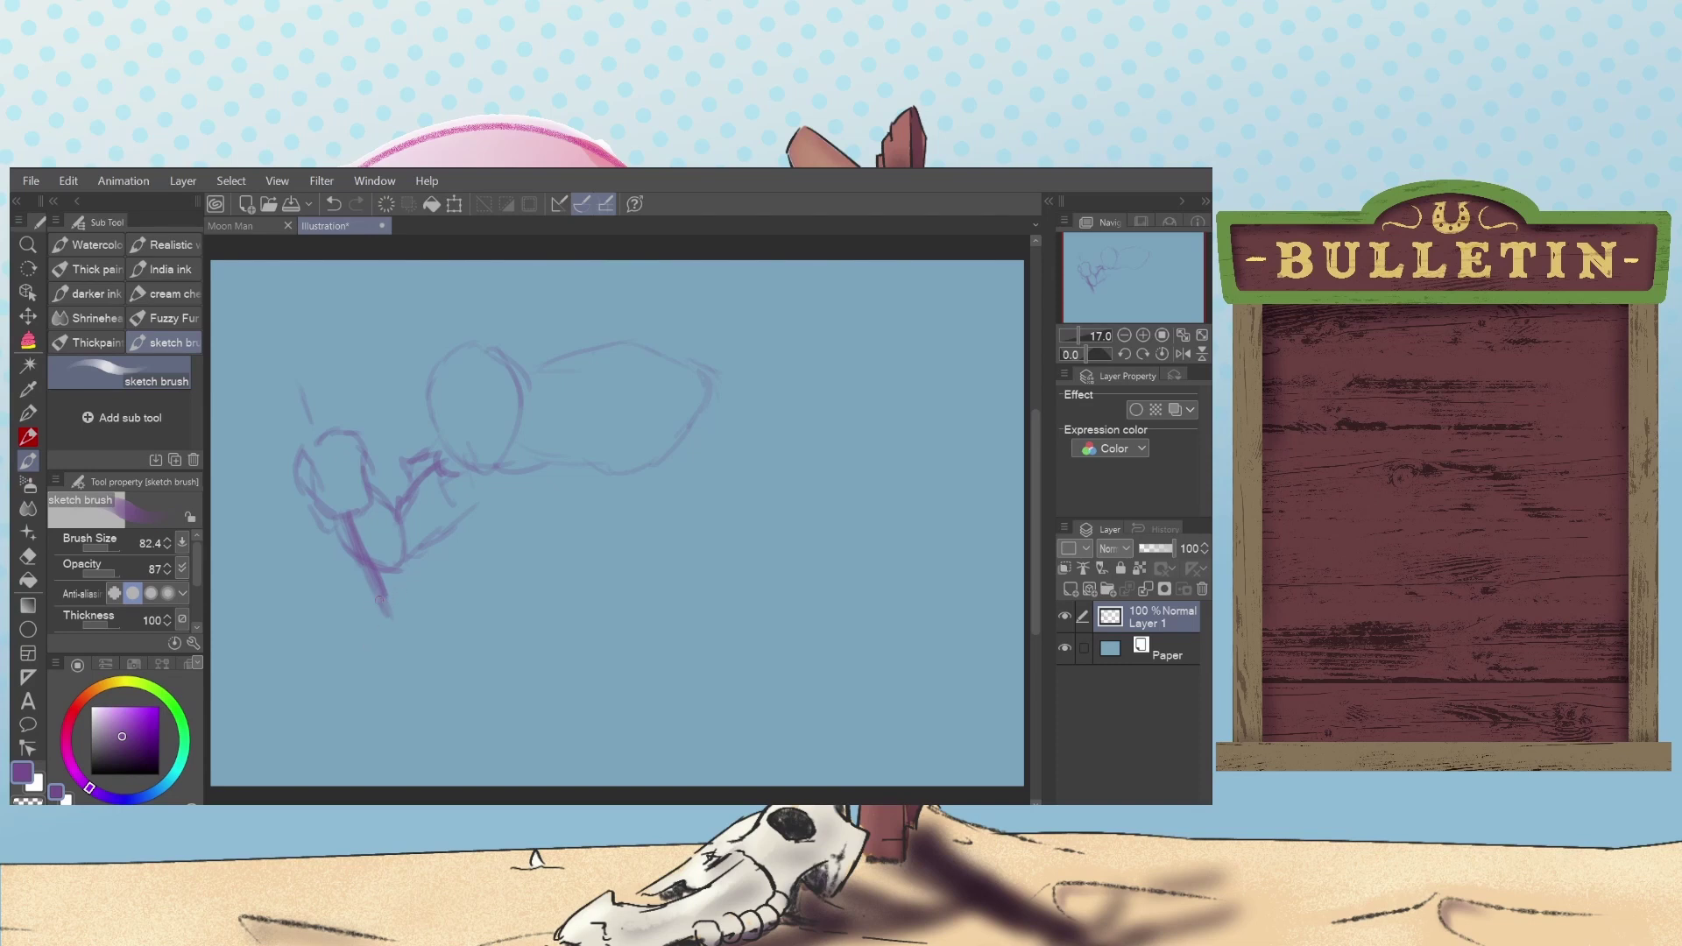
{"action": "mouse_move", "coordinate": [377, 623]}
{"action": "left_mouse_down"}
{"action": "mouse_move", "coordinate": [393, 611]}
{"action": "mouse_move", "coordinate": [399, 631]}
{"action": "mouse_move", "coordinate": [396, 602]}
{"action": "mouse_move", "coordinate": [411, 634]}
{"action": "left_mouse_up"}
{"action": "mouse_move", "coordinate": [375, 628]}
{"action": "left_mouse_down"}
{"action": "mouse_move", "coordinate": [342, 523]}
{"action": "mouse_move", "coordinate": [367, 551]}
{"action": "left_mouse_up"}
{"action": "mouse_move", "coordinate": [375, 618]}
{"action": "left_mouse_down"}
{"action": "mouse_move", "coordinate": [388, 642]}
{"action": "mouse_move", "coordinate": [379, 603]}
{"action": "left_mouse_up"}
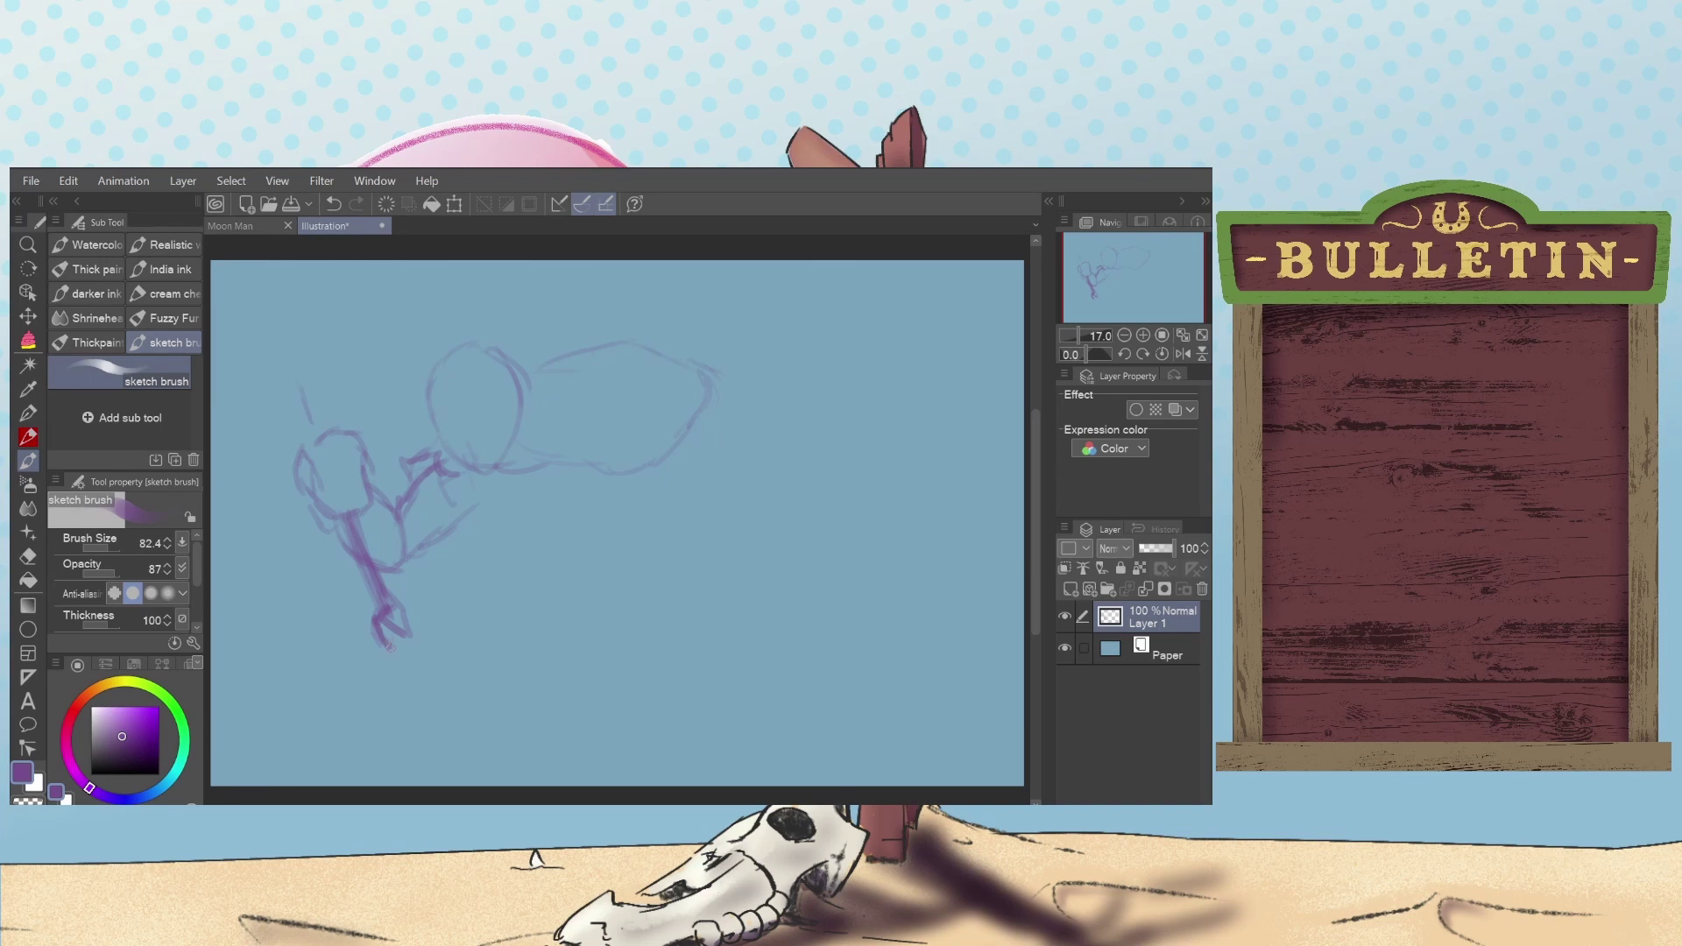
Step: Complete the shaft's pointed end with inner detail and thicken both sides of the shaft
{"action": "left_click_drag", "start_coordinate": [390, 647], "coordinate": [402, 661]}
{"action": "key", "text": "ctrl+z"}
{"action": "left_click_drag", "start_coordinate": [387, 643], "coordinate": [410, 657]}
{"action": "left_click_drag", "start_coordinate": [397, 618], "coordinate": [394, 619]}
{"action": "mouse_move", "coordinate": [395, 646]}
{"action": "left_mouse_down"}
{"action": "mouse_move", "coordinate": [412, 659]}
{"action": "mouse_move", "coordinate": [410, 637]}
{"action": "left_mouse_up"}
{"action": "mouse_move", "coordinate": [383, 596]}
{"action": "left_mouse_down"}
{"action": "mouse_move", "coordinate": [393, 614]}
{"action": "mouse_move", "coordinate": [342, 513]}
{"action": "left_mouse_up"}
{"action": "left_click_drag", "start_coordinate": [374, 605], "coordinate": [363, 583]}
{"action": "left_click_drag", "start_coordinate": [355, 518], "coordinate": [390, 611]}
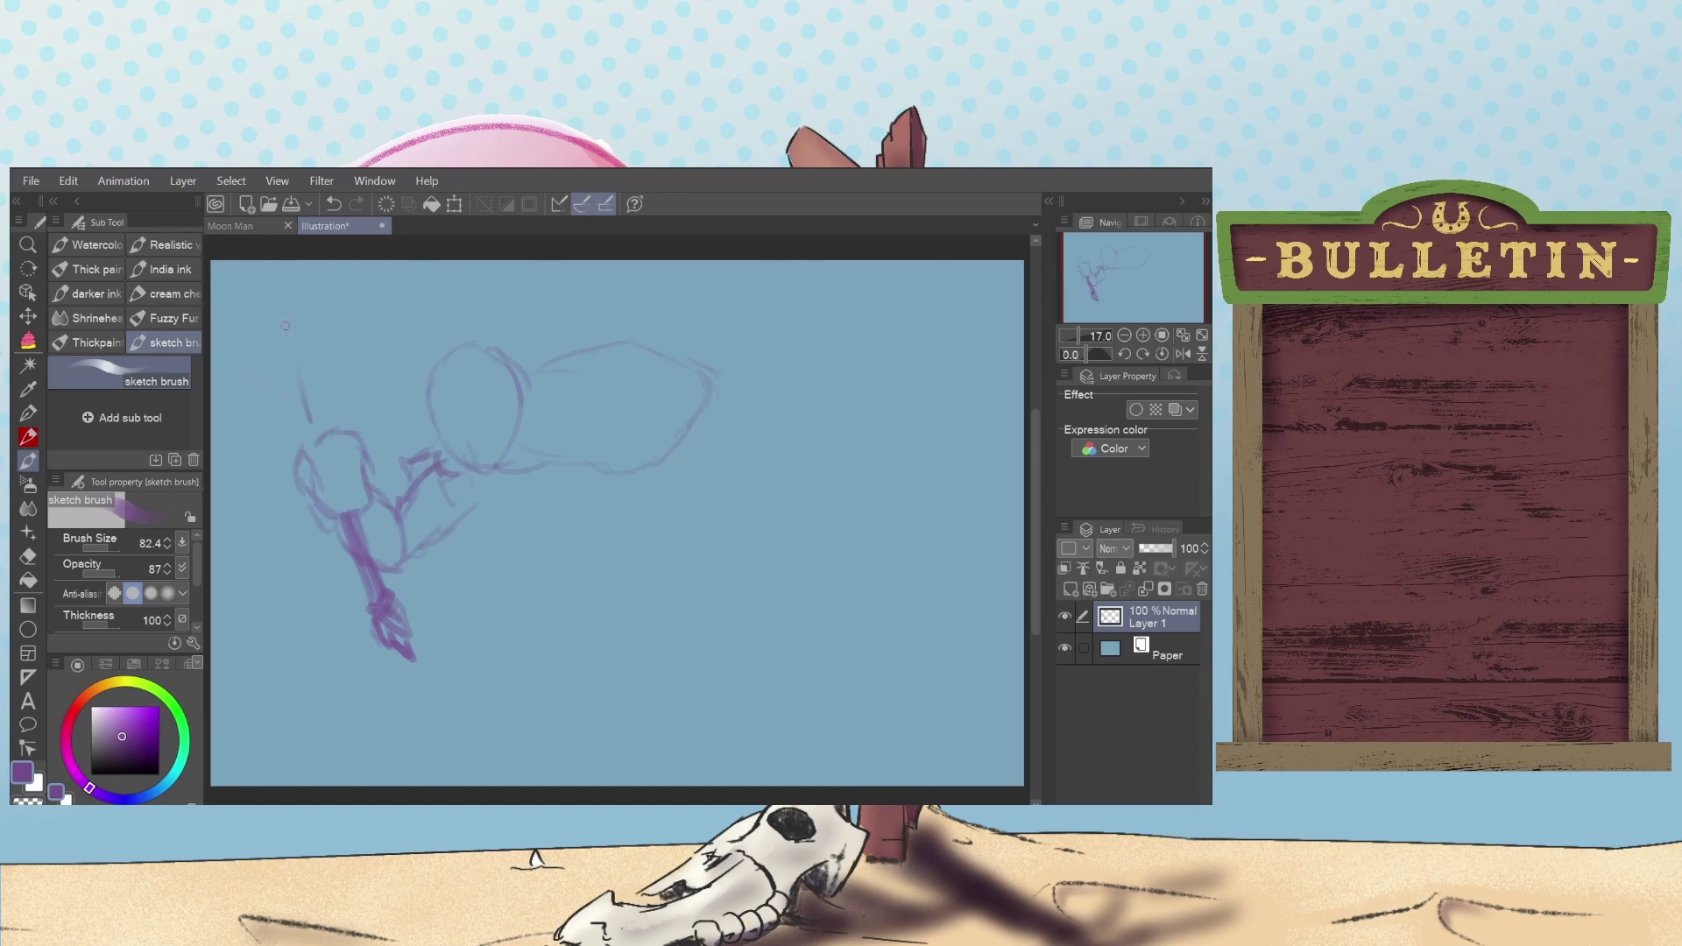
Step: Draw two round eyes side by side on the head oval
{"action": "mouse_move", "coordinate": [440, 401]}
{"action": "left_mouse_down"}
{"action": "mouse_move", "coordinate": [457, 421]}
{"action": "mouse_move", "coordinate": [439, 399]}
{"action": "mouse_move", "coordinate": [496, 417]}
{"action": "mouse_move", "coordinate": [469, 378]}
{"action": "mouse_move", "coordinate": [488, 407]}
{"action": "mouse_move", "coordinate": [465, 405]}
{"action": "left_mouse_up"}
{"action": "key", "text": "ctrl+z"}
{"action": "key", "text": "ctrl+z"}
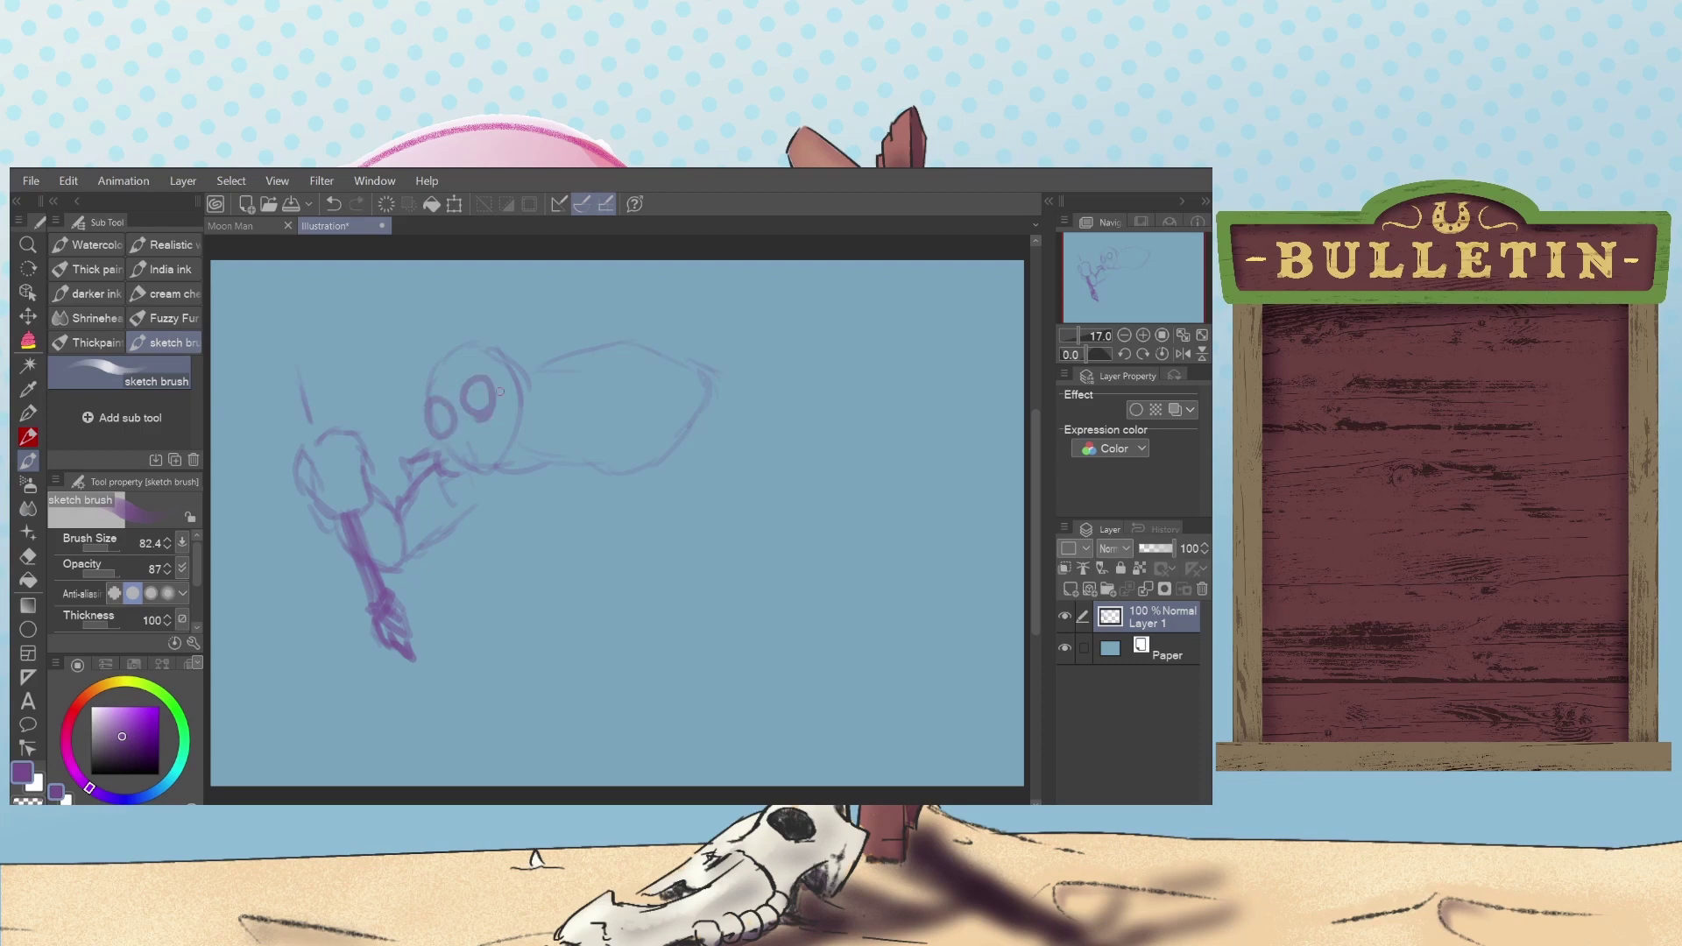
{"action": "key", "text": "ctrl+z"}
Step: Sketch a rounded cap outline over the top of the head with a pointed flick at its back edge
{"action": "mouse_move", "coordinate": [419, 409]}
{"action": "left_mouse_down"}
{"action": "mouse_move", "coordinate": [445, 328]}
{"action": "mouse_move", "coordinate": [492, 339]}
{"action": "mouse_move", "coordinate": [452, 329]}
{"action": "left_mouse_up"}
{"action": "key", "text": "ctrl+z"}
{"action": "key", "text": "ctrl+z"}
{"action": "mouse_move", "coordinate": [426, 364]}
{"action": "left_mouse_down"}
{"action": "mouse_move", "coordinate": [466, 328]}
{"action": "mouse_move", "coordinate": [447, 326]}
{"action": "mouse_move", "coordinate": [514, 344]}
{"action": "mouse_move", "coordinate": [487, 323]}
{"action": "mouse_move", "coordinate": [520, 354]}
{"action": "left_mouse_up"}
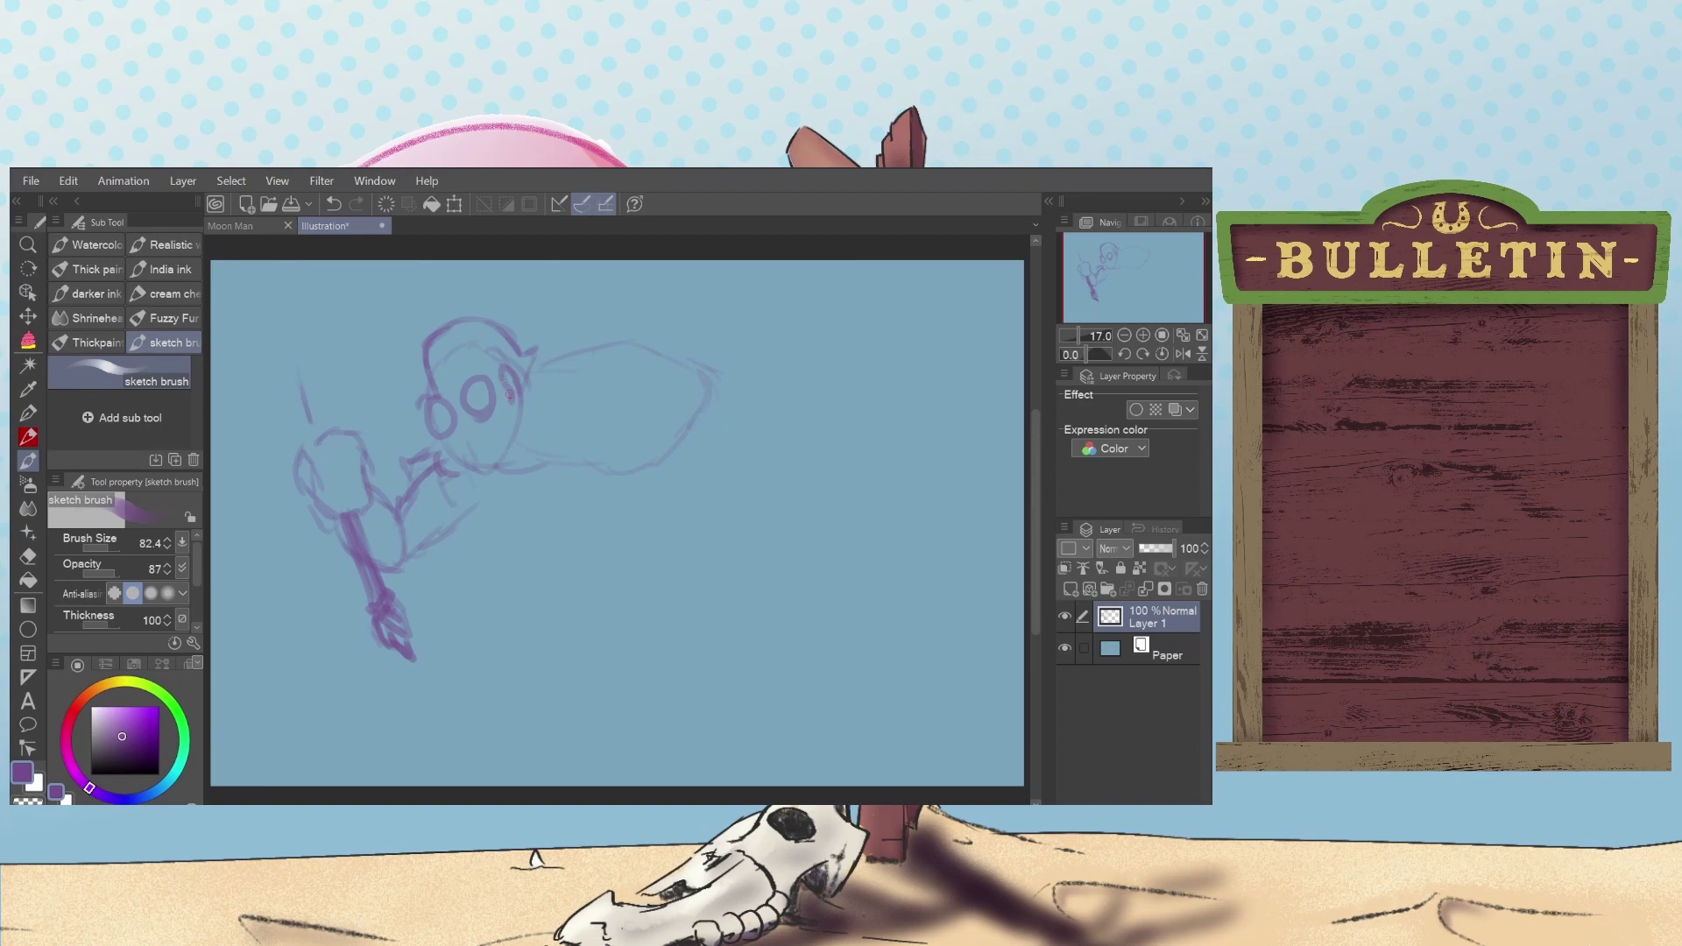
{"action": "mouse_move", "coordinate": [511, 389]}
{"action": "left_mouse_down"}
{"action": "mouse_move", "coordinate": [503, 402]}
{"action": "mouse_move", "coordinate": [495, 355]}
{"action": "mouse_move", "coordinate": [517, 387]}
{"action": "mouse_move", "coordinate": [530, 355]}
{"action": "left_mouse_up"}
{"action": "key", "text": "ctrl+z"}
Step: Add a curved inner band across the head's cap and an outer curve along its front side
{"action": "left_click_drag", "start_coordinate": [455, 376], "coordinate": [446, 349]}
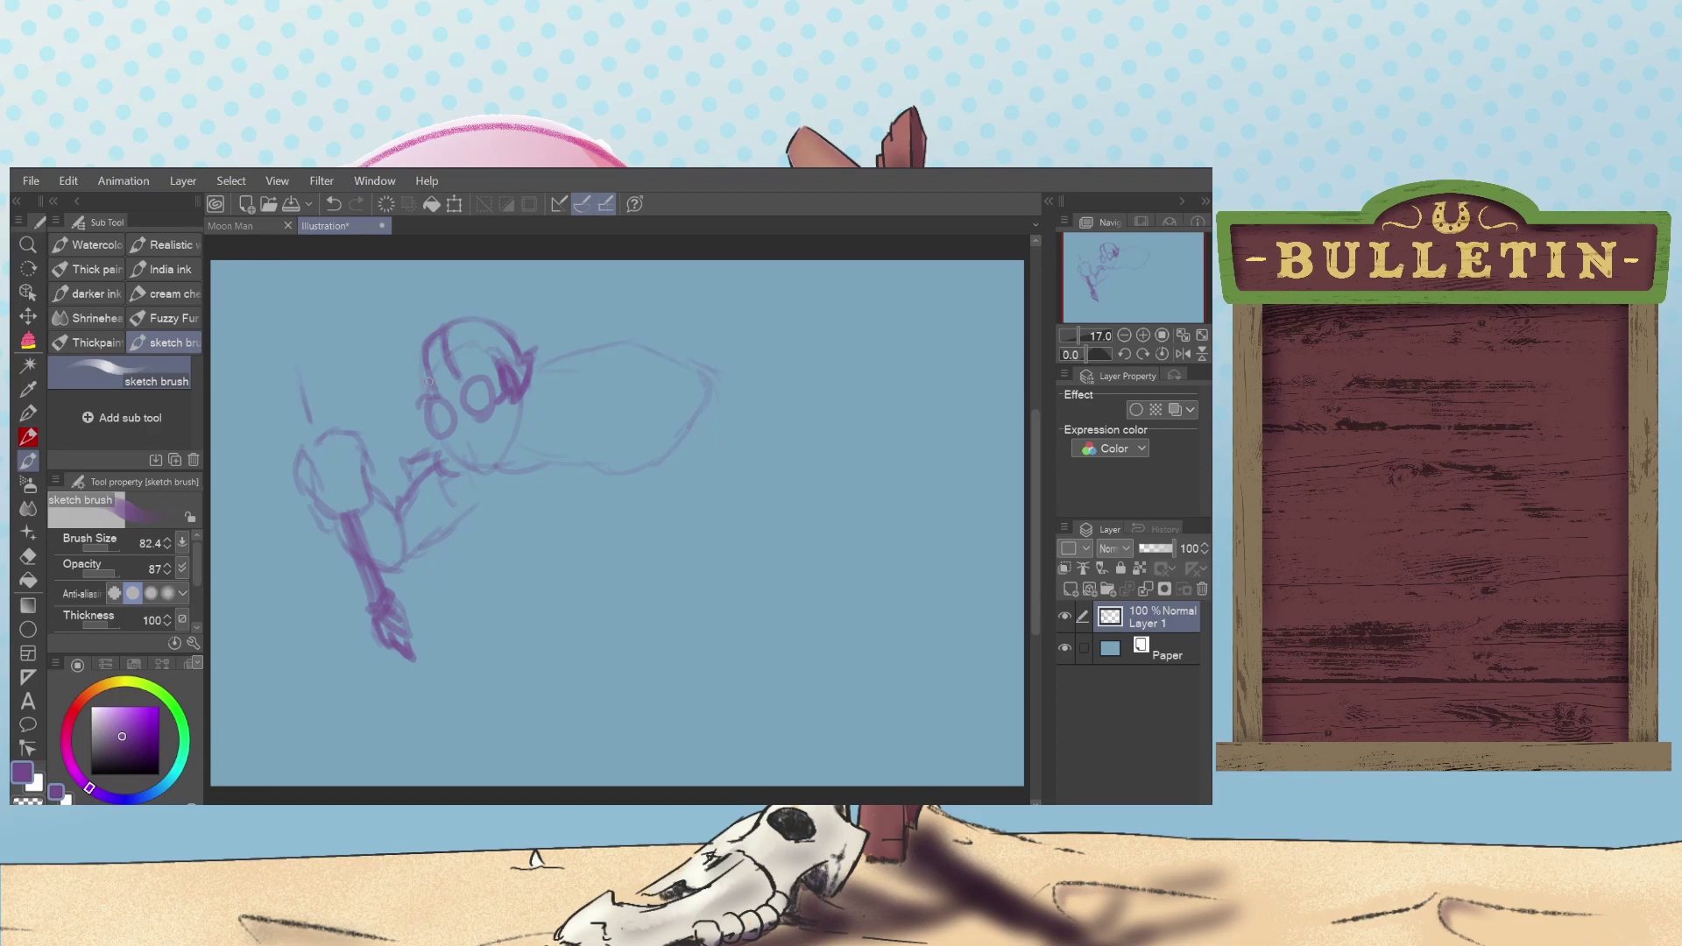
{"action": "mouse_move", "coordinate": [429, 350]}
{"action": "left_mouse_down"}
{"action": "mouse_move", "coordinate": [416, 407]}
{"action": "mouse_move", "coordinate": [505, 357]}
{"action": "left_mouse_up"}
{"action": "key", "text": "ctrl+z"}
{"action": "key", "text": "ctrl+z"}
{"action": "left_click_drag", "start_coordinate": [413, 402], "coordinate": [413, 345]}
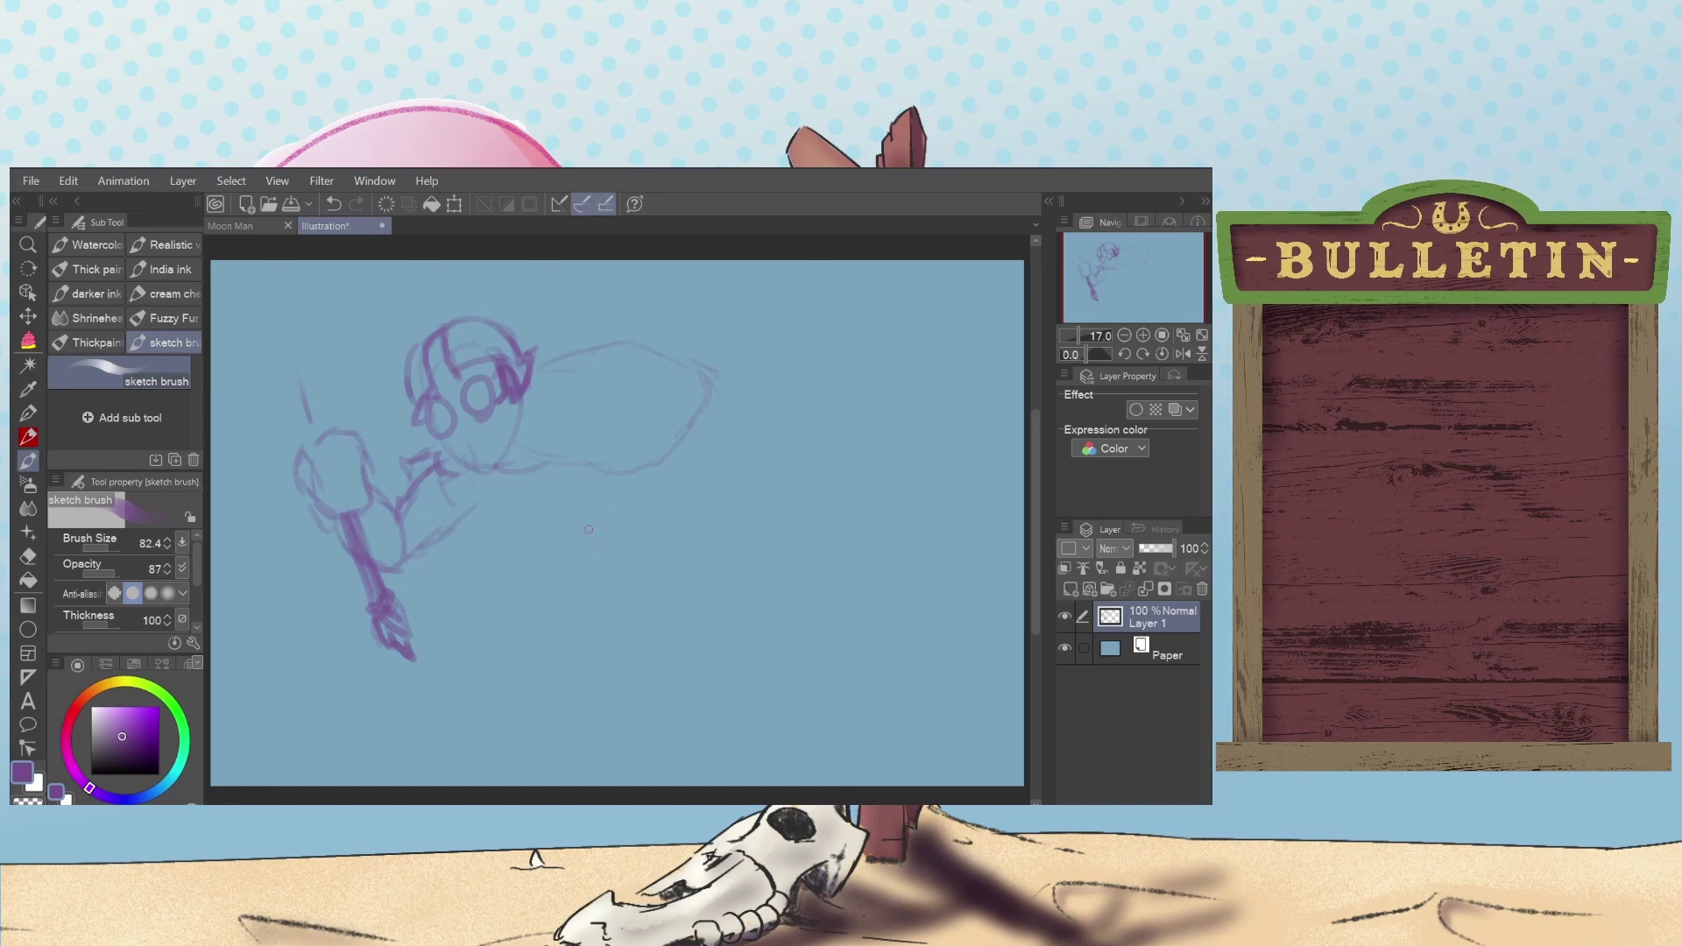
Step: Sketch a long near-vertical line down from the body, ending in a short angled stroke at its base
{"action": "mouse_move", "coordinate": [538, 631]}
{"action": "left_mouse_down"}
{"action": "mouse_move", "coordinate": [521, 639]}
{"action": "mouse_move", "coordinate": [515, 604]}
{"action": "mouse_move", "coordinate": [569, 440]}
{"action": "left_mouse_up"}
{"action": "key", "text": "ctrl+z"}
{"action": "mouse_move", "coordinate": [555, 729]}
{"action": "left_mouse_down"}
{"action": "mouse_move", "coordinate": [515, 699]}
{"action": "mouse_move", "coordinate": [547, 430]}
{"action": "mouse_move", "coordinate": [626, 397]}
{"action": "left_mouse_up"}
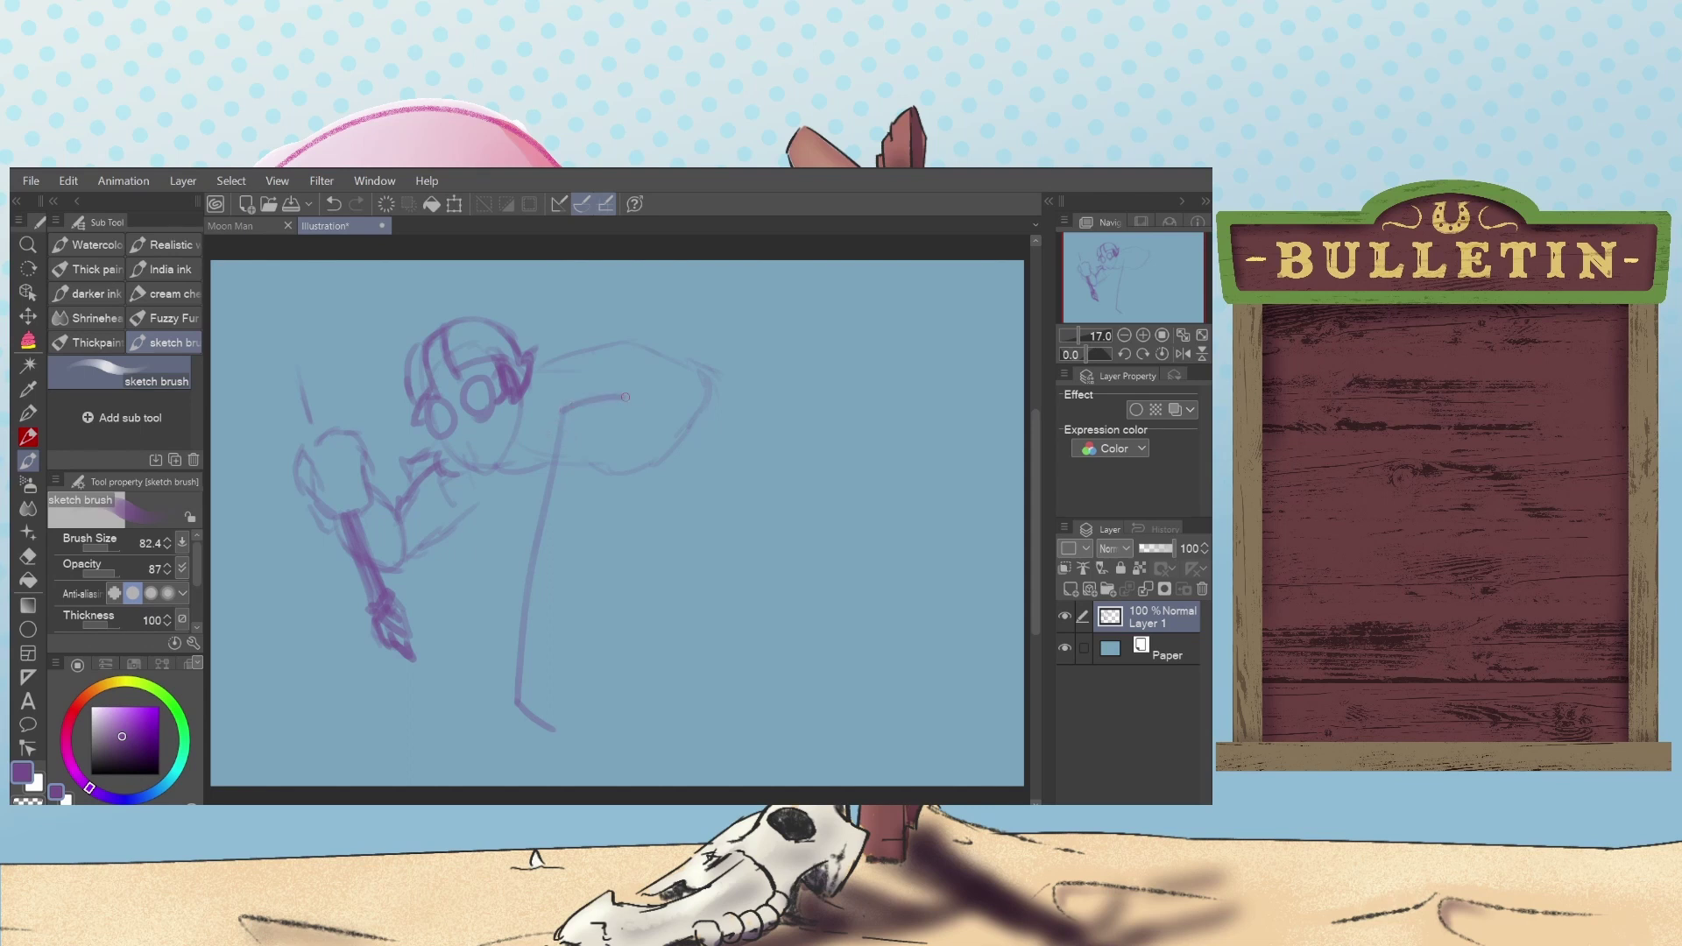
Step: Sketch a round shape at the body's far end and link its top to the long vertical line
{"action": "mouse_move", "coordinate": [653, 523]}
{"action": "left_mouse_down"}
{"action": "mouse_move", "coordinate": [632, 491]}
{"action": "mouse_move", "coordinate": [708, 386]}
{"action": "left_mouse_up"}
{"action": "mouse_move", "coordinate": [653, 521]}
{"action": "left_mouse_down"}
{"action": "mouse_move", "coordinate": [707, 514]}
{"action": "mouse_move", "coordinate": [737, 401]}
{"action": "mouse_move", "coordinate": [698, 458]}
{"action": "mouse_move", "coordinate": [714, 366]}
{"action": "left_mouse_up"}
{"action": "key", "text": "ctrl+z"}
{"action": "key", "text": "ctrl+z"}
{"action": "key", "text": "ctrl+z"}
{"action": "key", "text": "ctrl+z"}
{"action": "mouse_move", "coordinate": [652, 362]}
{"action": "left_mouse_down"}
{"action": "mouse_move", "coordinate": [631, 389]}
{"action": "mouse_move", "coordinate": [674, 443]}
{"action": "mouse_move", "coordinate": [617, 366]}
{"action": "mouse_move", "coordinate": [566, 371]}
{"action": "left_mouse_up"}
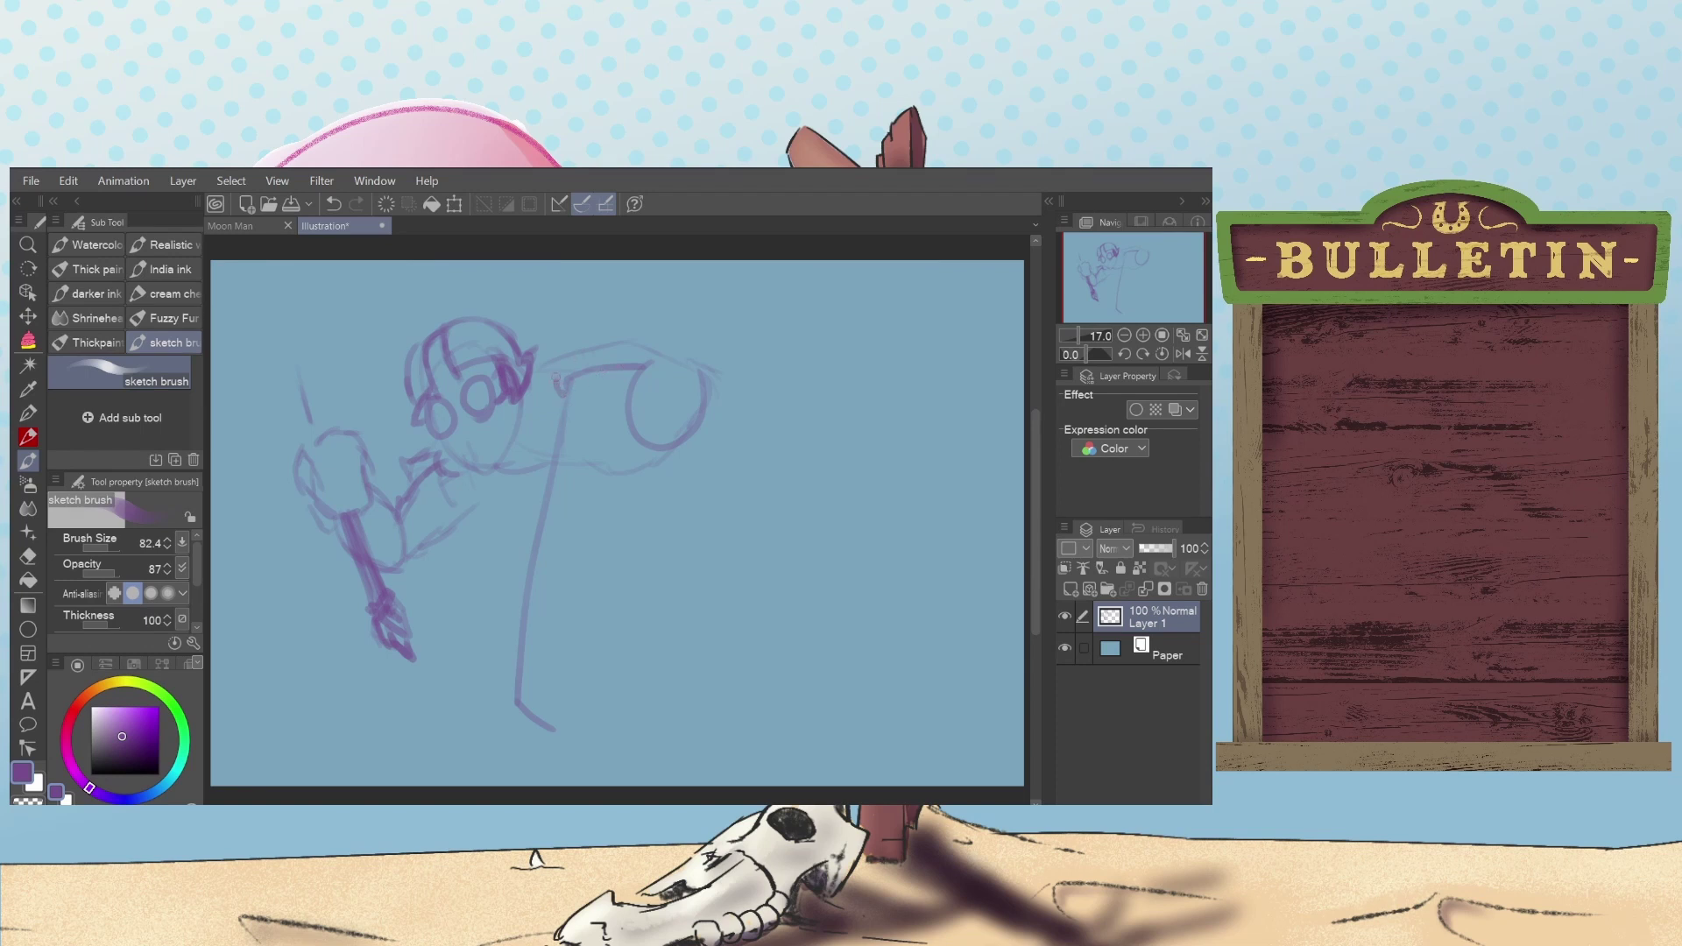
Step: Double the edge linking the vertical line and round shape, then try a parallel band above it
{"action": "mouse_move", "coordinate": [556, 377]}
{"action": "left_mouse_down"}
{"action": "mouse_move", "coordinate": [636, 353]}
{"action": "mouse_move", "coordinate": [562, 357]}
{"action": "mouse_move", "coordinate": [663, 360]}
{"action": "left_mouse_up"}
{"action": "key", "text": "ctrl+z"}
{"action": "key", "text": "ctrl+z"}
{"action": "mouse_move", "coordinate": [565, 340]}
{"action": "left_mouse_down"}
{"action": "mouse_move", "coordinate": [633, 318]}
{"action": "mouse_move", "coordinate": [665, 347]}
{"action": "left_mouse_up"}
{"action": "key", "text": "ctrl+z"}
{"action": "left_click_drag", "start_coordinate": [564, 344], "coordinate": [661, 348]}
{"action": "key", "text": "ctrl+z"}
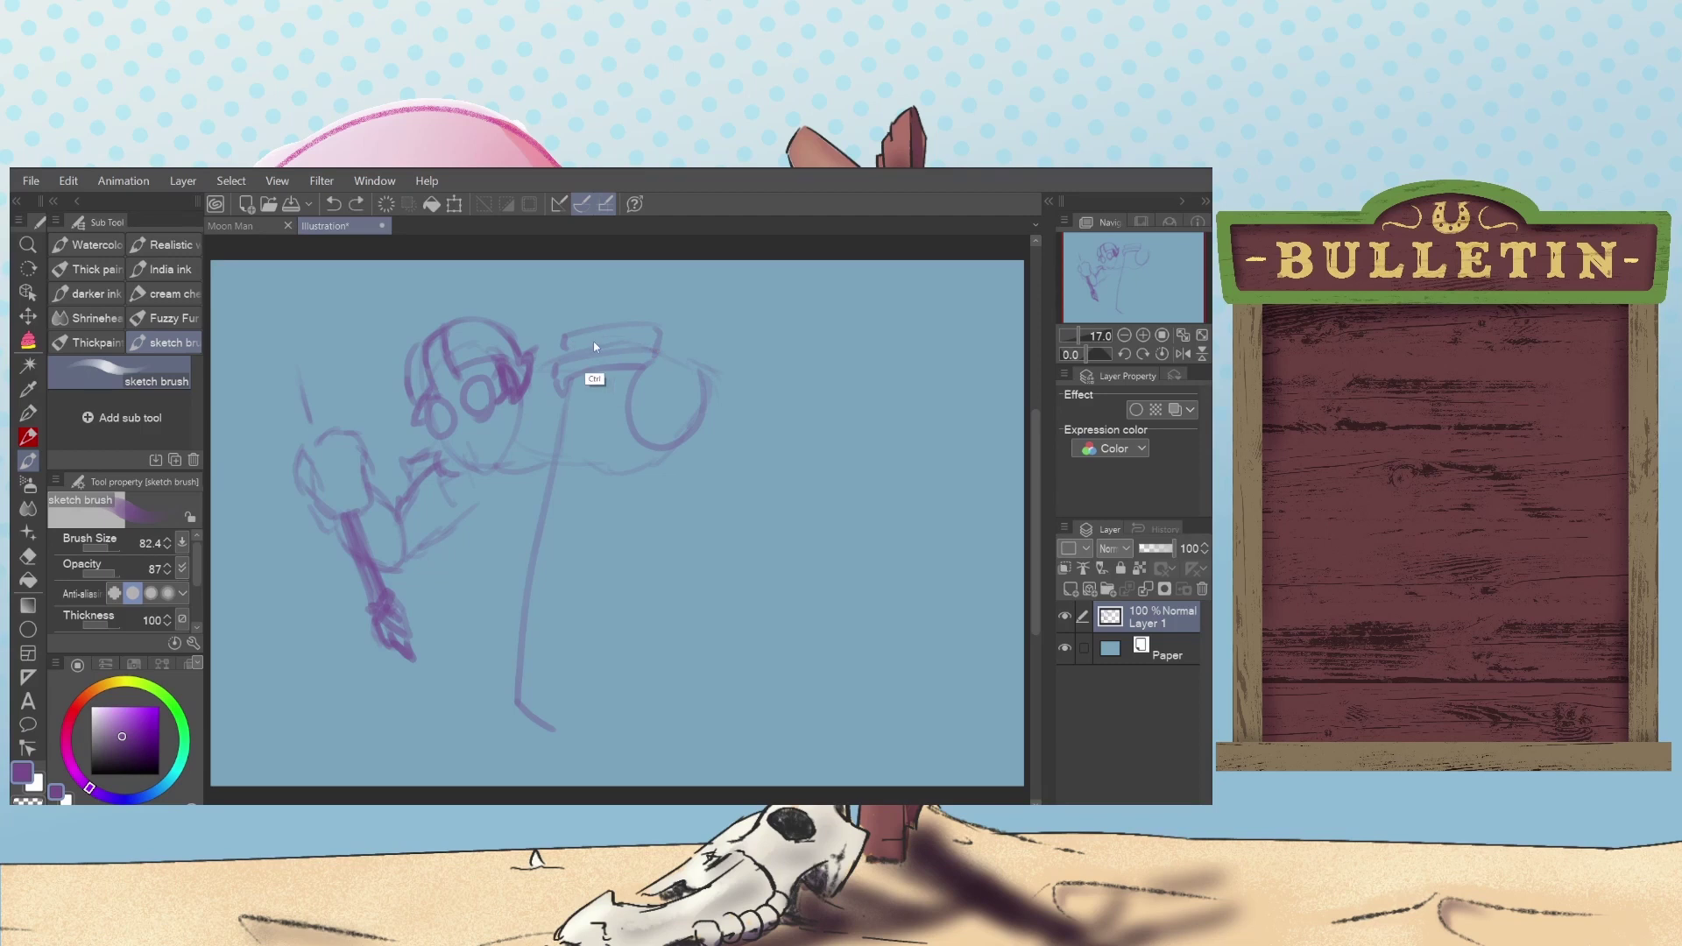
Step: Redraw the band's upper edge, compare with and without it, and darken the round shape's outline
{"action": "left_click_drag", "start_coordinate": [565, 343], "coordinate": [669, 344]}
{"action": "key", "text": "ctrl+z"}
{"action": "left_click_drag", "start_coordinate": [565, 331], "coordinate": [657, 338]}
{"action": "key", "text": "ctrl+z"}
{"action": "key", "text": "ctrl+y"}
{"action": "key", "text": "ctrl+z"}
{"action": "key", "text": "ctrl+y"}
{"action": "key", "text": "ctrl+z"}
{"action": "key", "text": "ctrl+y"}
{"action": "mouse_move", "coordinate": [647, 364]}
{"action": "left_mouse_down"}
{"action": "mouse_move", "coordinate": [623, 415]}
{"action": "mouse_move", "coordinate": [655, 441]}
{"action": "mouse_move", "coordinate": [667, 411]}
{"action": "mouse_move", "coordinate": [704, 402]}
{"action": "left_mouse_up"}
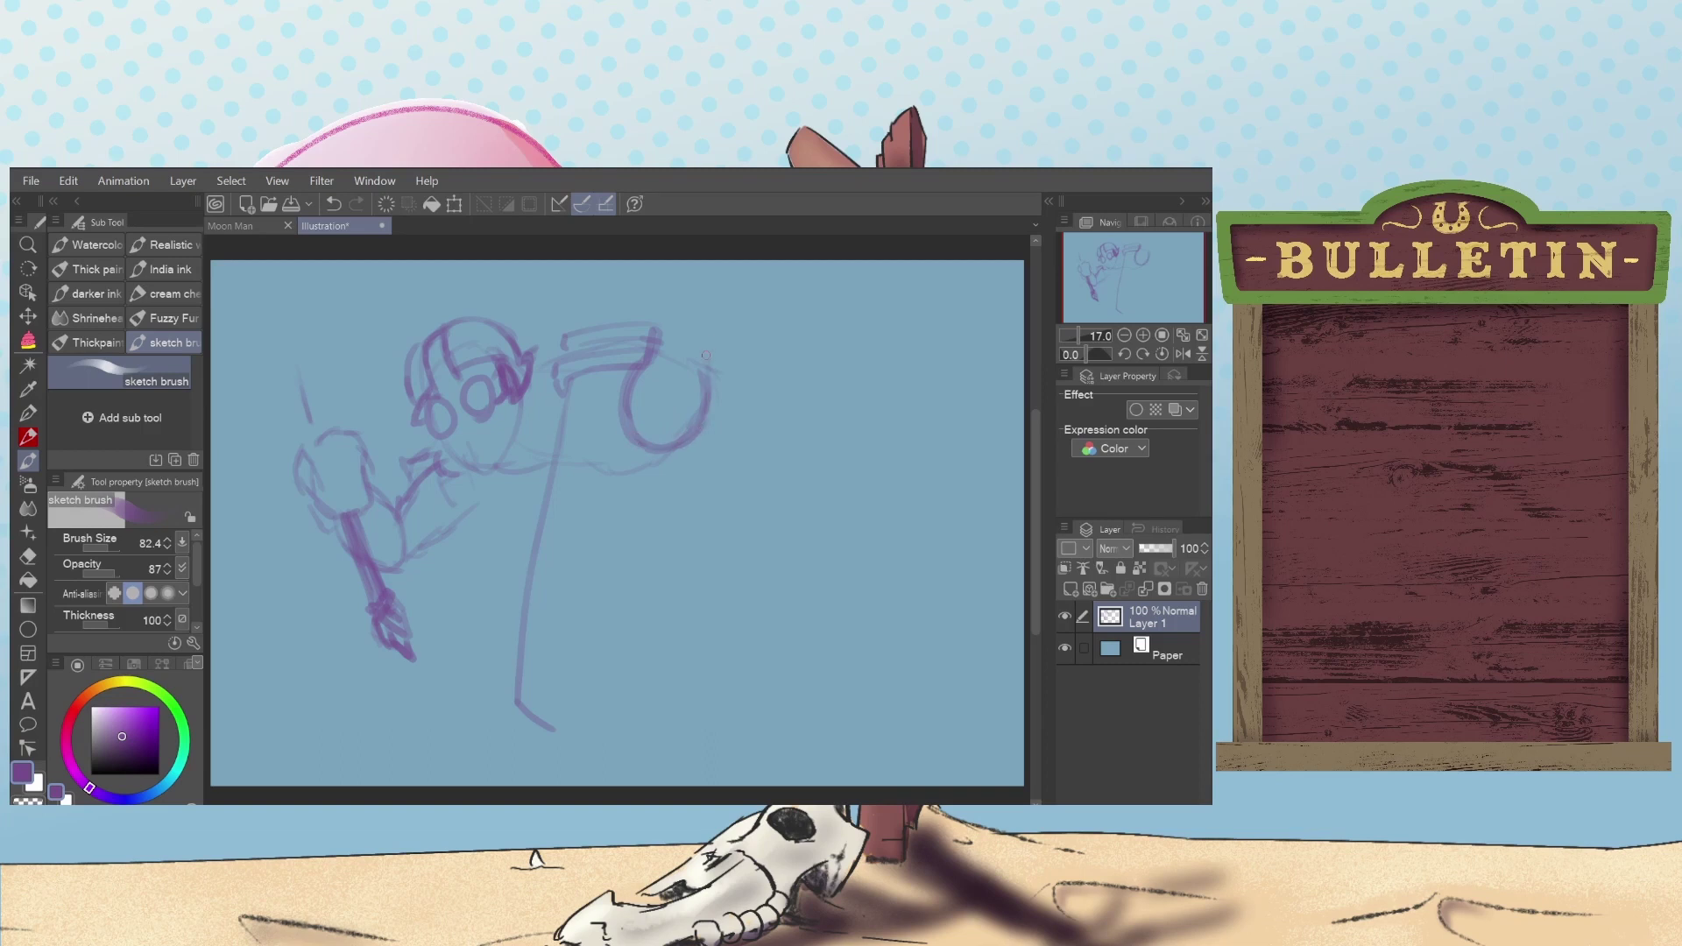
Step: Sketch a slanted block on top of the band and a tall curved line beyond the round shape
{"action": "left_click_drag", "start_coordinate": [559, 347], "coordinate": [581, 328]}
{"action": "mouse_move", "coordinate": [579, 330]}
{"action": "left_mouse_down"}
{"action": "mouse_move", "coordinate": [583, 296]}
{"action": "mouse_move", "coordinate": [665, 270]}
{"action": "mouse_move", "coordinate": [652, 366]}
{"action": "left_mouse_up"}
{"action": "key", "text": "ctrl+z"}
{"action": "key", "text": "ctrl+z"}
{"action": "mouse_move", "coordinate": [681, 279]}
{"action": "left_mouse_down"}
{"action": "mouse_move", "coordinate": [676, 341]}
{"action": "mouse_move", "coordinate": [667, 270]}
{"action": "mouse_move", "coordinate": [647, 333]}
{"action": "mouse_move", "coordinate": [714, 317]}
{"action": "mouse_move", "coordinate": [728, 280]}
{"action": "mouse_move", "coordinate": [712, 344]}
{"action": "left_mouse_up"}
{"action": "key", "text": "ctrl+z"}
{"action": "key", "text": "ctrl+z"}
{"action": "key", "text": "ctrl+z"}
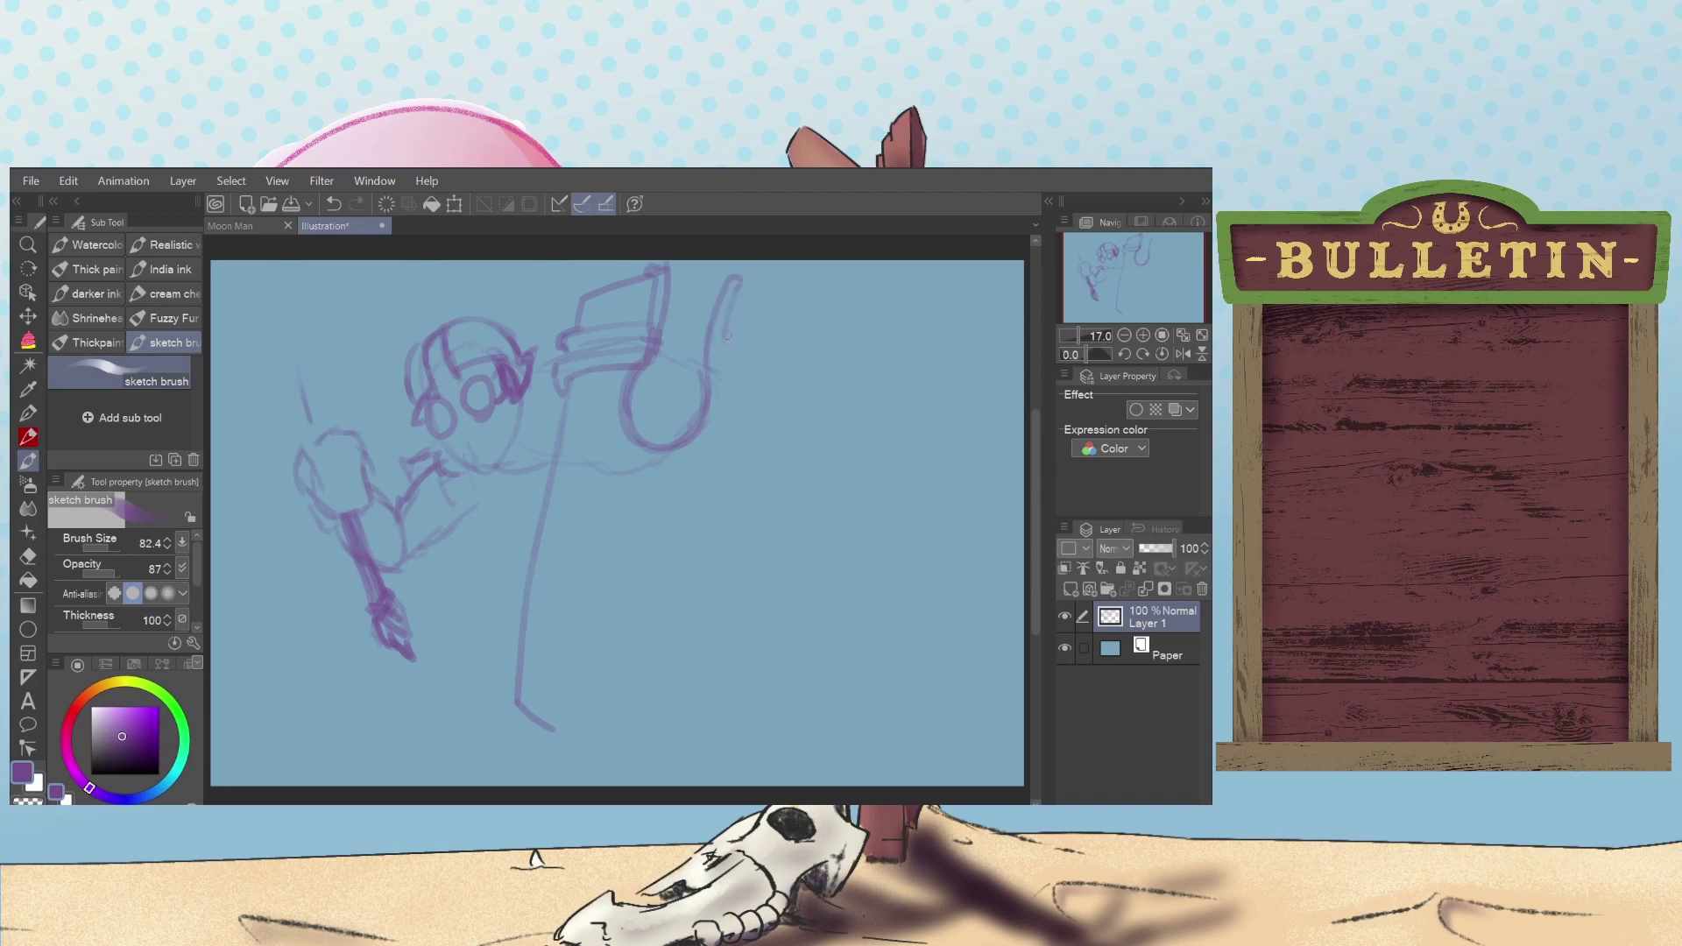
Step: Extend the tall curved line into a small bulge and a long outer side curving inward at the base
{"action": "left_click_drag", "start_coordinate": [721, 341], "coordinate": [734, 288]}
{"action": "left_click_drag", "start_coordinate": [718, 345], "coordinate": [759, 394]}
{"action": "mouse_move", "coordinate": [749, 421]}
{"action": "left_mouse_down"}
{"action": "mouse_move", "coordinate": [689, 688]}
{"action": "mouse_move", "coordinate": [693, 666]}
{"action": "mouse_move", "coordinate": [673, 725]}
{"action": "mouse_move", "coordinate": [638, 742]}
{"action": "mouse_move", "coordinate": [680, 710]}
{"action": "mouse_move", "coordinate": [703, 645]}
{"action": "left_mouse_up"}
{"action": "key", "text": "ctrl+z"}
{"action": "key", "text": "ctrl+z"}
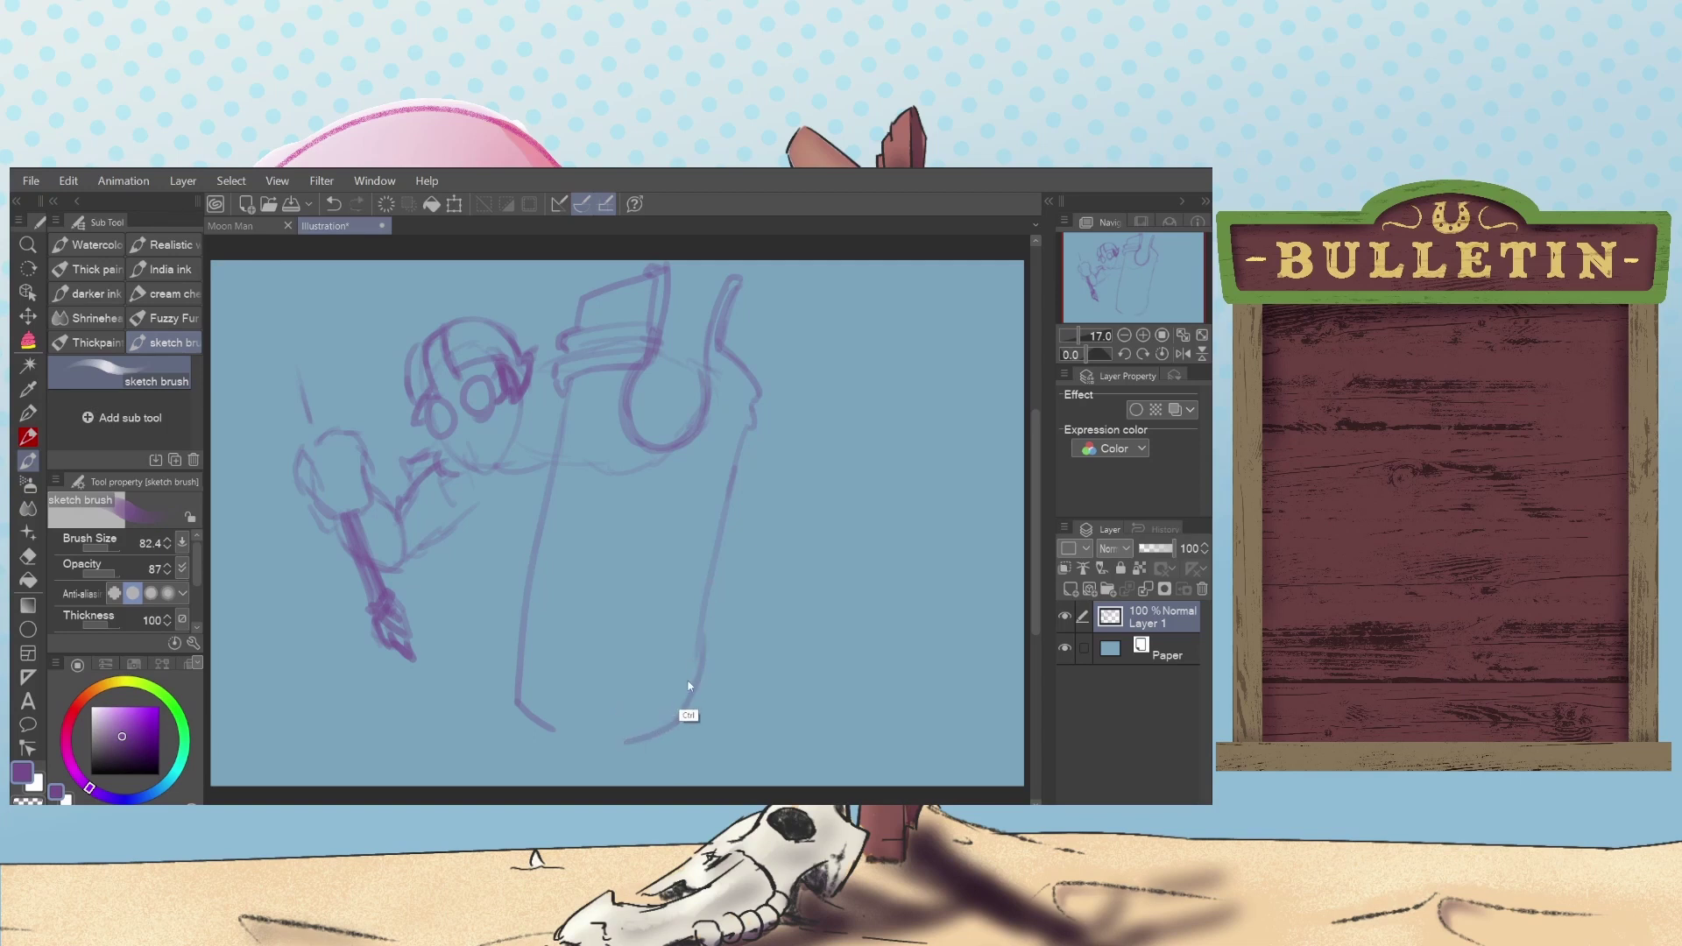
Step: Close the base of the tall body with a curved line joining its two long sides
{"action": "key", "text": "ctrl+z"}
{"action": "left_click_drag", "start_coordinate": [682, 711], "coordinate": [698, 658]}
{"action": "left_click_drag", "start_coordinate": [552, 727], "coordinate": [627, 744]}
{"action": "key", "text": "ctrl+z"}
Step: Sketch a double slanted band below the far tall curved line and outline a slanted block above the band
{"action": "left_click_drag", "start_coordinate": [706, 393], "coordinate": [740, 420]}
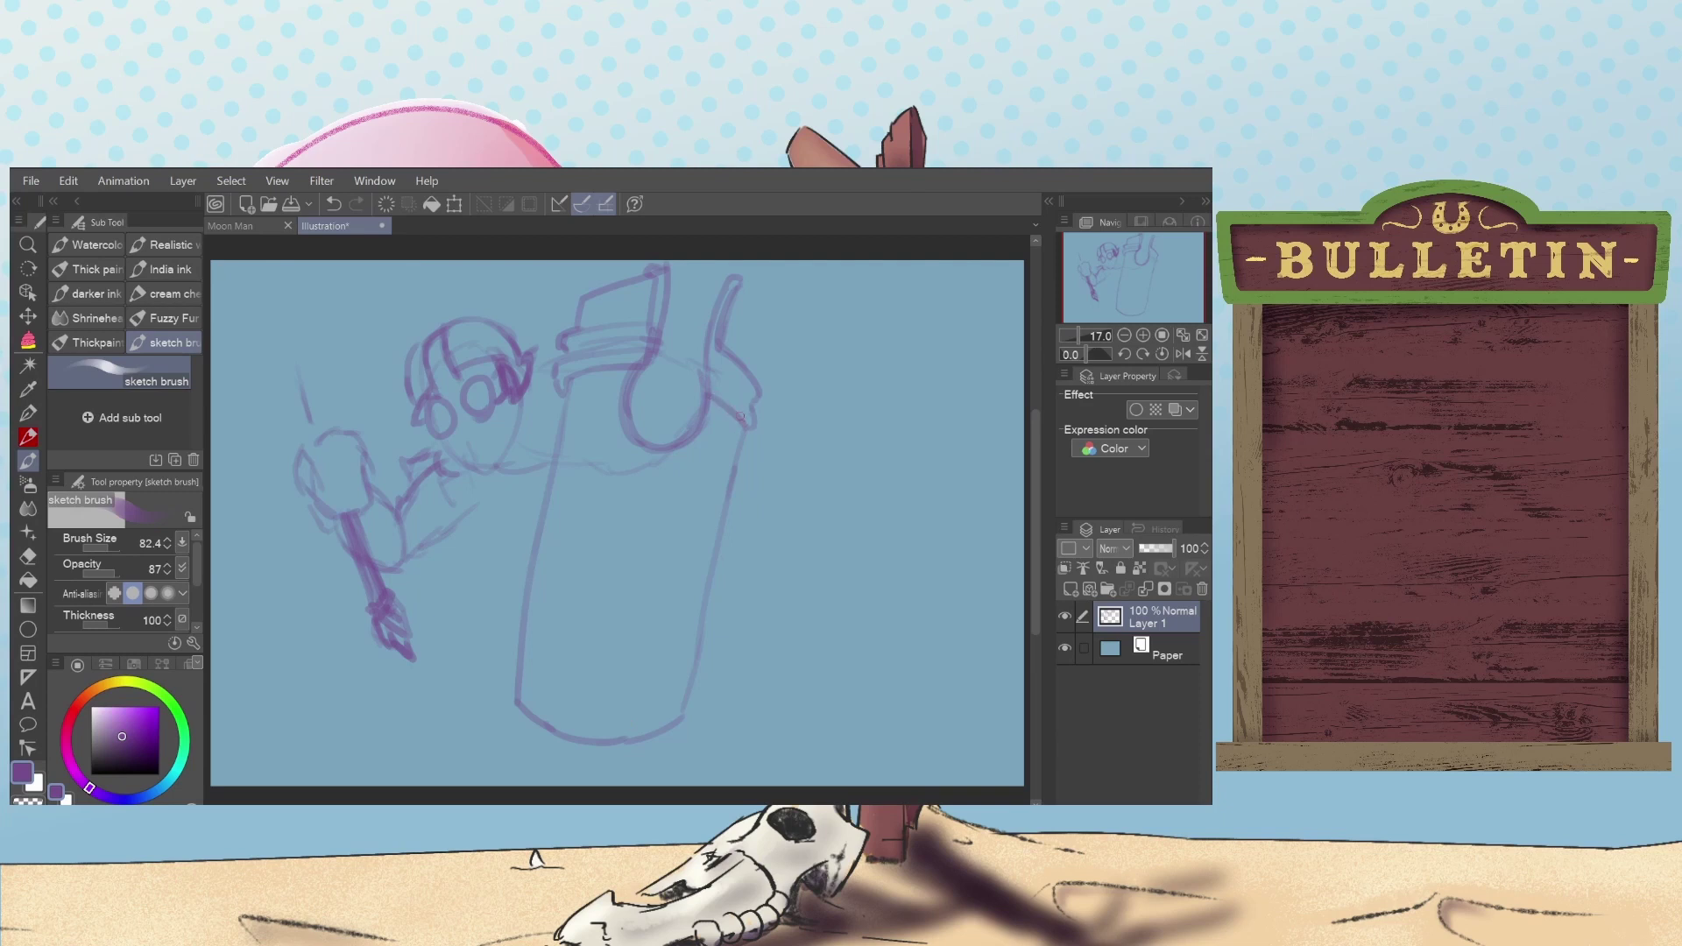
{"action": "key", "text": "ctrl+z"}
{"action": "left_click_drag", "start_coordinate": [716, 382], "coordinate": [753, 426]}
{"action": "left_click_drag", "start_coordinate": [711, 358], "coordinate": [747, 418]}
{"action": "left_click_drag", "start_coordinate": [735, 294], "coordinate": [778, 369]}
{"action": "key", "text": "ctrl+z"}
{"action": "left_click_drag", "start_coordinate": [761, 358], "coordinate": [763, 340]}
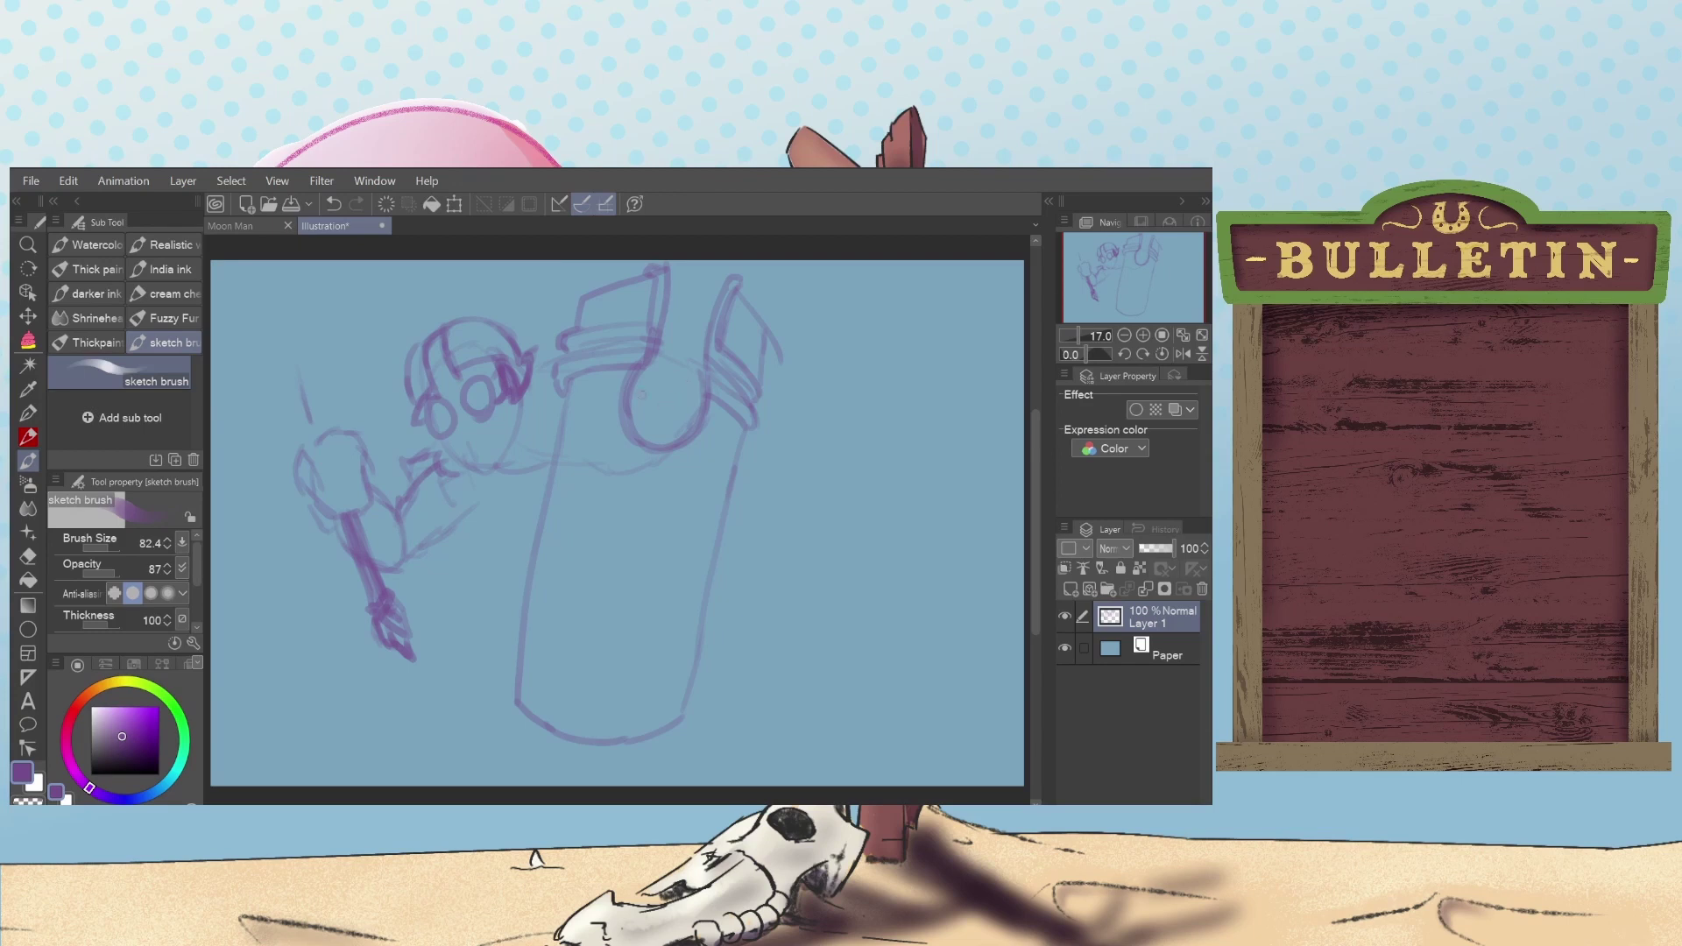
Step: Complete the top of the round shape on the tall body and add a small curl inside it
{"action": "mouse_move", "coordinate": [661, 337]}
{"action": "left_mouse_down"}
{"action": "mouse_move", "coordinate": [689, 360]}
{"action": "mouse_move", "coordinate": [692, 403]}
{"action": "left_mouse_up"}
{"action": "key", "text": "ctrl+z"}
{"action": "left_click_drag", "start_coordinate": [685, 336], "coordinate": [696, 402]}
{"action": "mouse_move", "coordinate": [665, 416]}
{"action": "left_mouse_down"}
{"action": "mouse_move", "coordinate": [688, 388]}
{"action": "mouse_move", "coordinate": [674, 428]}
{"action": "mouse_move", "coordinate": [703, 409]}
{"action": "left_mouse_up"}
{"action": "left_click_drag", "start_coordinate": [708, 377], "coordinate": [658, 331]}
Step: Add short strokes beside the character's face and a light lengthwise line down the tall body
{"action": "left_click_drag", "start_coordinate": [413, 457], "coordinate": [440, 415]}
{"action": "left_click_drag", "start_coordinate": [530, 371], "coordinate": [555, 351]}
{"action": "left_click_drag", "start_coordinate": [648, 453], "coordinate": [620, 661]}
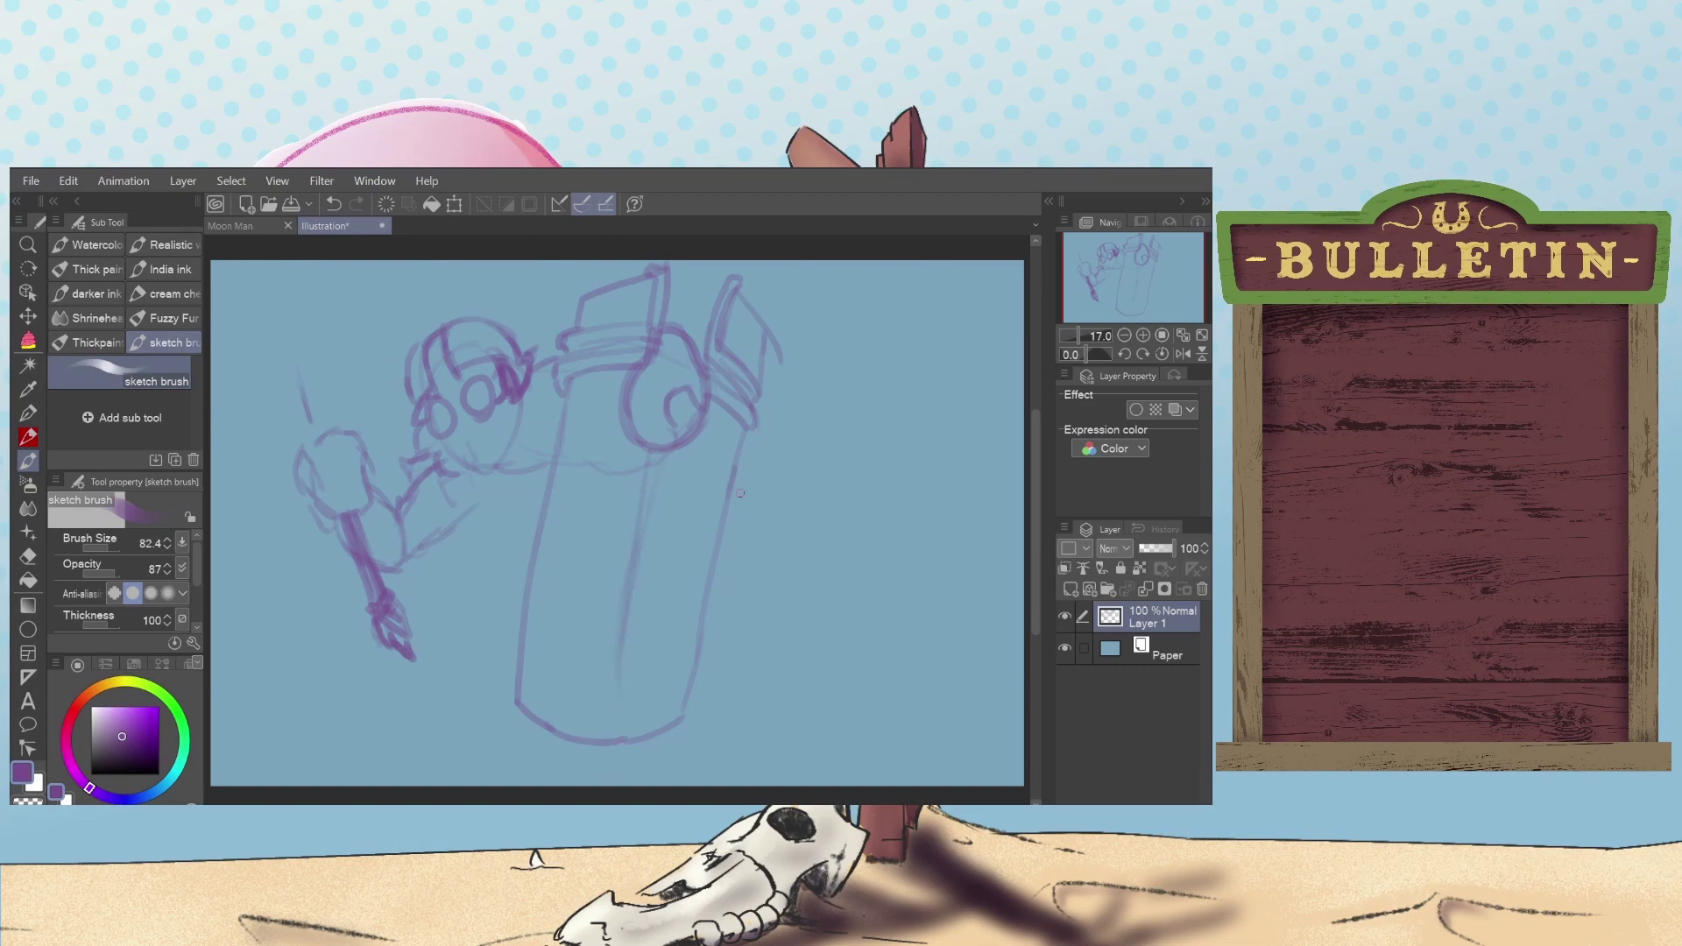
Step: Sketch a long angular arm outline against the far outer side of the tall body
{"action": "mouse_move", "coordinate": [747, 491]}
{"action": "left_mouse_down"}
{"action": "mouse_move", "coordinate": [786, 556]}
{"action": "mouse_move", "coordinate": [769, 613]}
{"action": "left_mouse_up"}
{"action": "key", "text": "ctrl+z"}
{"action": "mouse_move", "coordinate": [716, 667]}
{"action": "left_mouse_down"}
{"action": "mouse_move", "coordinate": [754, 659]}
{"action": "mouse_move", "coordinate": [787, 519]}
{"action": "mouse_move", "coordinate": [789, 473]}
{"action": "mouse_move", "coordinate": [753, 453]}
{"action": "left_mouse_up"}
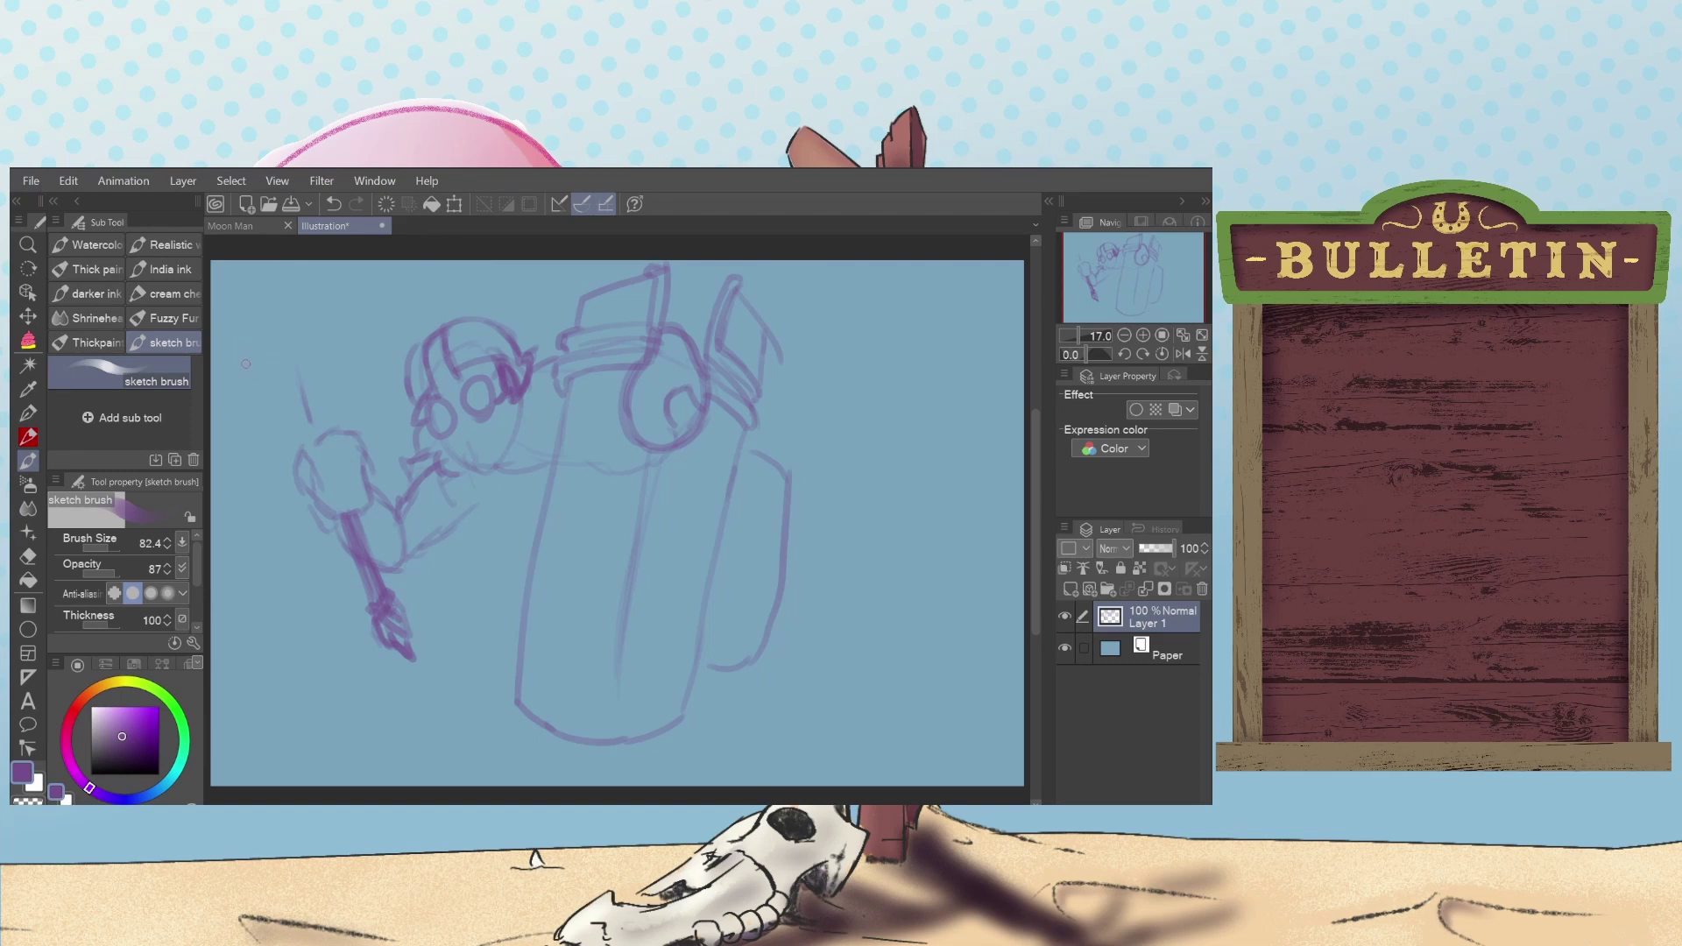
Step: Extend the weapon's shaft above the raised fist and sketch a darkened round mace head at its end
{"action": "mouse_move", "coordinate": [279, 373]}
{"action": "left_mouse_down"}
{"action": "mouse_move", "coordinate": [249, 353]}
{"action": "mouse_move", "coordinate": [316, 299]}
{"action": "left_mouse_up"}
{"action": "mouse_move", "coordinate": [235, 337]}
{"action": "left_mouse_down"}
{"action": "mouse_move", "coordinate": [326, 288]}
{"action": "mouse_move", "coordinate": [316, 306]}
{"action": "mouse_move", "coordinate": [309, 283]}
{"action": "mouse_move", "coordinate": [308, 379]}
{"action": "mouse_move", "coordinate": [316, 346]}
{"action": "mouse_move", "coordinate": [246, 353]}
{"action": "mouse_move", "coordinate": [300, 356]}
{"action": "left_mouse_up"}
{"action": "mouse_move", "coordinate": [320, 300]}
{"action": "left_mouse_down"}
{"action": "mouse_move", "coordinate": [303, 409]}
{"action": "mouse_move", "coordinate": [296, 370]}
{"action": "mouse_move", "coordinate": [314, 417]}
{"action": "mouse_move", "coordinate": [295, 384]}
{"action": "mouse_move", "coordinate": [333, 424]}
{"action": "left_mouse_up"}
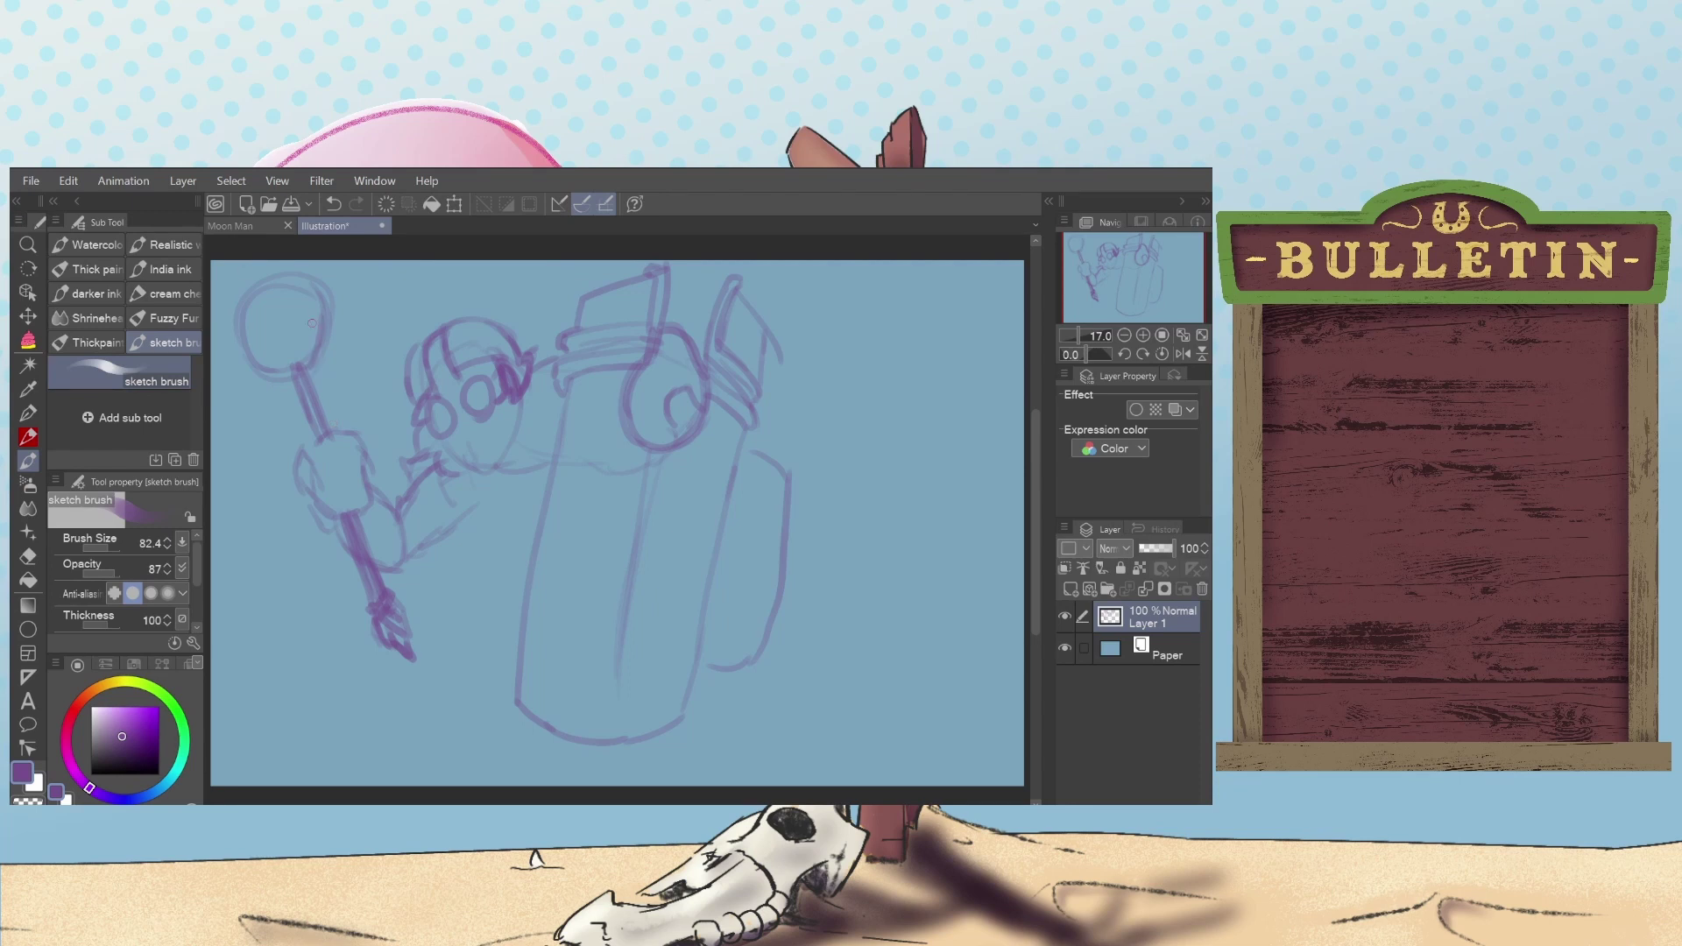
{"action": "left_click_drag", "start_coordinate": [322, 355], "coordinate": [308, 274]}
{"action": "mouse_move", "coordinate": [285, 377]}
{"action": "left_mouse_down"}
{"action": "mouse_move", "coordinate": [238, 316]}
{"action": "mouse_move", "coordinate": [248, 287]}
{"action": "mouse_move", "coordinate": [286, 276]}
{"action": "left_mouse_up"}
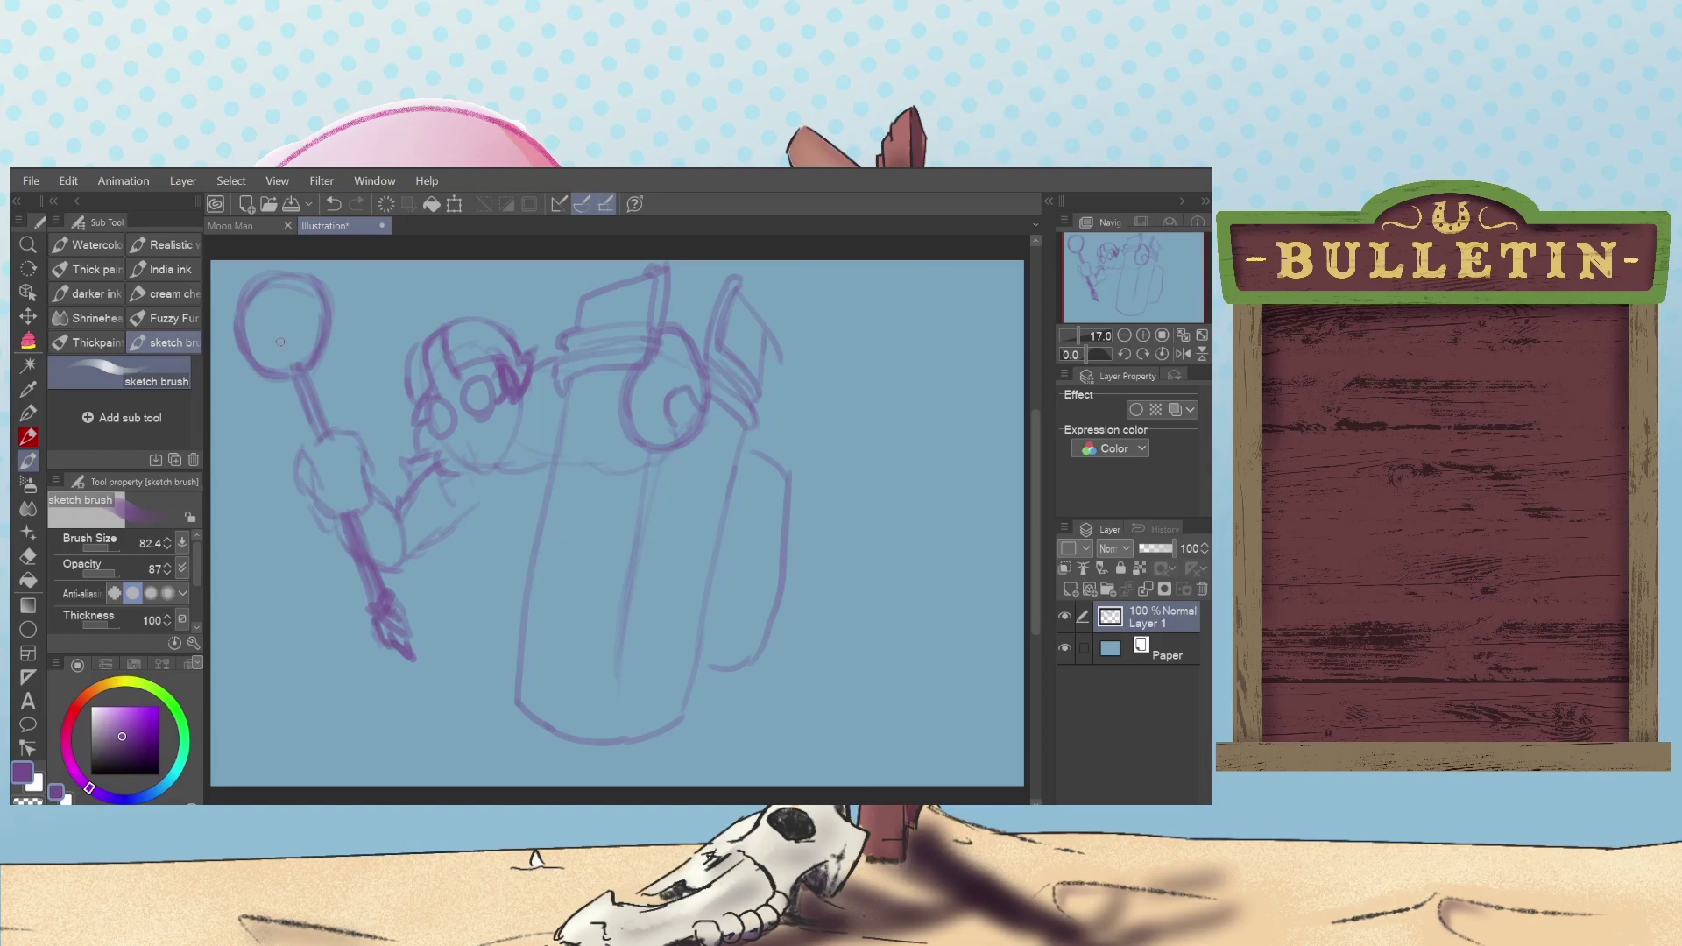
Step: Sketch the first mace spikes, one beside the shaft and one on the upper edge facing the character
{"action": "mouse_move", "coordinate": [272, 369]}
{"action": "left_mouse_down"}
{"action": "mouse_move", "coordinate": [282, 416]}
{"action": "mouse_move", "coordinate": [295, 366]}
{"action": "mouse_move", "coordinate": [261, 419]}
{"action": "mouse_move", "coordinate": [290, 371]}
{"action": "mouse_move", "coordinate": [272, 361]}
{"action": "left_mouse_up"}
{"action": "key", "text": "ctrl+z"}
{"action": "key", "text": "ctrl+z"}
{"action": "mouse_move", "coordinate": [315, 289]}
{"action": "left_mouse_down"}
{"action": "mouse_move", "coordinate": [355, 282]}
{"action": "mouse_move", "coordinate": [303, 314]}
{"action": "mouse_move", "coordinate": [314, 298]}
{"action": "mouse_move", "coordinate": [317, 318]}
{"action": "mouse_move", "coordinate": [307, 285]}
{"action": "left_mouse_up"}
{"action": "key", "text": "ctrl+z"}
{"action": "key", "text": "ctrl+z"}
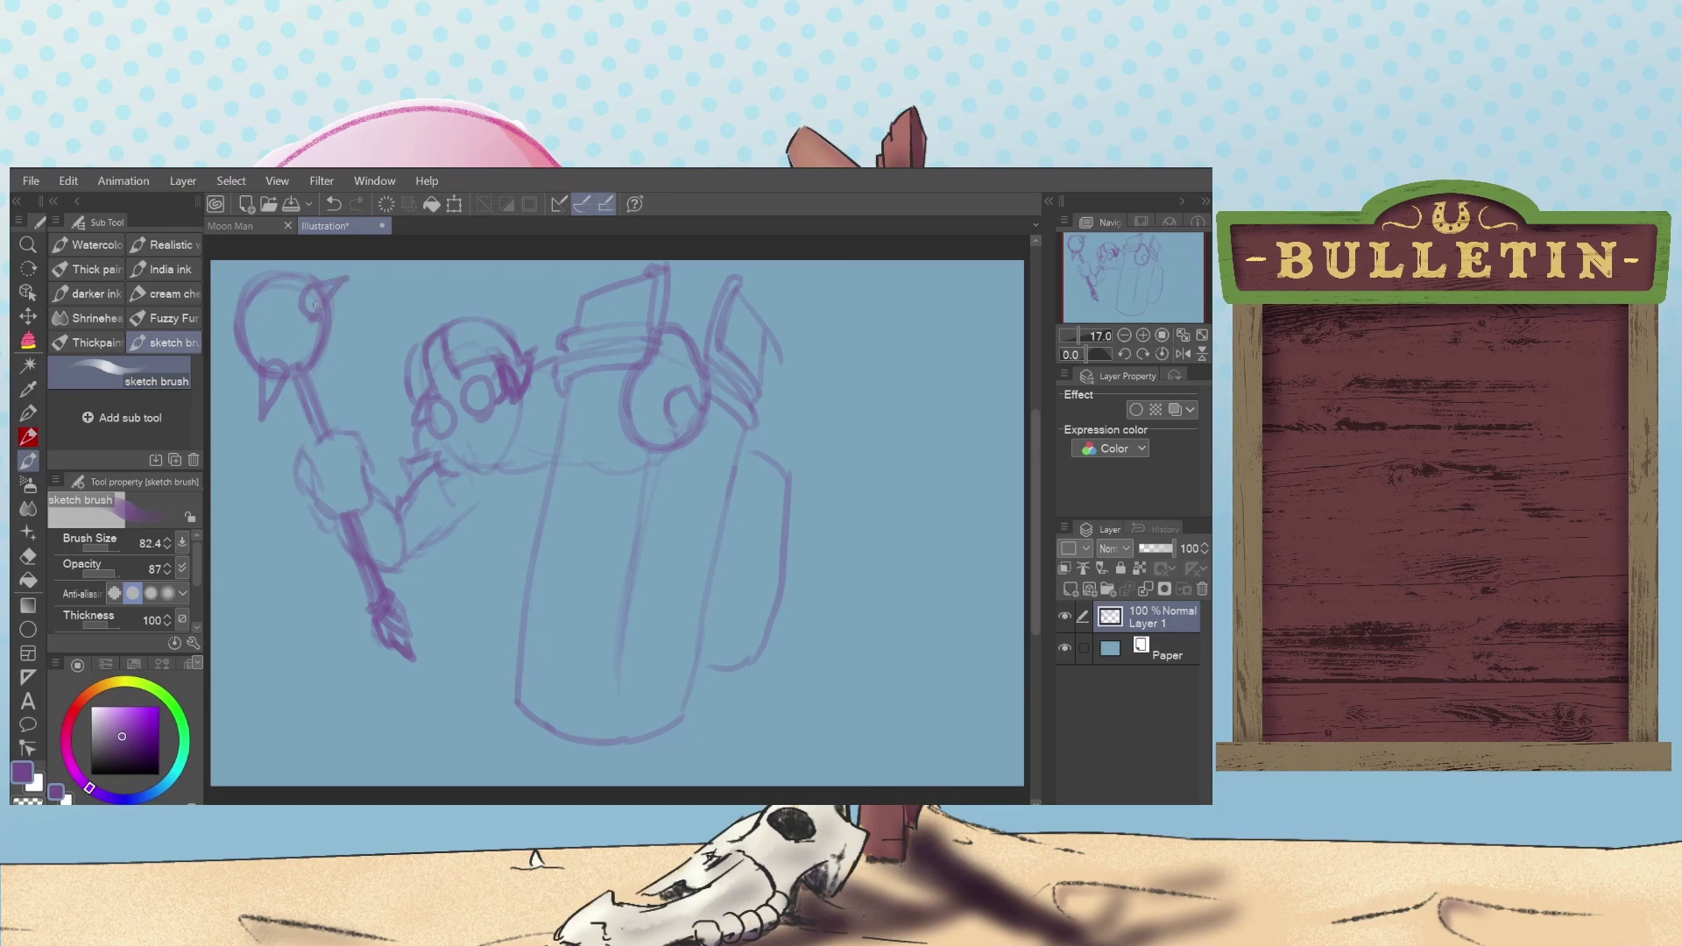
Step: Add more spikes around the mace head's outer side and top, undoing unsatisfactory strokes
{"action": "key", "text": "ctrl+z"}
{"action": "mouse_move", "coordinate": [315, 312]}
{"action": "left_mouse_down"}
{"action": "mouse_move", "coordinate": [344, 287]}
{"action": "mouse_move", "coordinate": [306, 276]}
{"action": "left_mouse_up"}
{"action": "key", "text": "ctrl+z"}
{"action": "left_click_drag", "start_coordinate": [240, 353], "coordinate": [227, 355]}
{"action": "mouse_move", "coordinate": [289, 274]}
{"action": "left_mouse_down"}
{"action": "mouse_move", "coordinate": [307, 271]}
{"action": "mouse_move", "coordinate": [222, 296]}
{"action": "mouse_move", "coordinate": [251, 283]}
{"action": "left_mouse_up"}
{"action": "key", "text": "ctrl+z"}
{"action": "key", "text": "ctrl+z"}
{"action": "key", "text": "ctrl+z"}
{"action": "key", "text": "ctrl+z"}
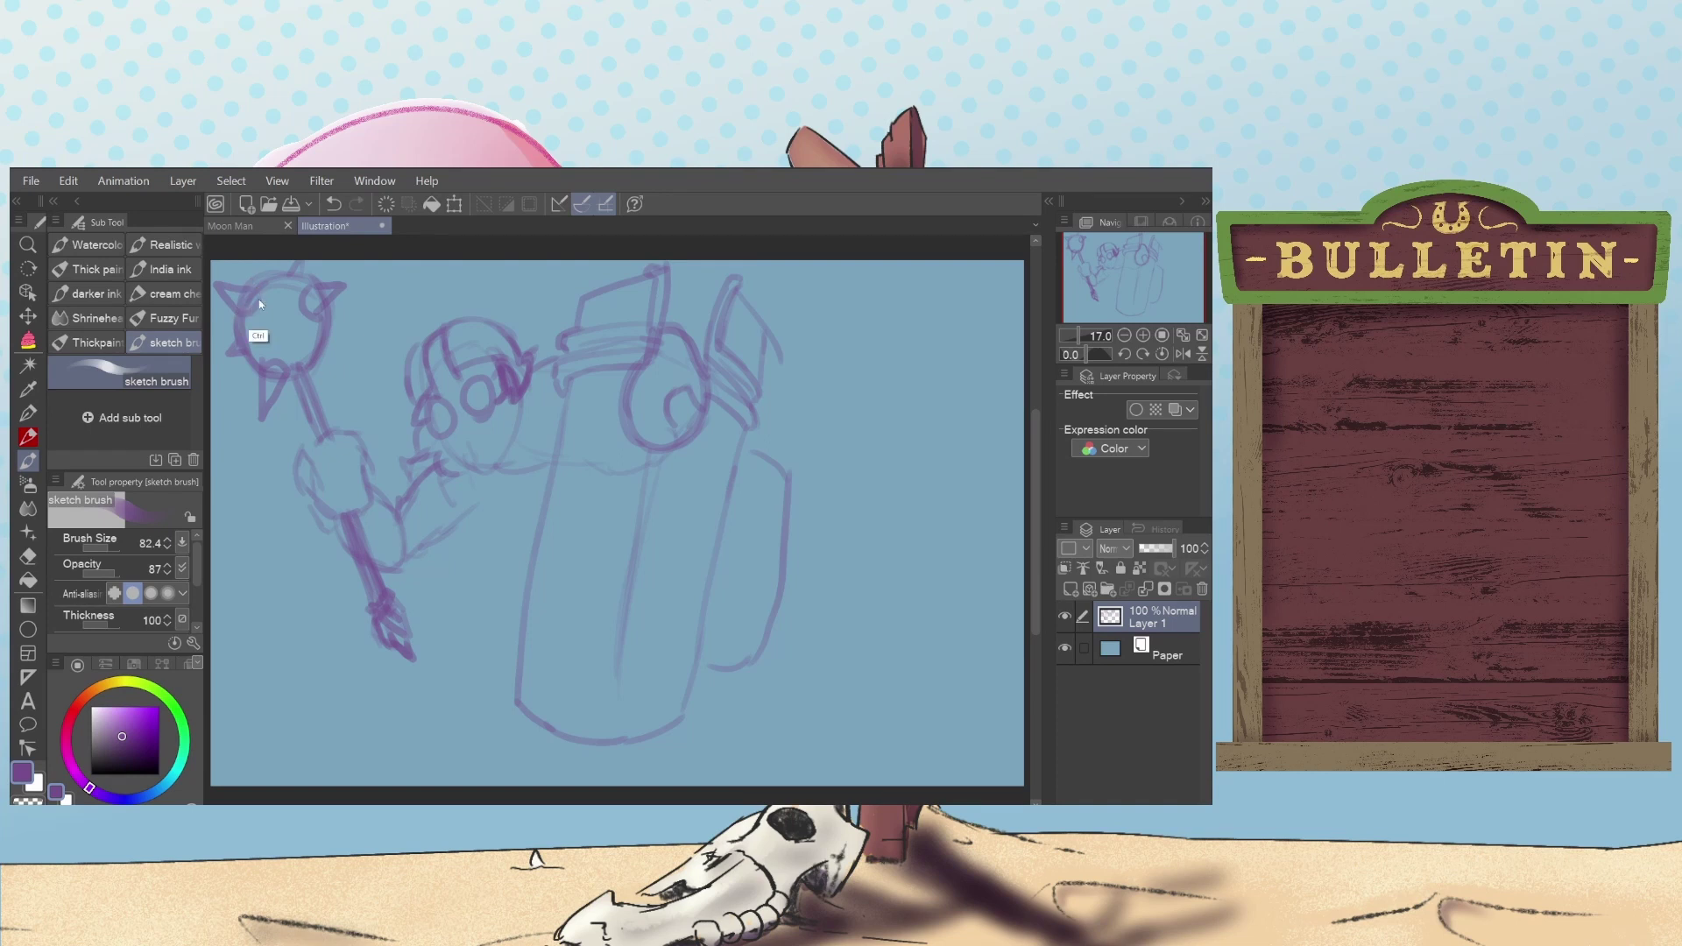
Step: Draw a small front-facing ring on the mace head and finish the remaining spikes along its lower edge
{"action": "left_click_drag", "start_coordinate": [219, 285], "coordinate": [260, 275]}
{"action": "left_click_drag", "start_coordinate": [275, 334], "coordinate": [261, 307]}
{"action": "key", "text": "ctrl+z"}
{"action": "key", "text": "ctrl+z"}
{"action": "left_click_drag", "start_coordinate": [265, 321], "coordinate": [277, 301]}
{"action": "key", "text": "ctrl+z"}
{"action": "key", "text": "ctrl+y"}
{"action": "left_click_drag", "start_coordinate": [285, 314], "coordinate": [267, 313]}
{"action": "key", "text": "ctrl+z"}
{"action": "left_click_drag", "start_coordinate": [224, 371], "coordinate": [252, 358]}
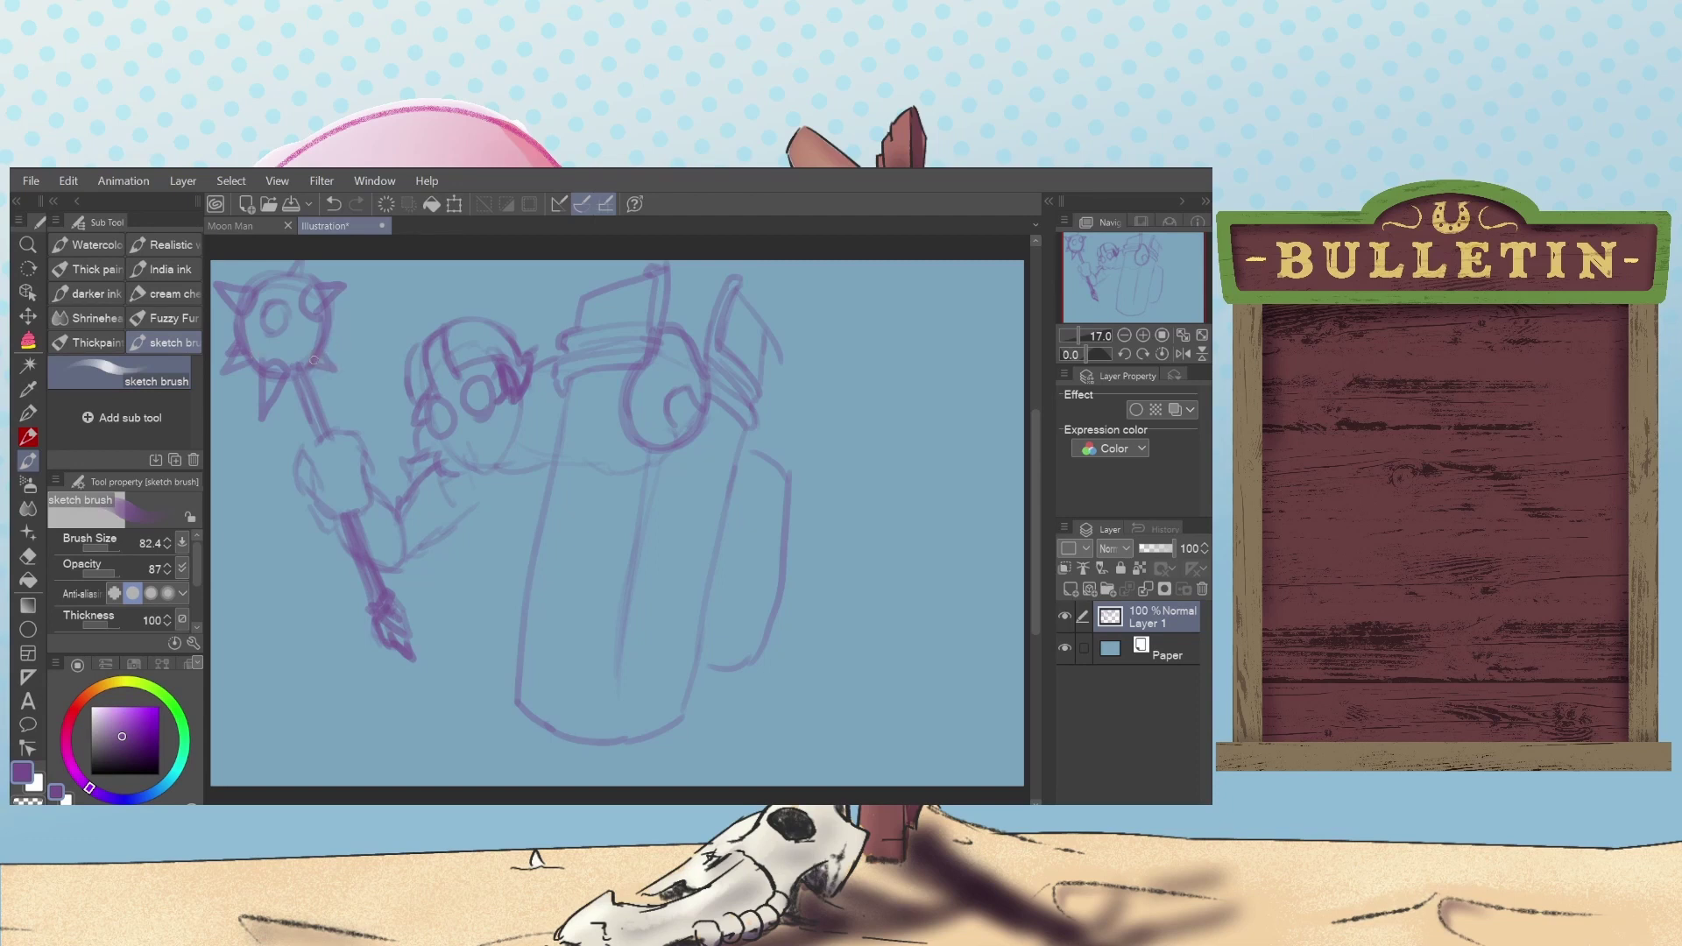
Step: Sketch the character's mouth and jaw below the round eyes, with a short neck line beneath
{"action": "key", "text": "ctrl"}
{"action": "left_click_drag", "start_coordinate": [501, 471], "coordinate": [516, 527]}
{"action": "mouse_move", "coordinate": [461, 467]}
{"action": "left_mouse_down"}
{"action": "mouse_move", "coordinate": [509, 425]}
{"action": "mouse_move", "coordinate": [511, 399]}
{"action": "left_mouse_up"}
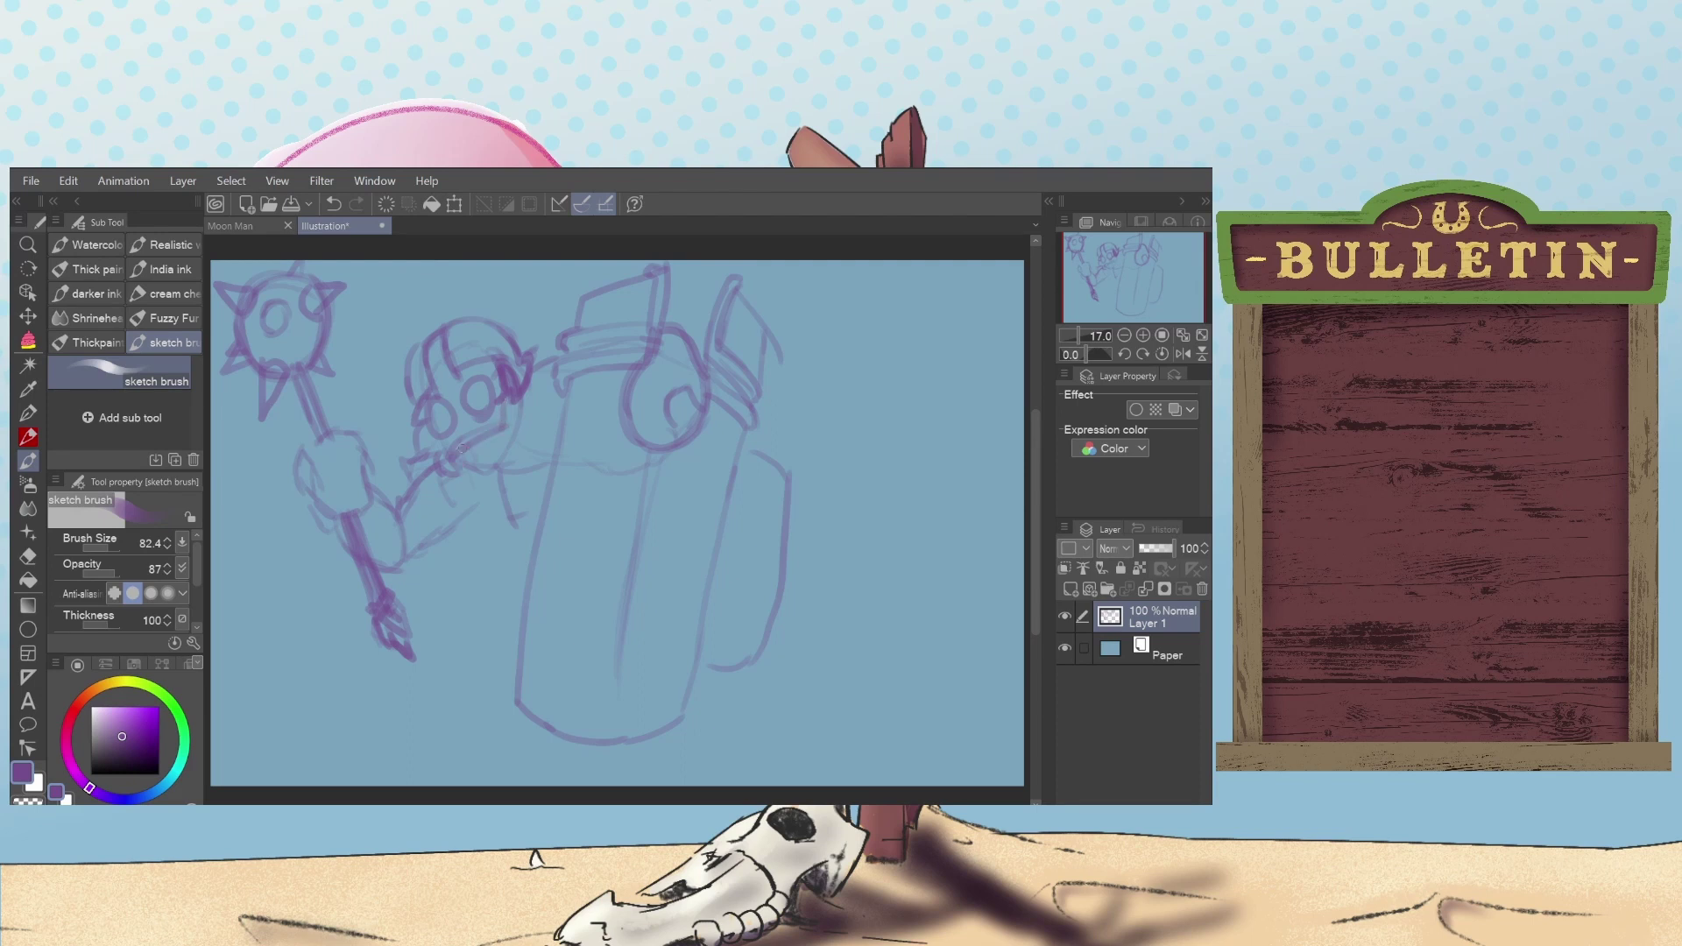
{"action": "mouse_move", "coordinate": [450, 462]}
{"action": "left_mouse_down"}
{"action": "mouse_move", "coordinate": [482, 489]}
{"action": "mouse_move", "coordinate": [523, 464]}
{"action": "mouse_move", "coordinate": [522, 439]}
{"action": "left_mouse_up"}
Step: Sketch a forearm extending down from the far arm outline to the canvas's lower edge
{"action": "mouse_move", "coordinate": [770, 646]}
{"action": "left_mouse_down"}
{"action": "mouse_move", "coordinate": [785, 695]}
{"action": "mouse_move", "coordinate": [762, 667]}
{"action": "mouse_move", "coordinate": [804, 769]}
{"action": "left_mouse_up"}
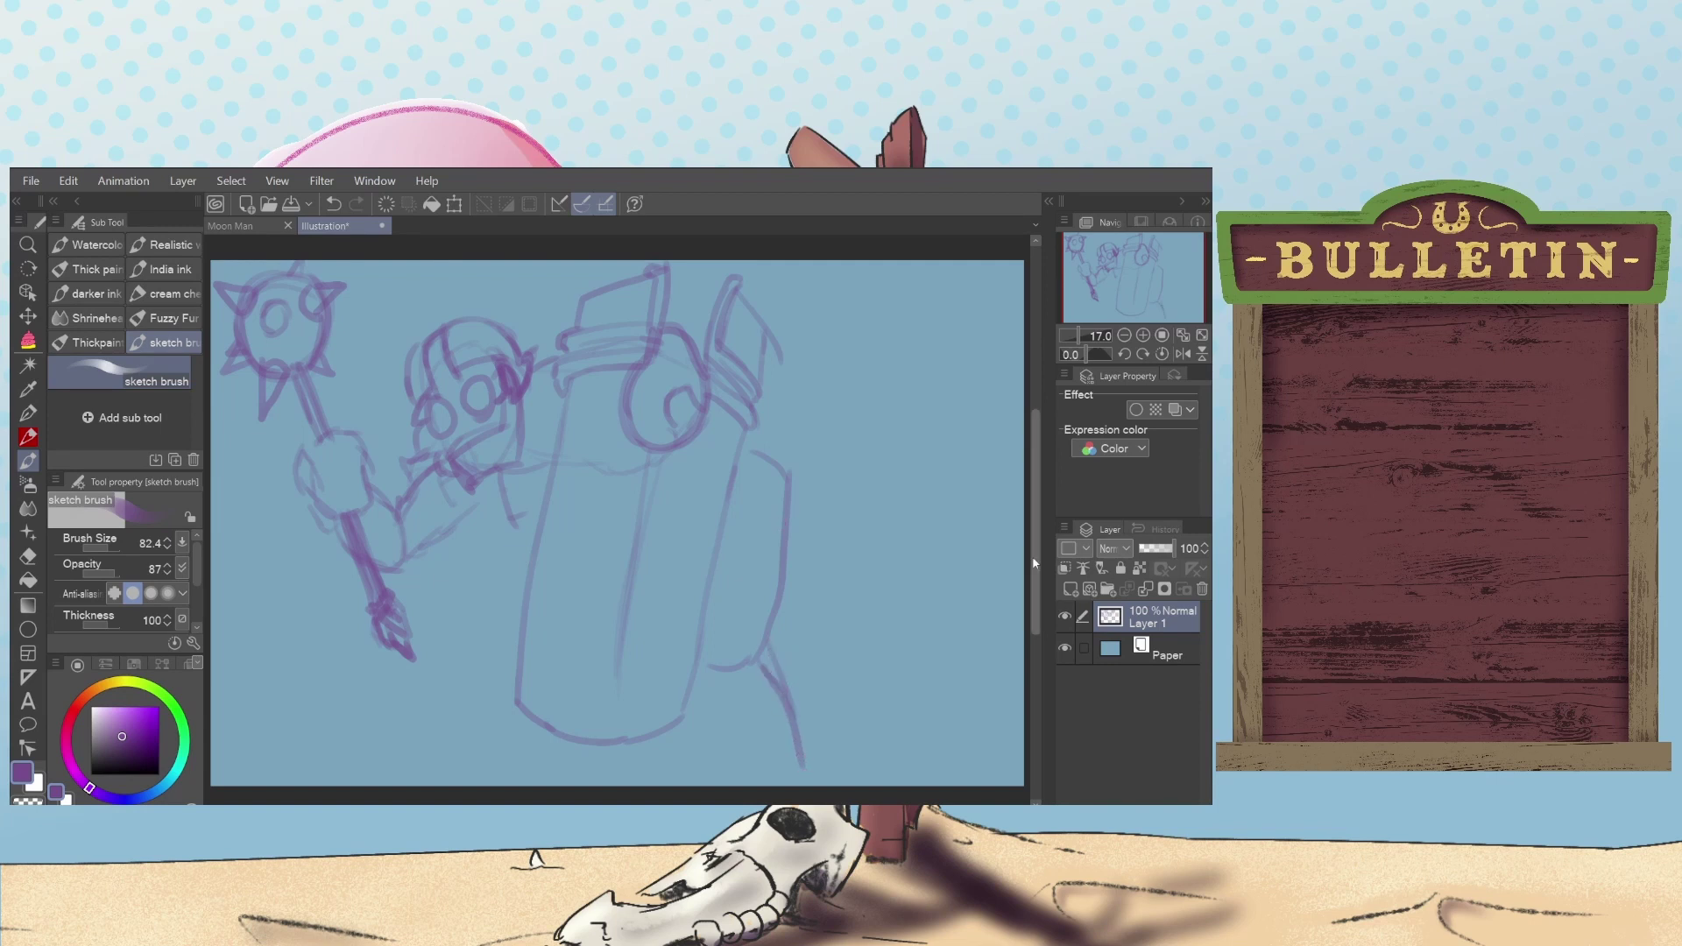
{"action": "left_click_drag", "start_coordinate": [1034, 564], "coordinate": [1035, 582]}
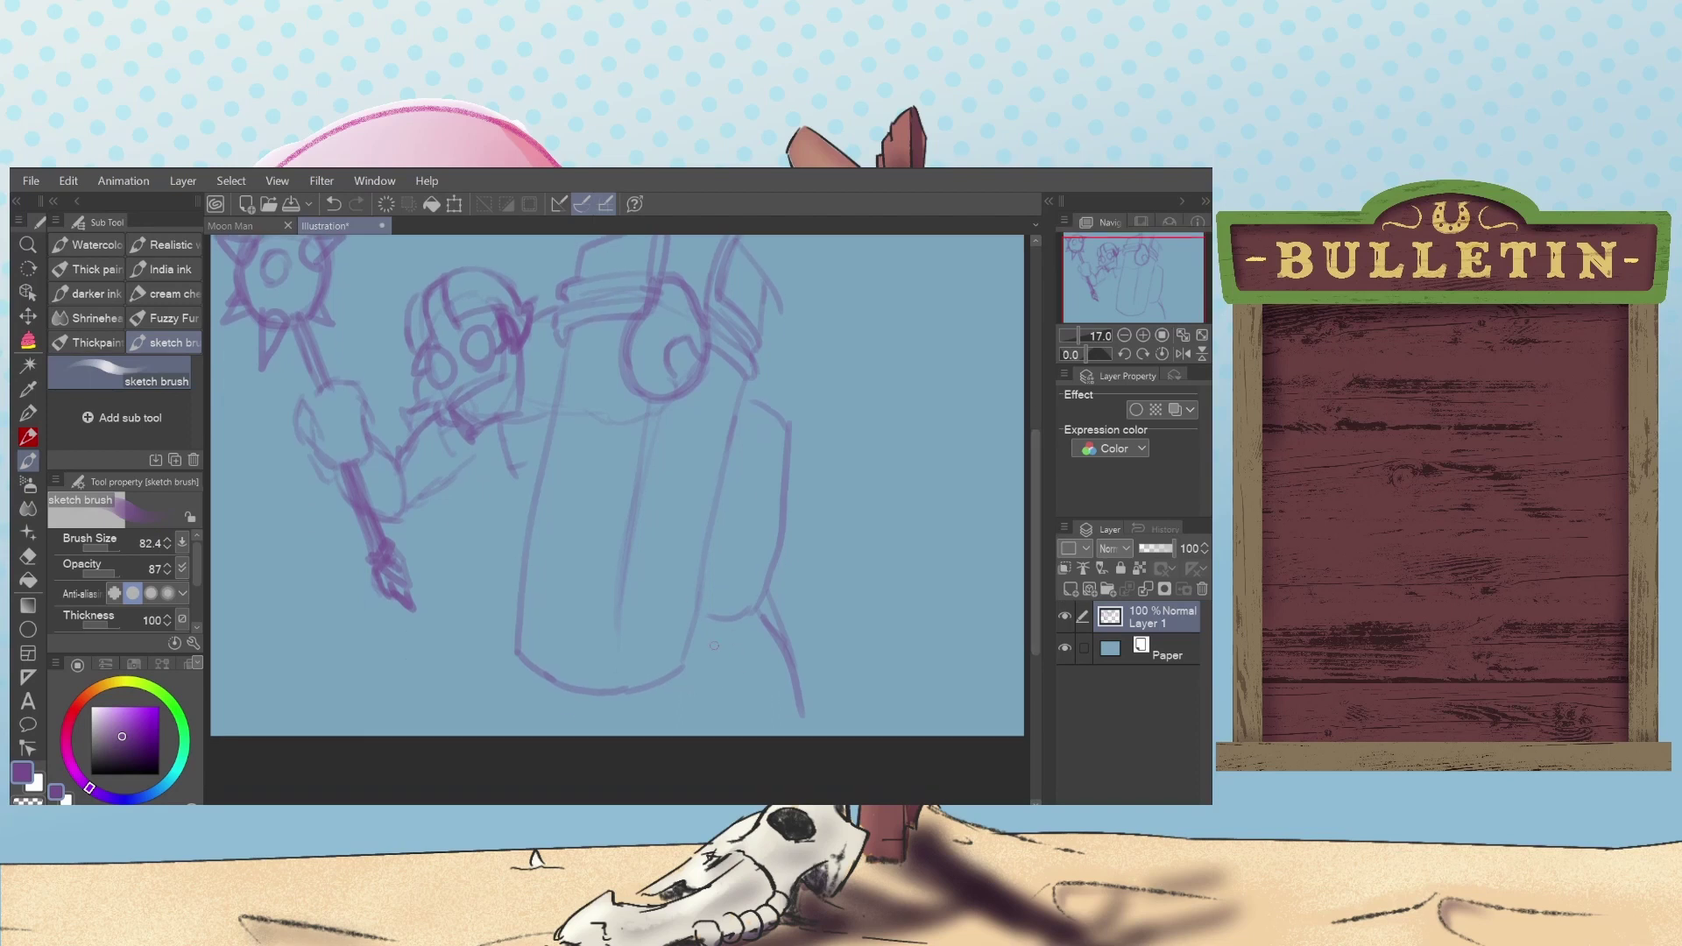
{"action": "mouse_move", "coordinate": [698, 628]}
{"action": "left_mouse_down"}
{"action": "mouse_move", "coordinate": [704, 655]}
{"action": "mouse_move", "coordinate": [743, 671]}
{"action": "mouse_move", "coordinate": [746, 653]}
{"action": "mouse_move", "coordinate": [717, 660]}
{"action": "mouse_move", "coordinate": [755, 653]}
{"action": "mouse_move", "coordinate": [749, 618]}
{"action": "mouse_move", "coordinate": [692, 603]}
{"action": "mouse_move", "coordinate": [807, 701]}
{"action": "mouse_move", "coordinate": [836, 778]}
{"action": "left_mouse_up"}
{"action": "key", "text": "ctrl+z"}
{"action": "left_click_drag", "start_coordinate": [725, 670], "coordinate": [764, 734]}
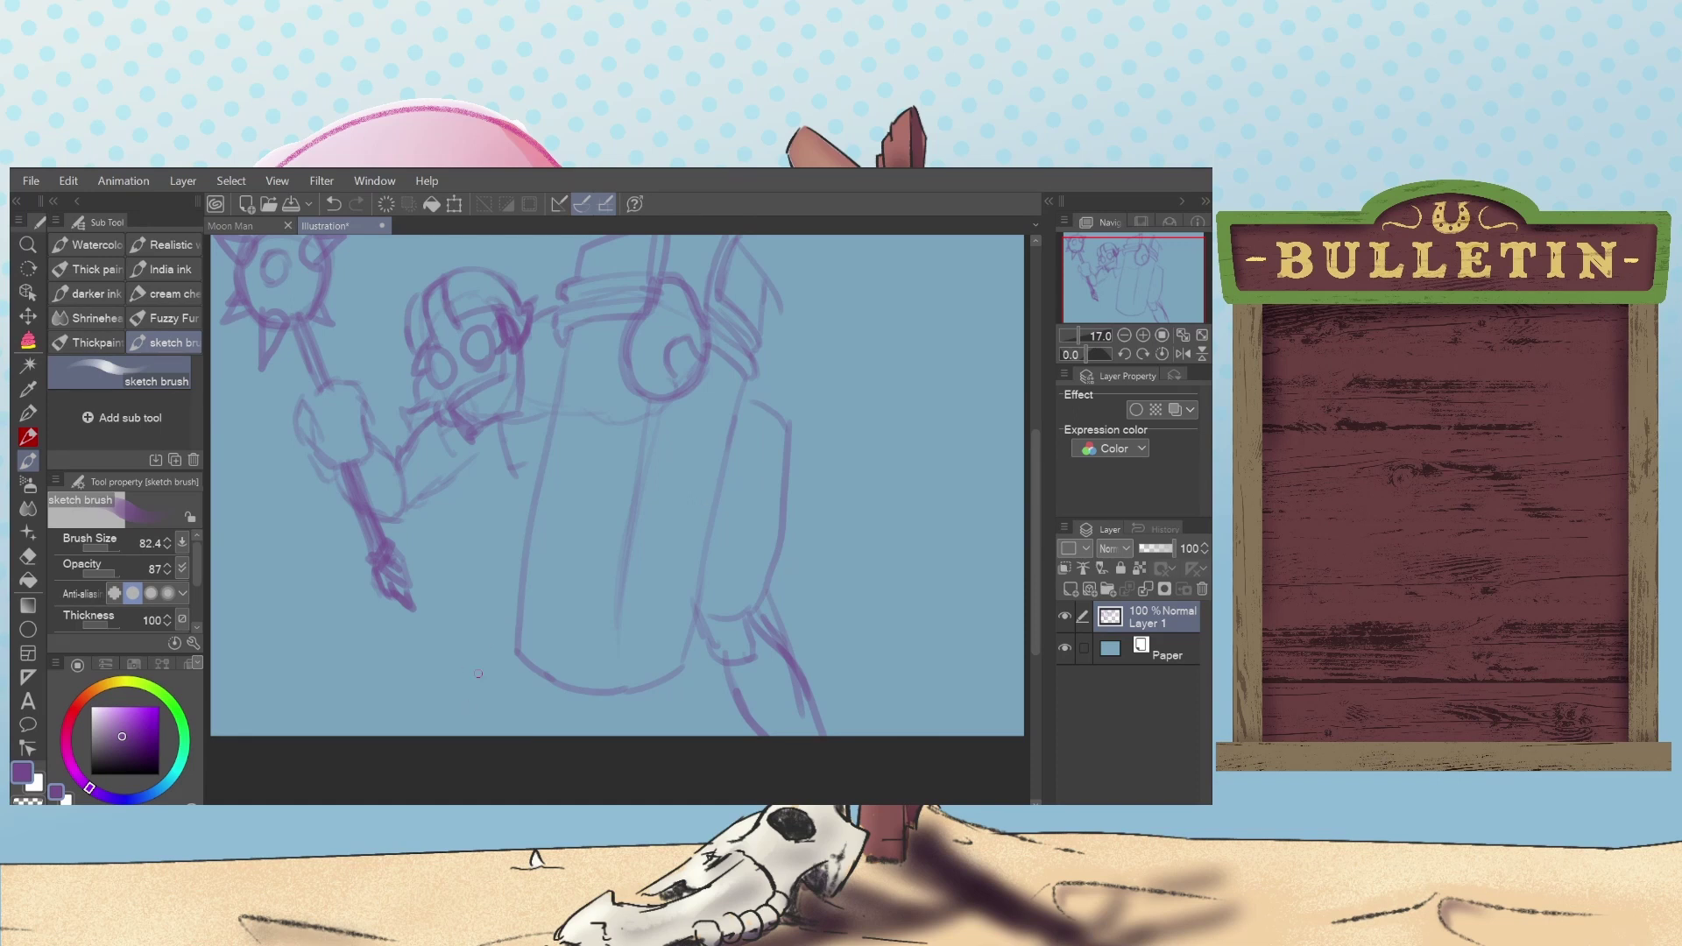
Step: Sketch a curved leg contour beside the tall body's near lower side and thicken the far arm's outer edge
{"action": "mouse_move", "coordinate": [474, 646]}
{"action": "left_mouse_down"}
{"action": "mouse_move", "coordinate": [465, 593]}
{"action": "mouse_move", "coordinate": [513, 537]}
{"action": "left_mouse_up"}
{"action": "left_click_drag", "start_coordinate": [509, 465], "coordinate": [529, 505]}
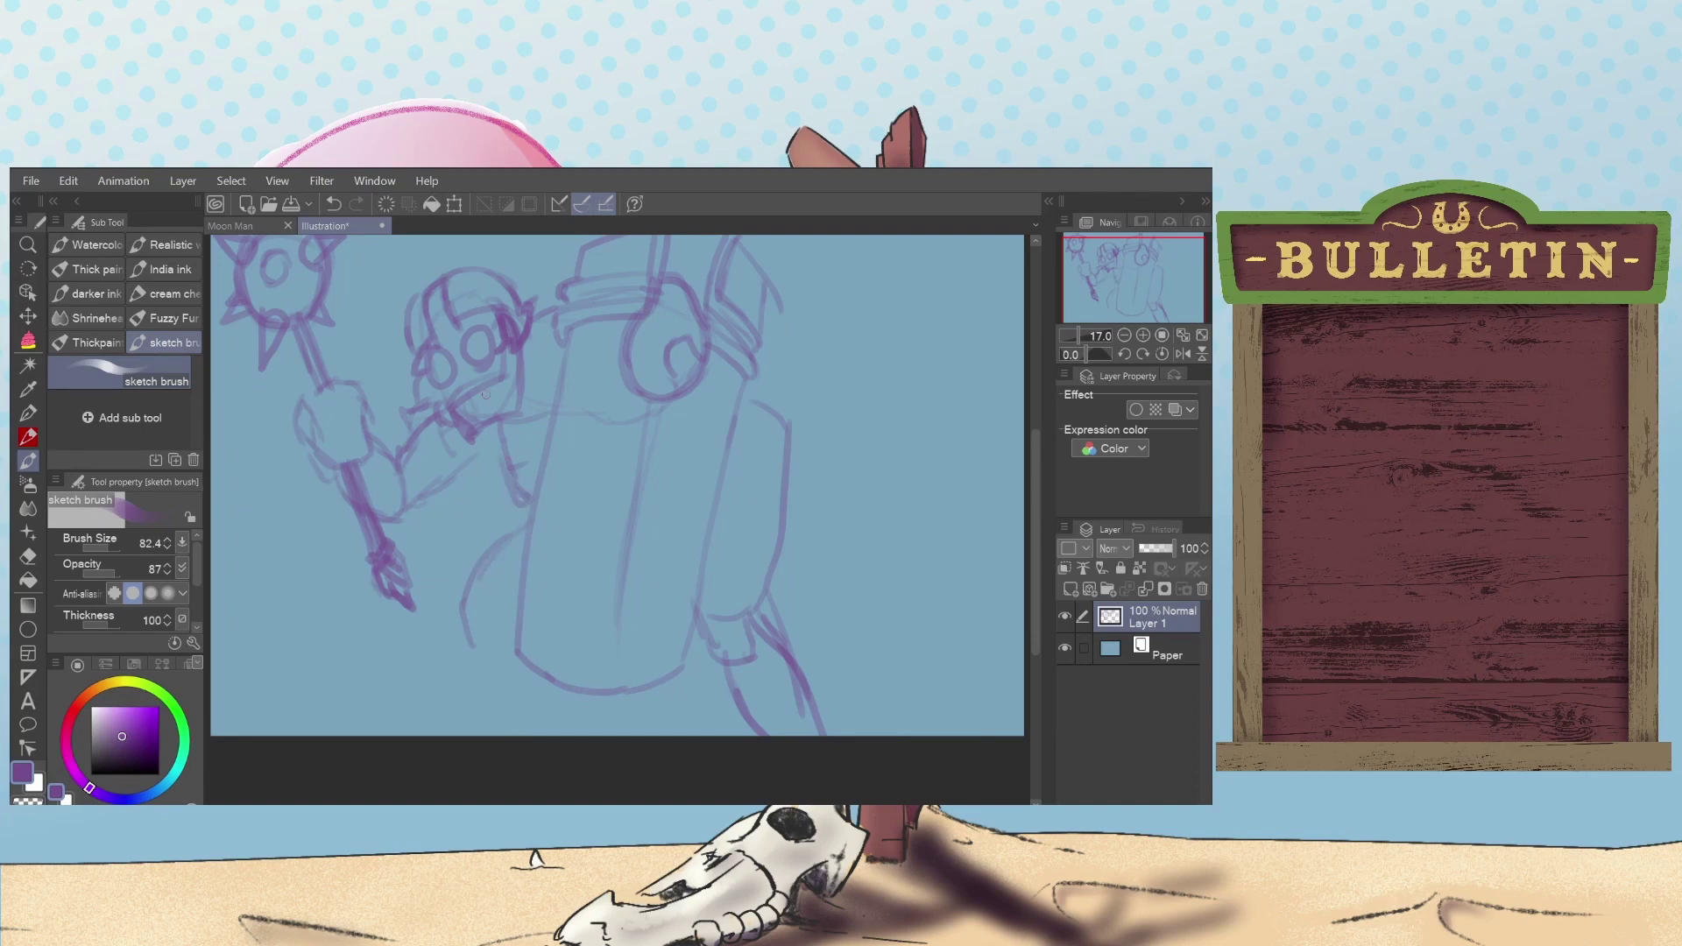
{"action": "mouse_move", "coordinate": [466, 633]}
{"action": "left_mouse_down"}
{"action": "mouse_move", "coordinate": [478, 703]}
{"action": "mouse_move", "coordinate": [478, 668]}
{"action": "mouse_move", "coordinate": [522, 771]}
{"action": "mouse_move", "coordinate": [542, 727]}
{"action": "left_mouse_up"}
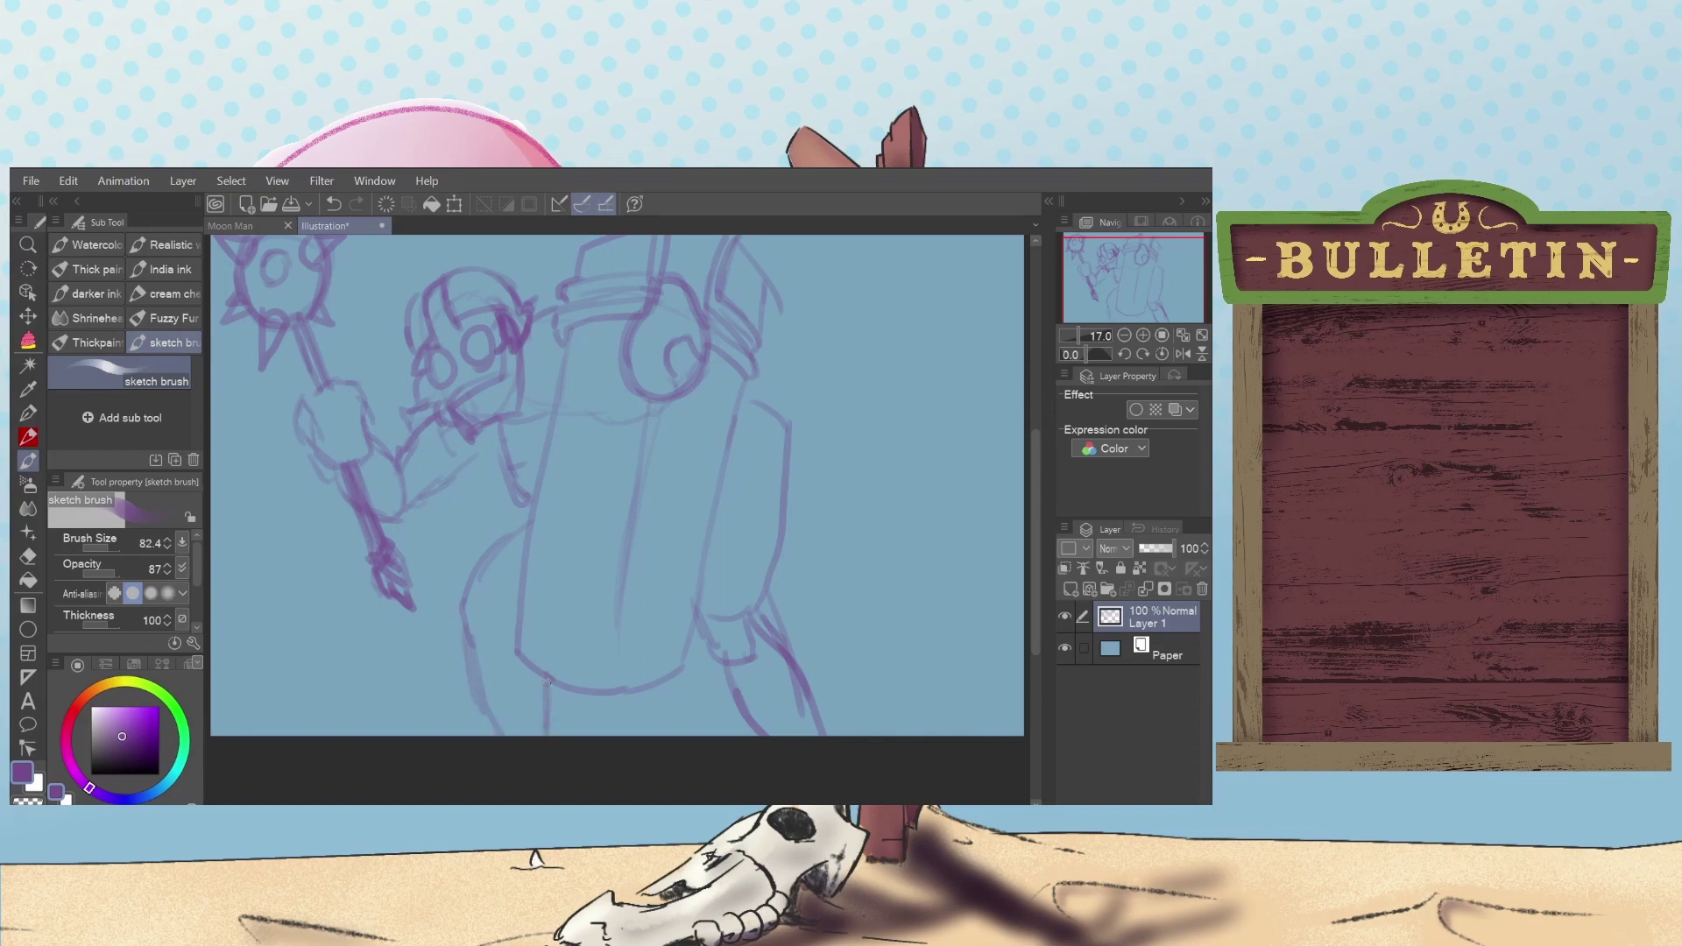
{"action": "key", "text": "ctrl+z"}
{"action": "left_click_drag", "start_coordinate": [544, 736], "coordinate": [538, 675]}
{"action": "mouse_move", "coordinate": [771, 466]}
{"action": "left_mouse_down"}
{"action": "mouse_move", "coordinate": [800, 515]}
{"action": "mouse_move", "coordinate": [764, 613]}
{"action": "mouse_move", "coordinate": [799, 458]}
{"action": "mouse_move", "coordinate": [753, 435]}
{"action": "mouse_move", "coordinate": [741, 393]}
{"action": "left_mouse_up"}
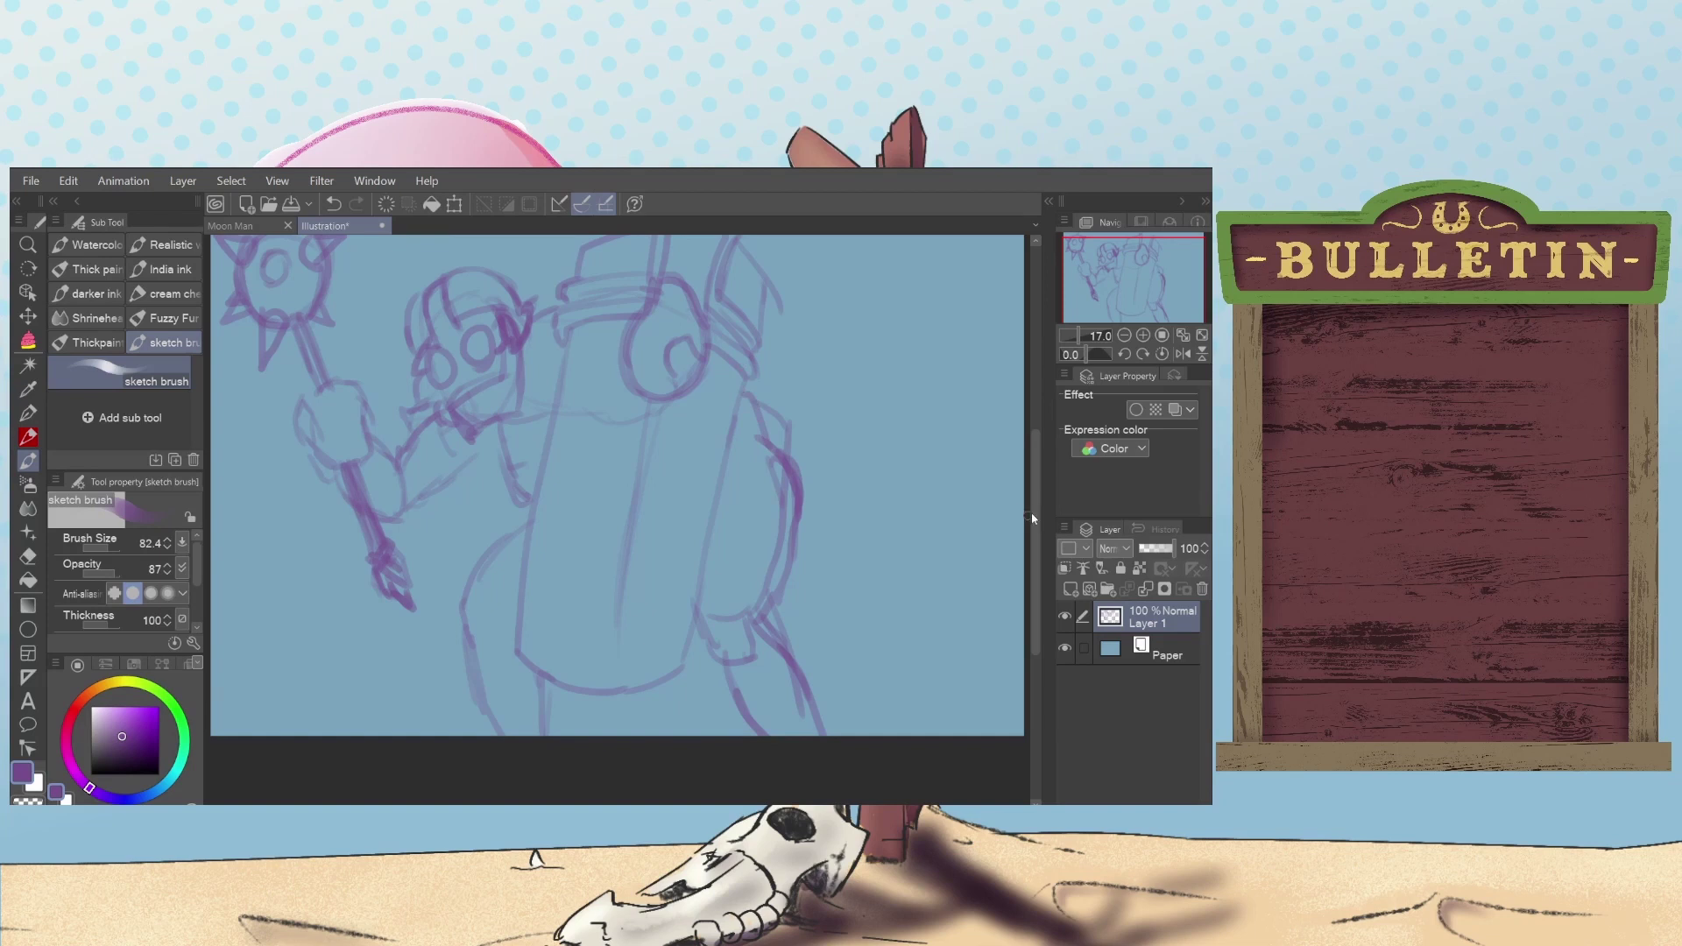
Step: Lower the sketch layer's opacity to 61% and add a new layer above it
{"action": "mouse_move", "coordinate": [1032, 517]}
{"action": "left_mouse_down"}
{"action": "mouse_move", "coordinate": [1032, 461]}
{"action": "mouse_move", "coordinate": [1032, 508]}
{"action": "mouse_move", "coordinate": [1032, 491]}
{"action": "left_mouse_up"}
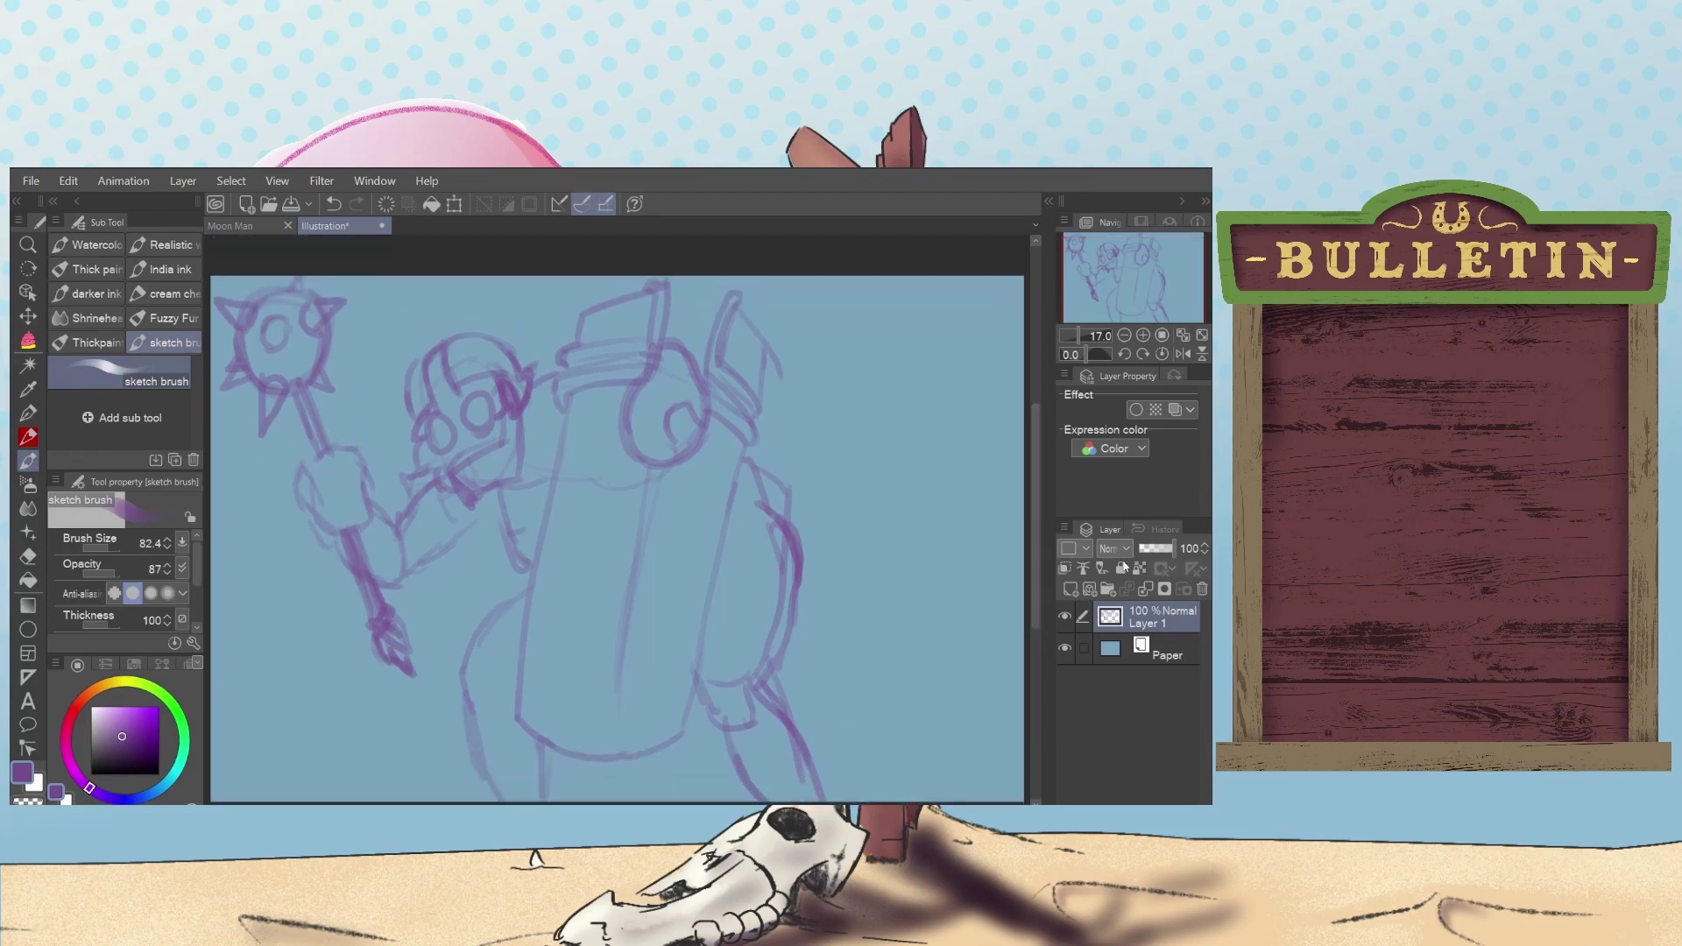
{"action": "left_click", "coordinate": [1163, 549]}
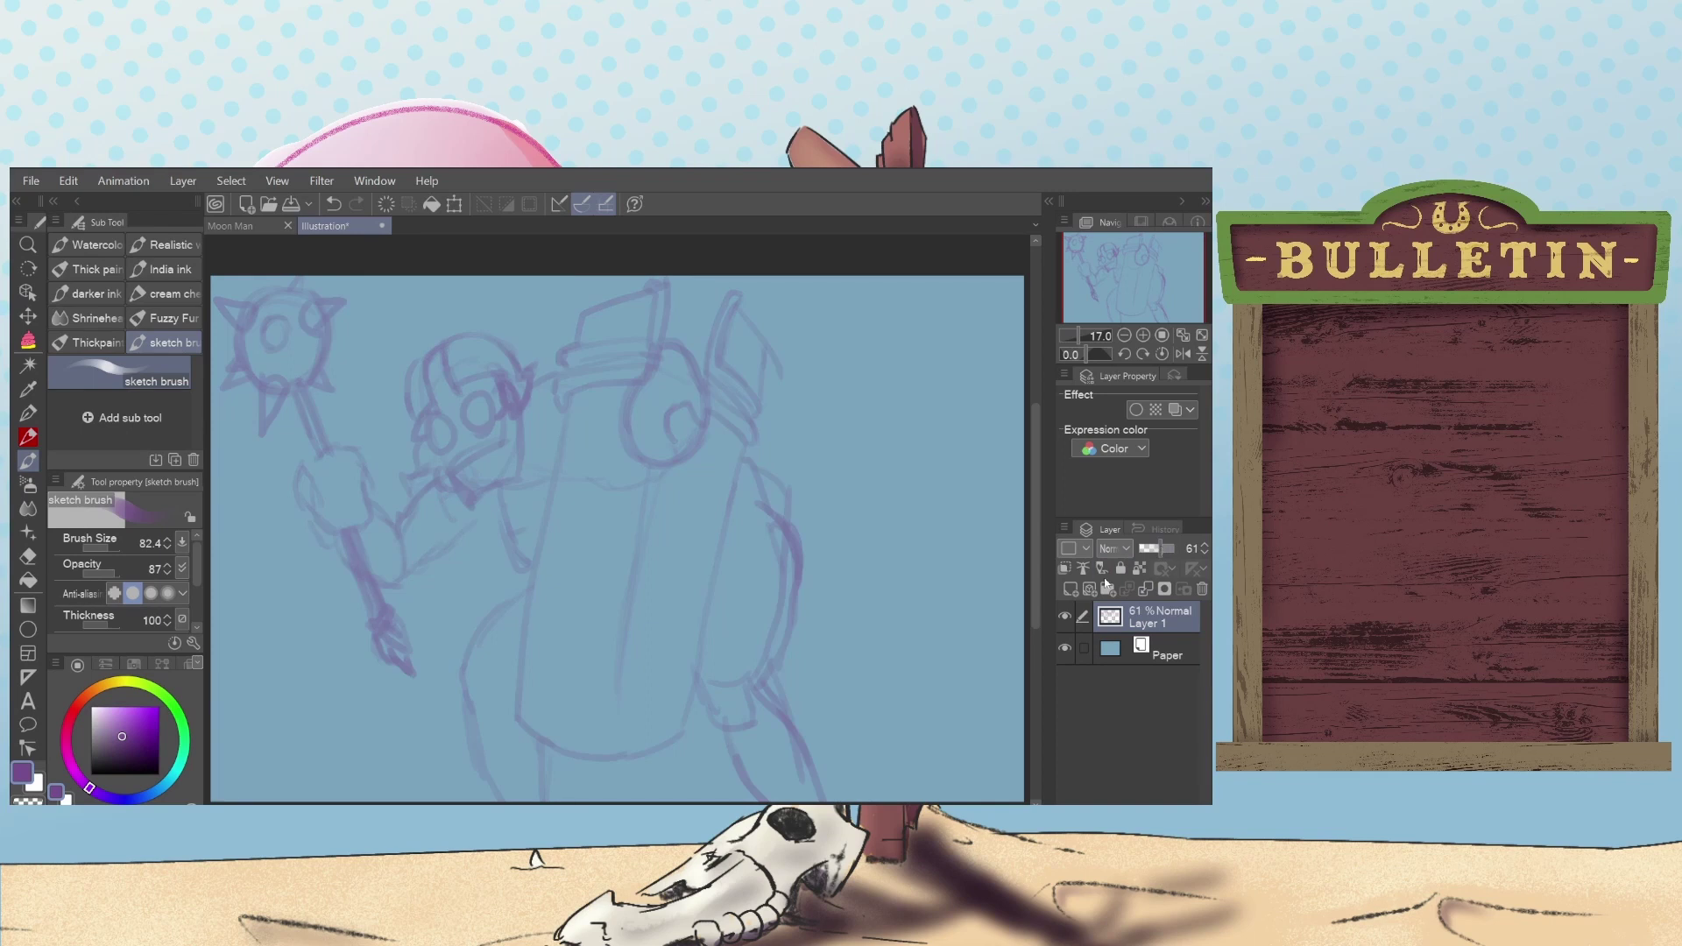
{"action": "left_click", "coordinate": [1071, 589]}
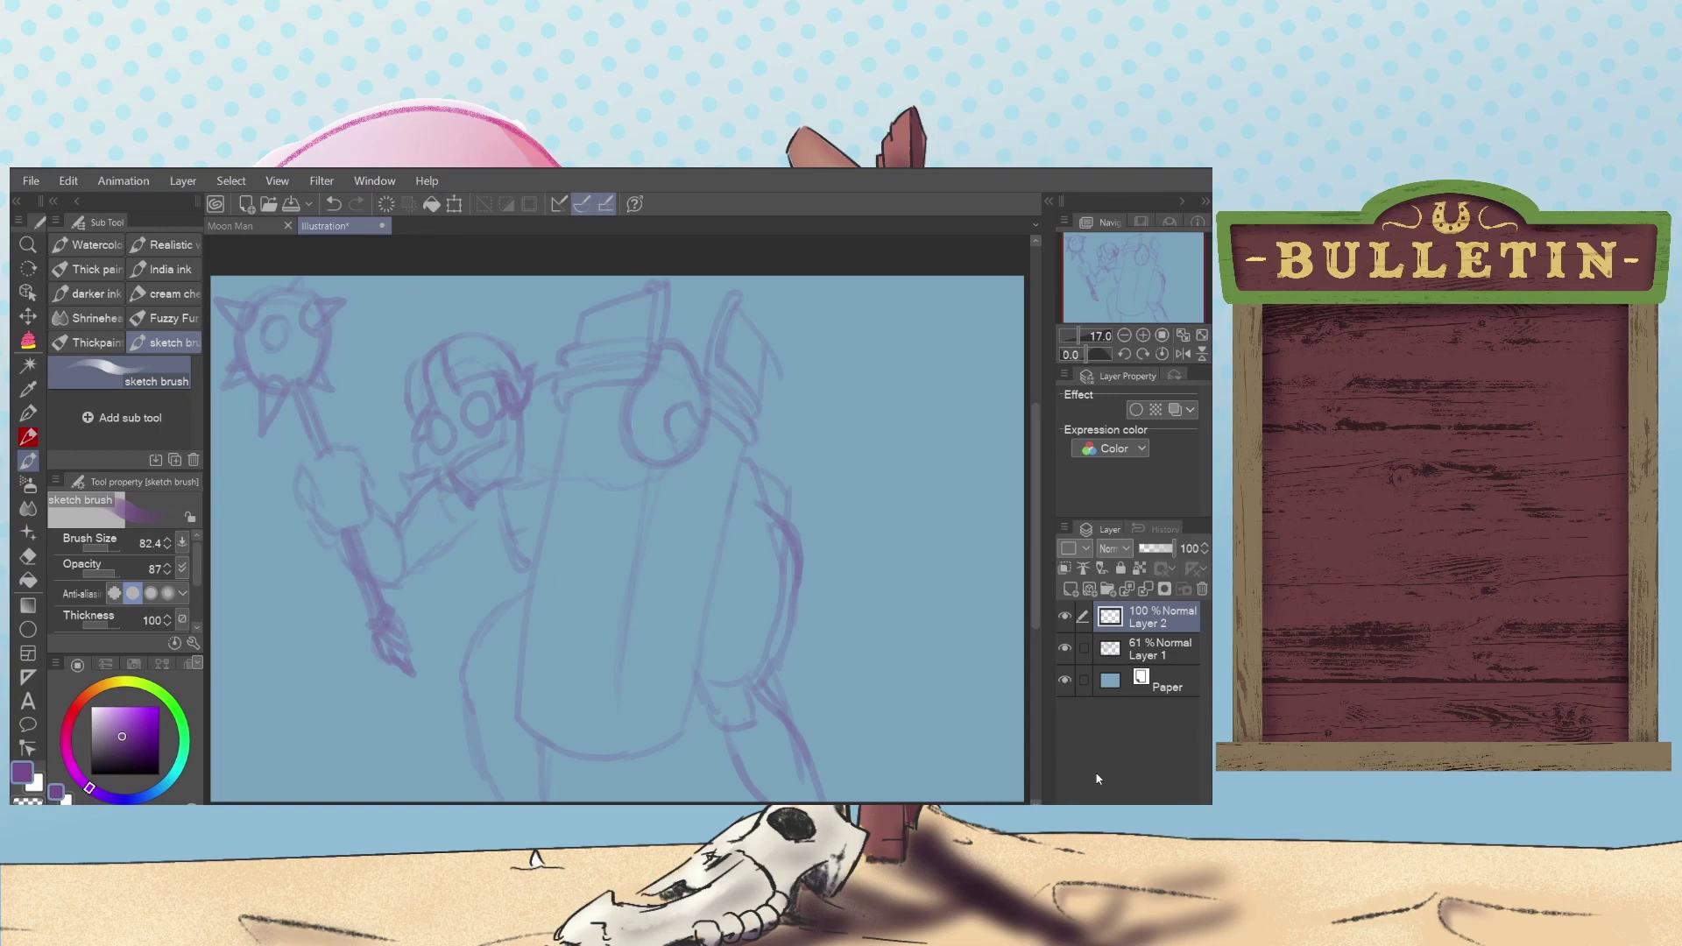
Step: Choose the "a good pen" brush in near-black at size 43, trying it with strokes that are undone
{"action": "left_click", "coordinate": [30, 414]}
{"action": "left_click", "coordinate": [91, 773]}
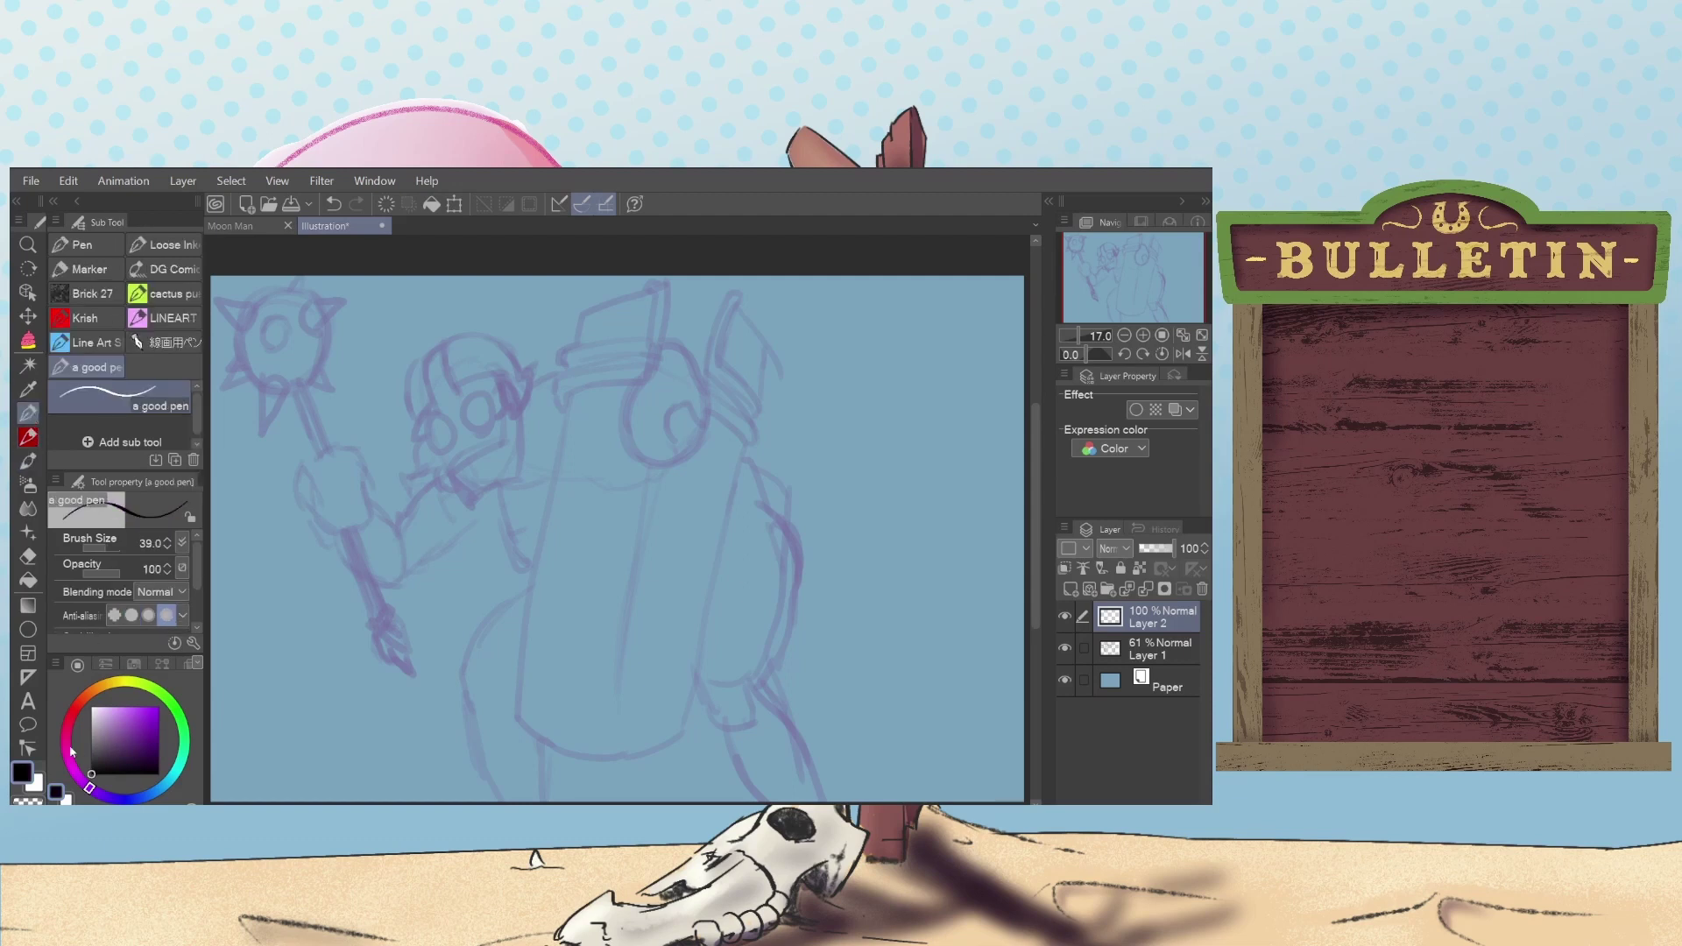
{"action": "left_click_drag", "start_coordinate": [444, 416], "coordinate": [610, 395]}
{"action": "key", "text": "ctrl+z"}
{"action": "left_click", "coordinate": [169, 540]}
{"action": "left_click", "coordinate": [169, 541]}
{"action": "mouse_move", "coordinate": [481, 527]}
{"action": "left_mouse_down"}
{"action": "mouse_move", "coordinate": [638, 476]}
{"action": "mouse_move", "coordinate": [659, 510]}
{"action": "mouse_move", "coordinate": [611, 509]}
{"action": "left_mouse_up"}
{"action": "key", "text": "ctrl+z"}
{"action": "key", "text": "ctrl+z"}
Step: Try to ink the curved mouth line and pointed chin, trimming the line's end with the Hard eraser
{"action": "left_click_drag", "start_coordinate": [441, 474], "coordinate": [495, 430]}
{"action": "key", "text": "ctrl+z"}
{"action": "left_click_drag", "start_coordinate": [447, 462], "coordinate": [521, 433]}
{"action": "left_click", "coordinate": [28, 556]}
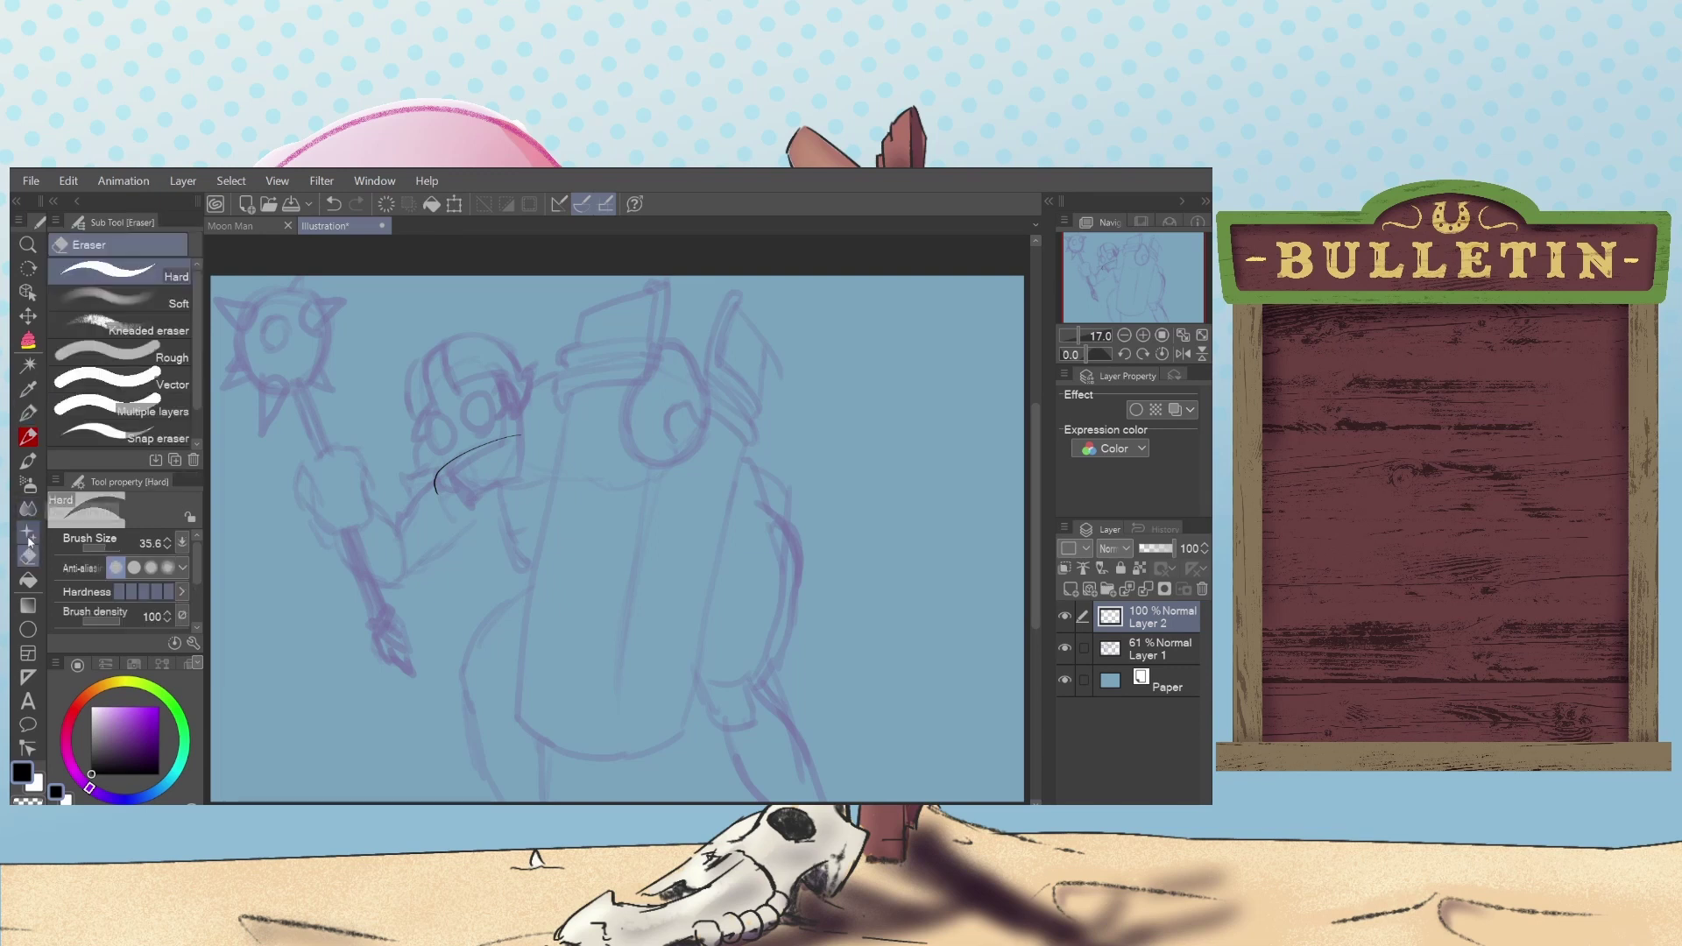
{"action": "left_click_drag", "start_coordinate": [517, 436], "coordinate": [541, 431]}
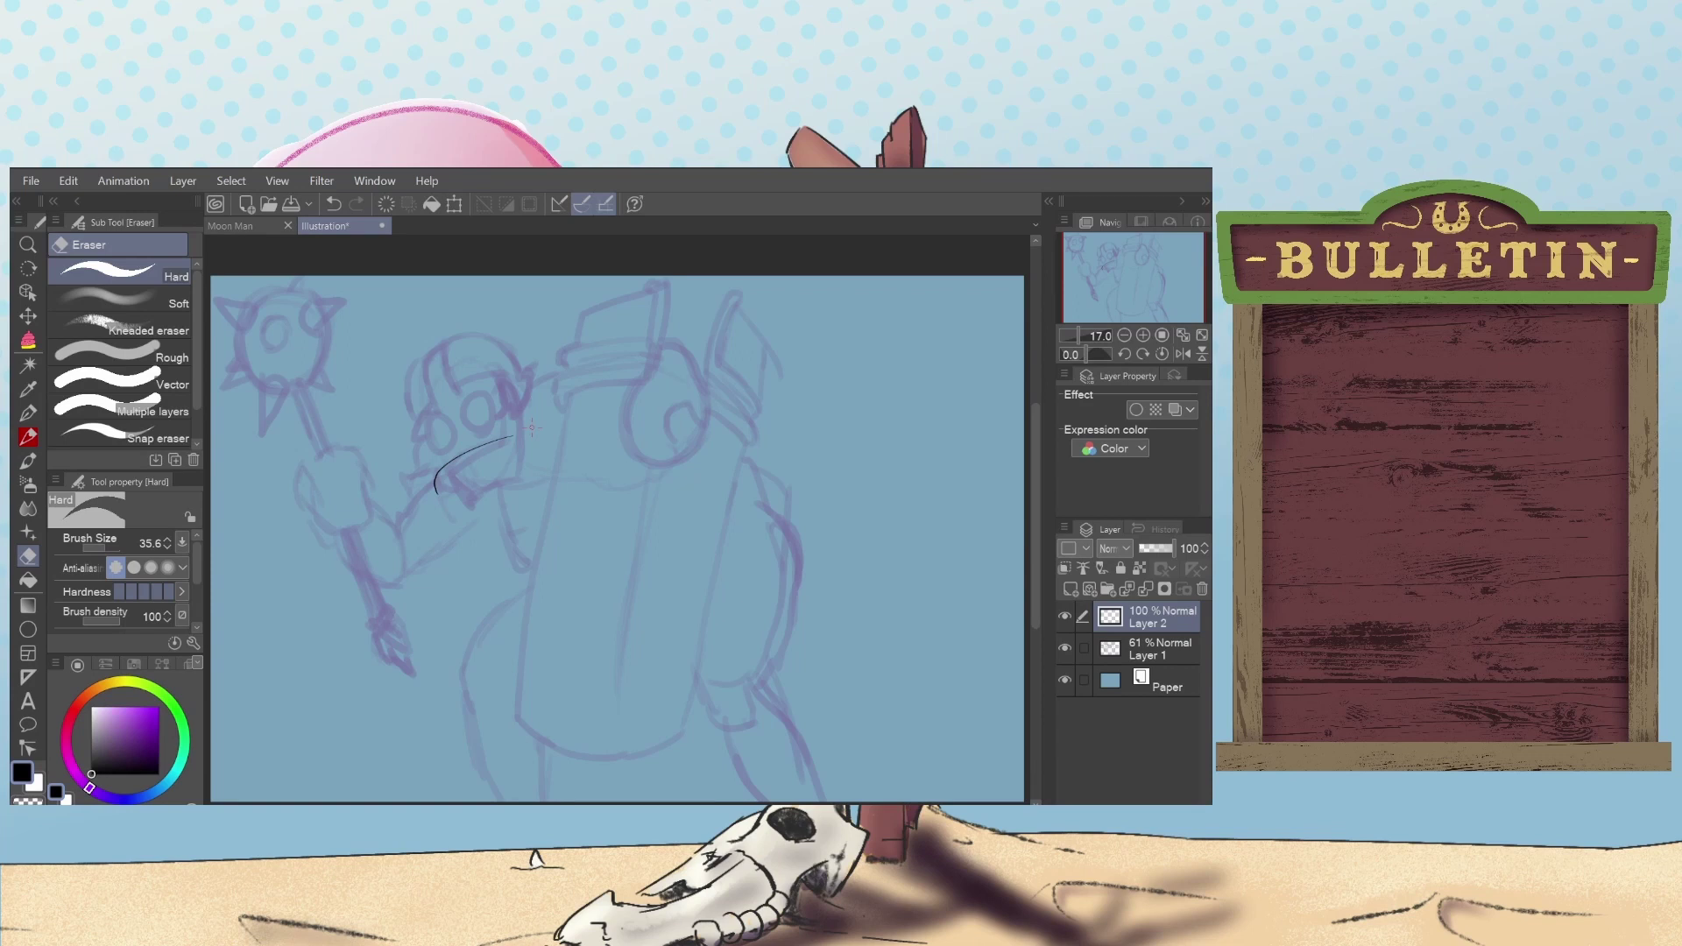
{"action": "left_click", "coordinate": [29, 412]}
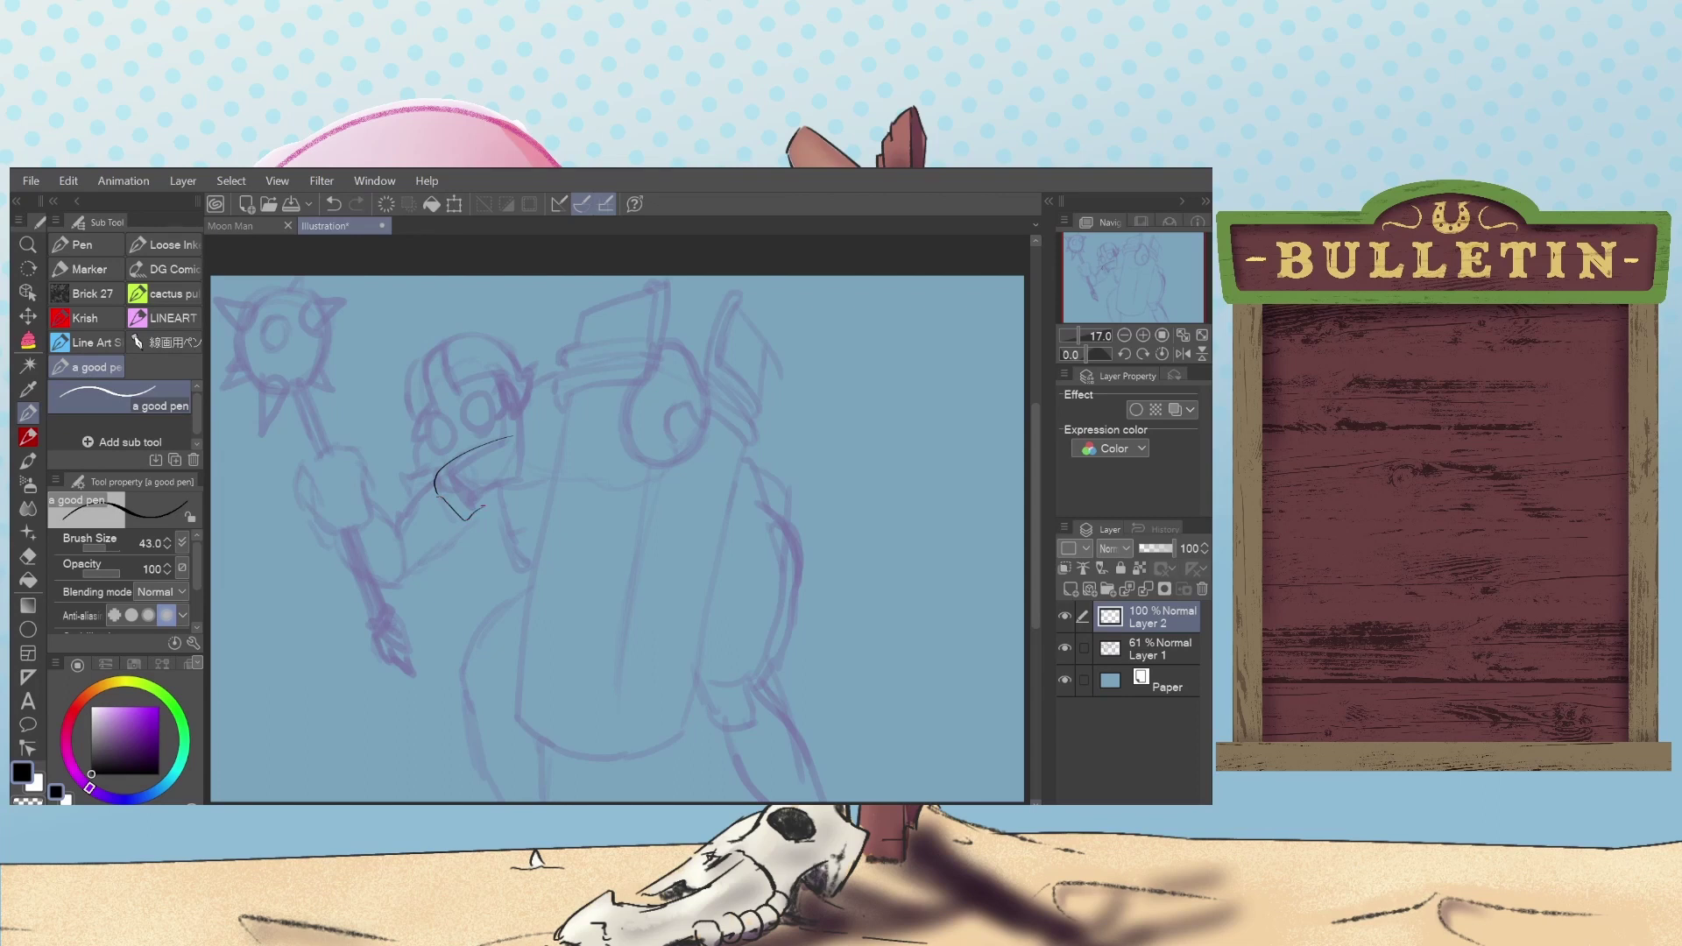
{"action": "key", "text": "ctrl+z"}
{"action": "key", "text": "ctrl+z"}
Step: Ink a small oval pupil inside the eye nearer the mace, retrying strokes, and try one in the other eye
{"action": "left_click_drag", "start_coordinate": [430, 449], "coordinate": [442, 424]}
{"action": "key", "text": "ctrl+z"}
{"action": "left_click_drag", "start_coordinate": [430, 423], "coordinate": [448, 447]}
{"action": "key", "text": "ctrl+z"}
{"action": "left_click_drag", "start_coordinate": [428, 435], "coordinate": [452, 431]}
{"action": "key", "text": "ctrl+z"}
{"action": "left_click", "coordinate": [441, 432]}
{"action": "key", "text": "ctrl+z"}
{"action": "left_click", "coordinate": [441, 431]}
{"action": "key", "text": "ctrl+z"}
{"action": "key", "text": "ctrl+z"}
{"action": "left_click_drag", "start_coordinate": [473, 405], "coordinate": [475, 405]}
{"action": "key", "text": "ctrl+z"}
{"action": "key", "text": "ctrl+z"}
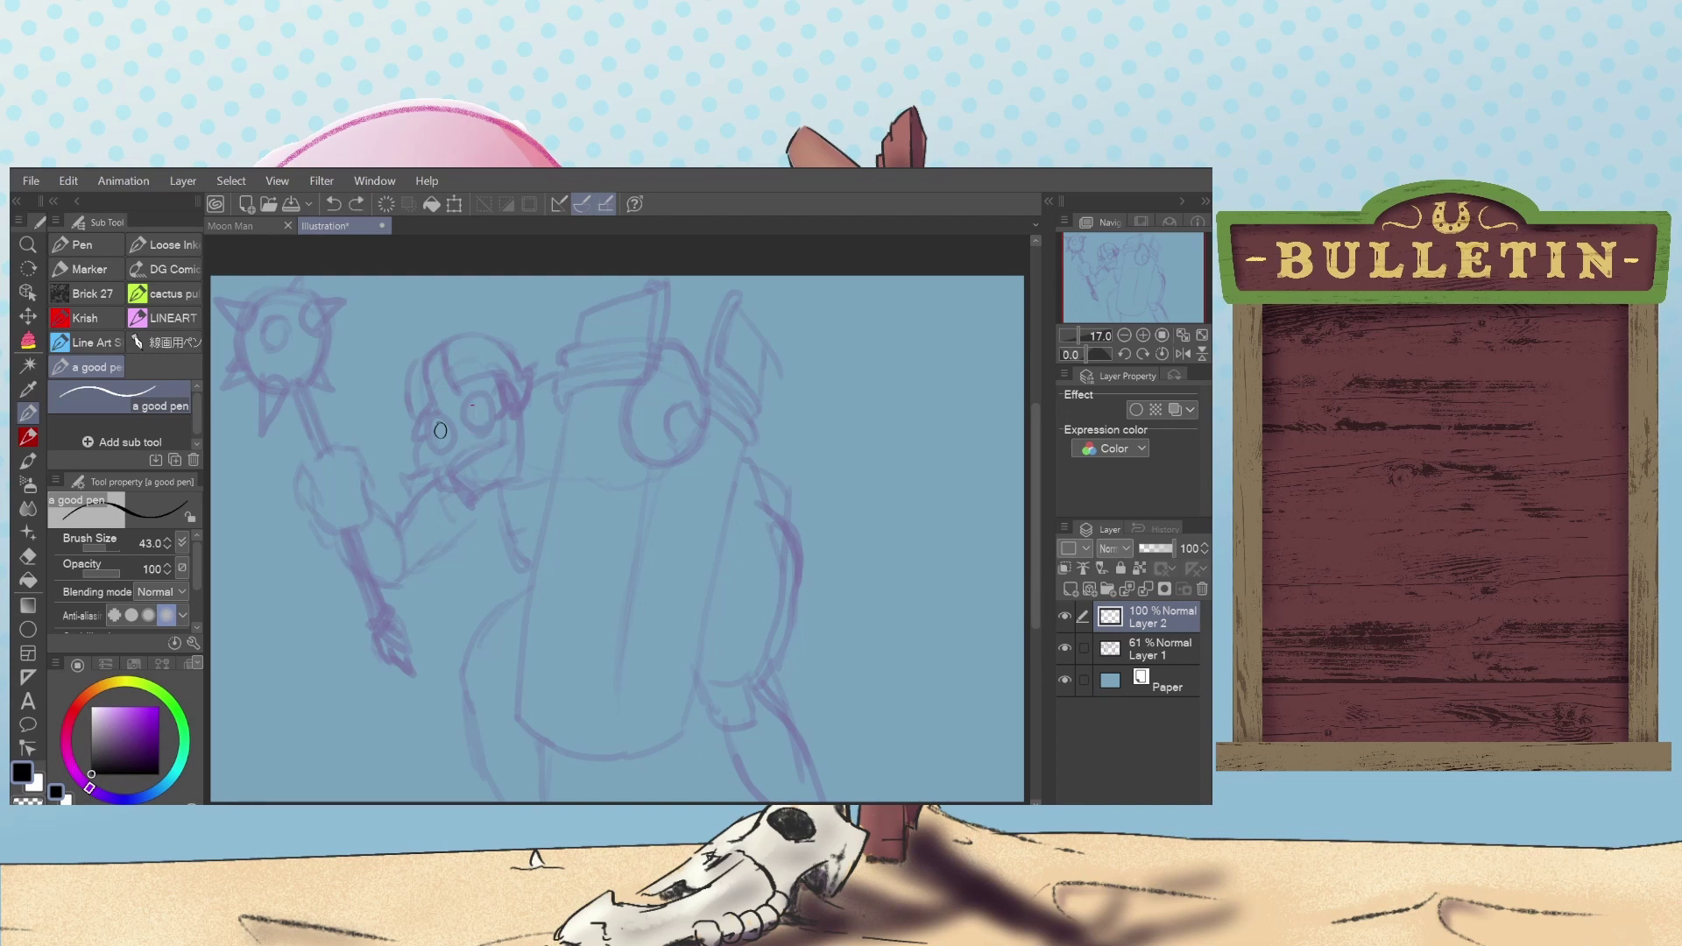